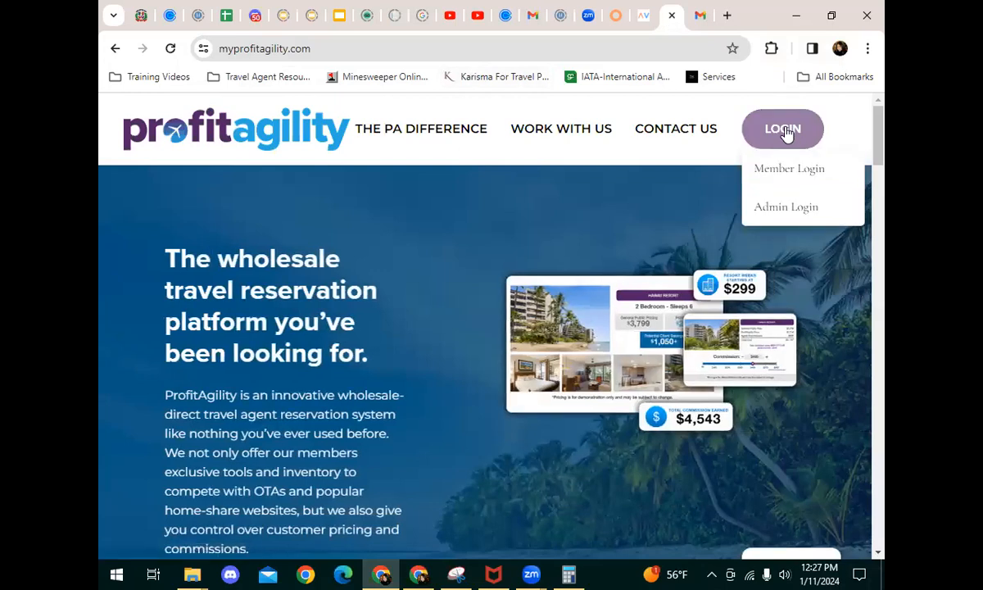
# Open the member login portal and view the resort check-in date, hotel and Mexico Weeks search forms.
pyautogui.click(789, 170)
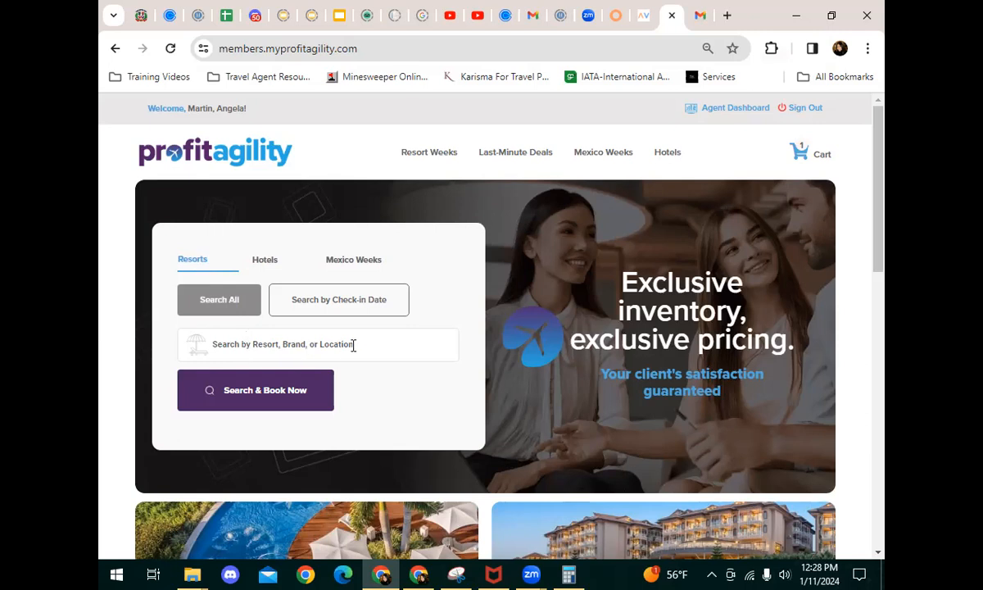
pyautogui.click(350, 307)
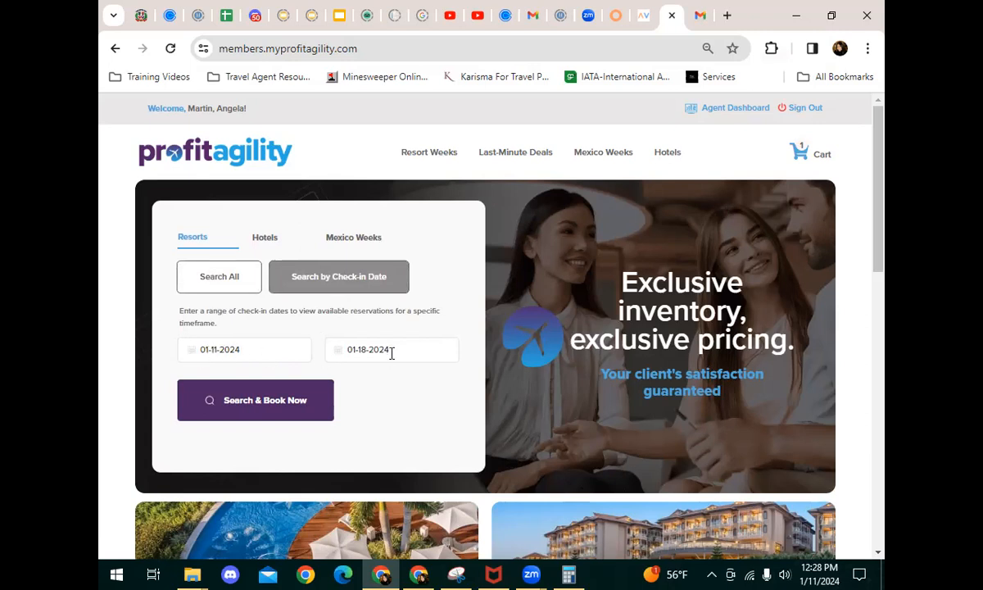
pyautogui.click(264, 239)
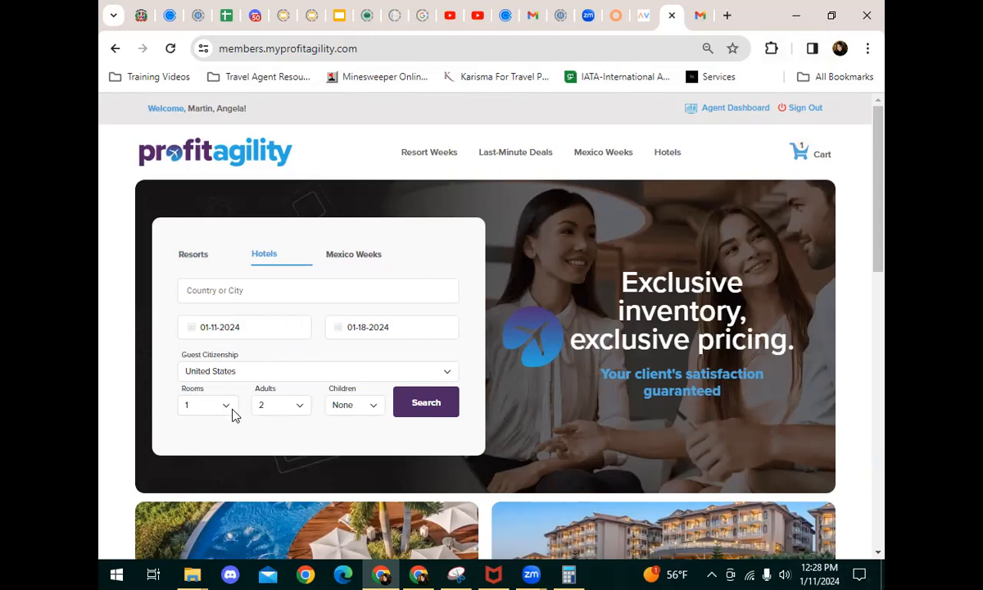
pyautogui.click(360, 260)
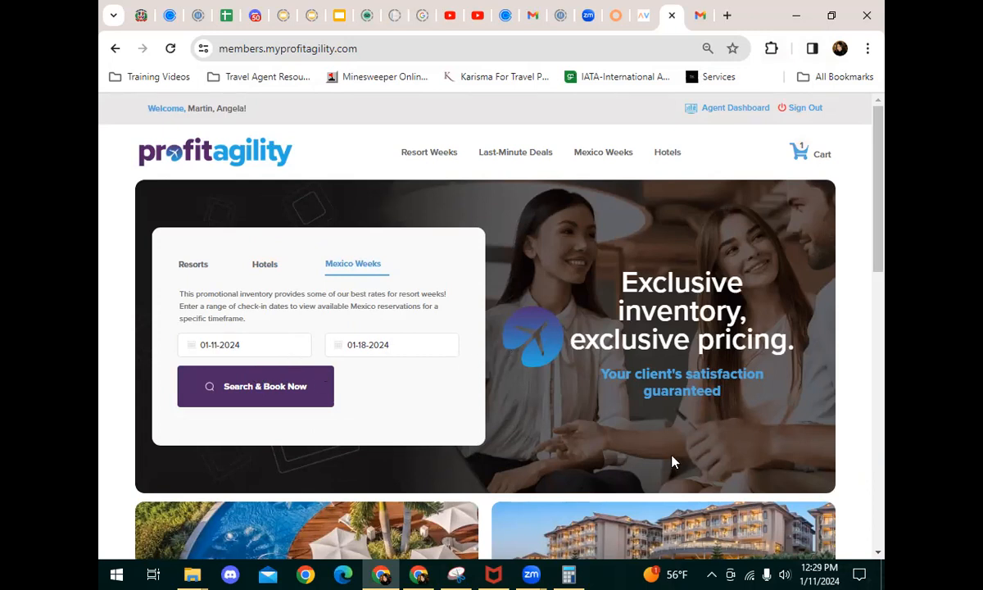
# Examine the member home page's Mexico Weeks and Last-Minute Deals offers and its Resort Weeks video tutorial section.
pyautogui.scroll(-6, 754, 443)
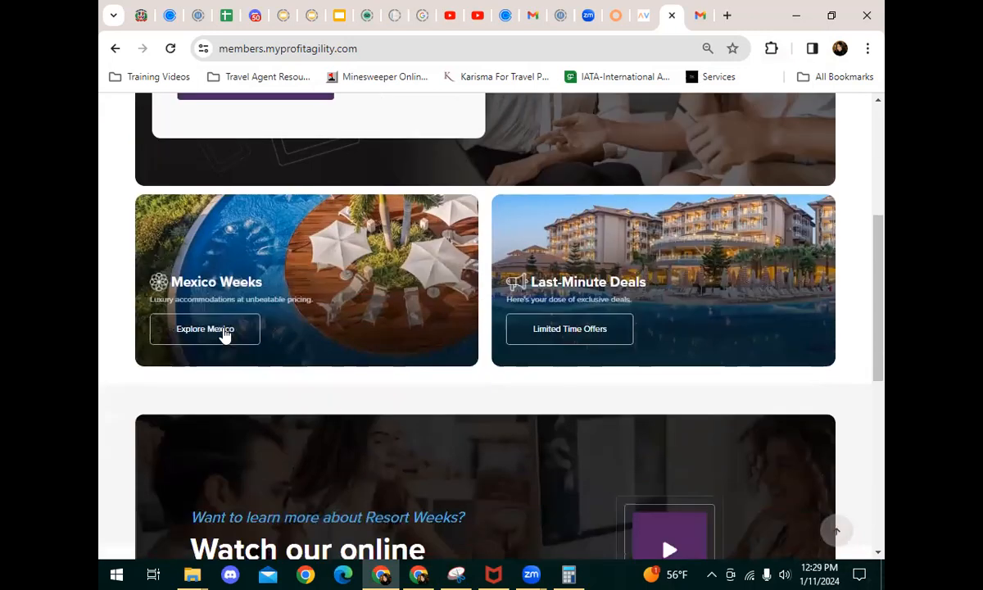
pyautogui.scroll(3, 778, 365)
pyautogui.scroll(1, 769, 381)
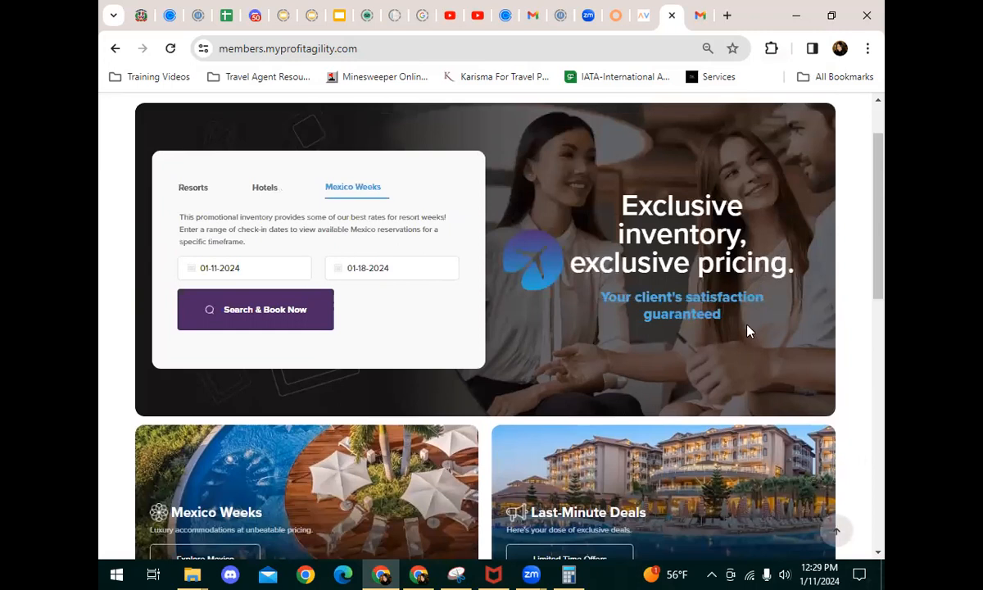
pyautogui.scroll(-1, 708, 230)
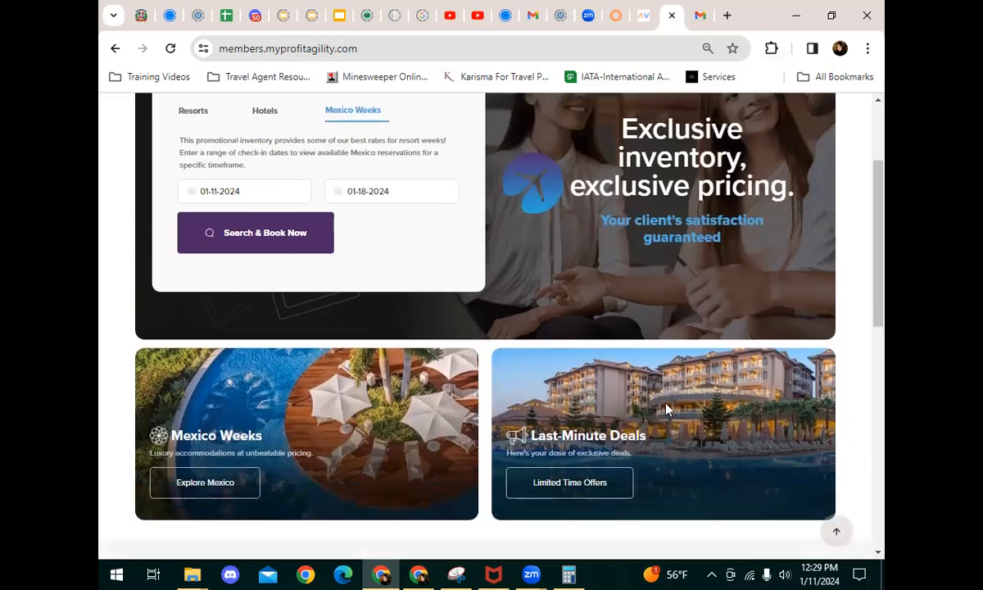
pyautogui.scroll(2, 715, 419)
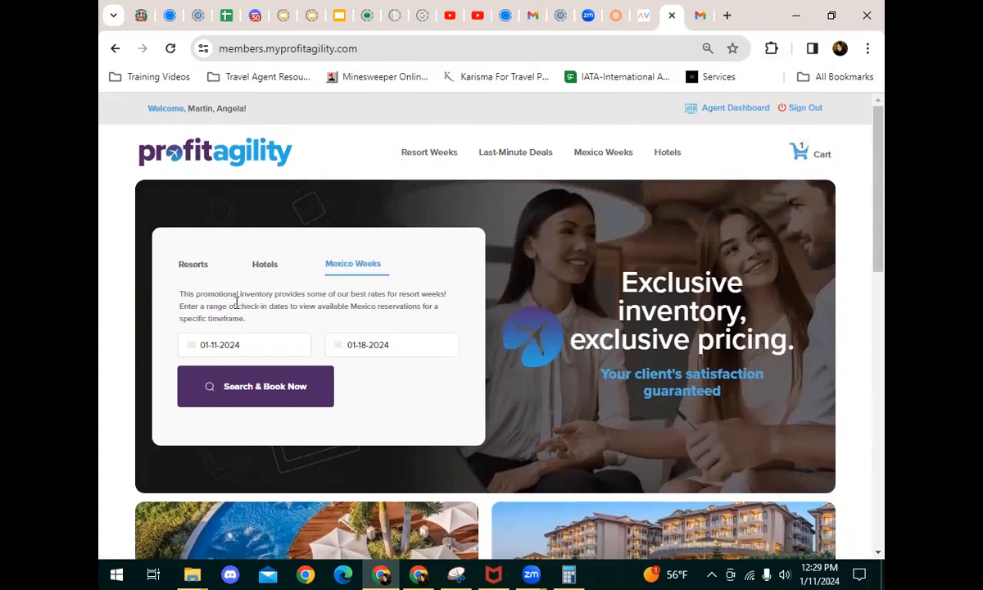
pyautogui.scroll(-2, 237, 303)
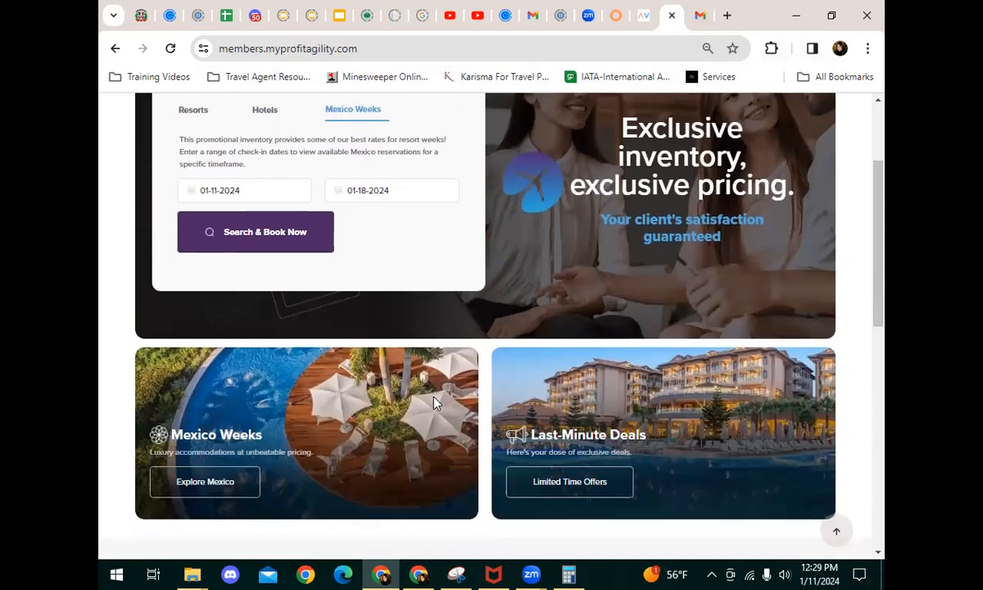
pyautogui.scroll(-1, 435, 401)
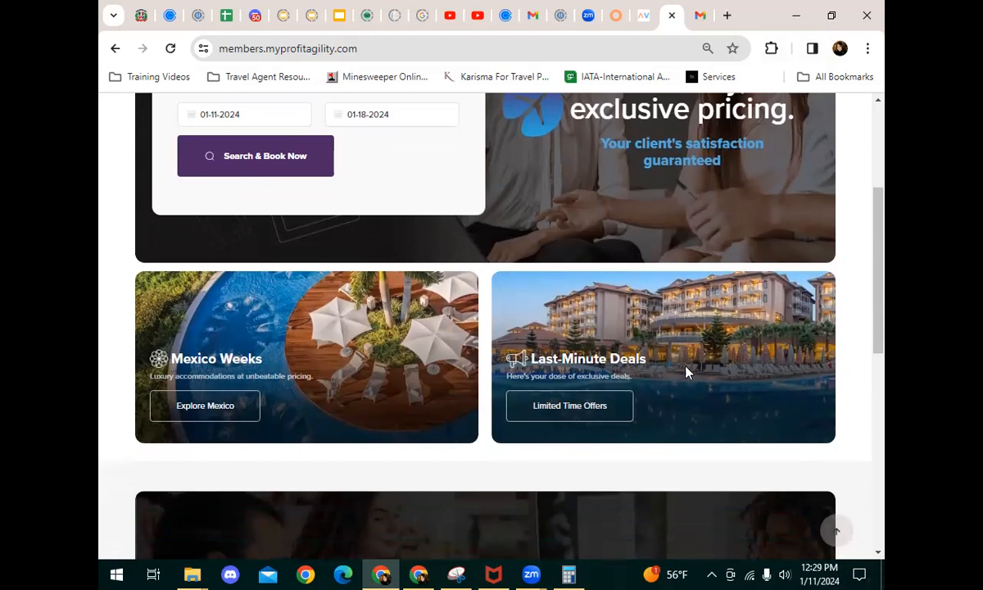
pyautogui.scroll(-2, 213, 381)
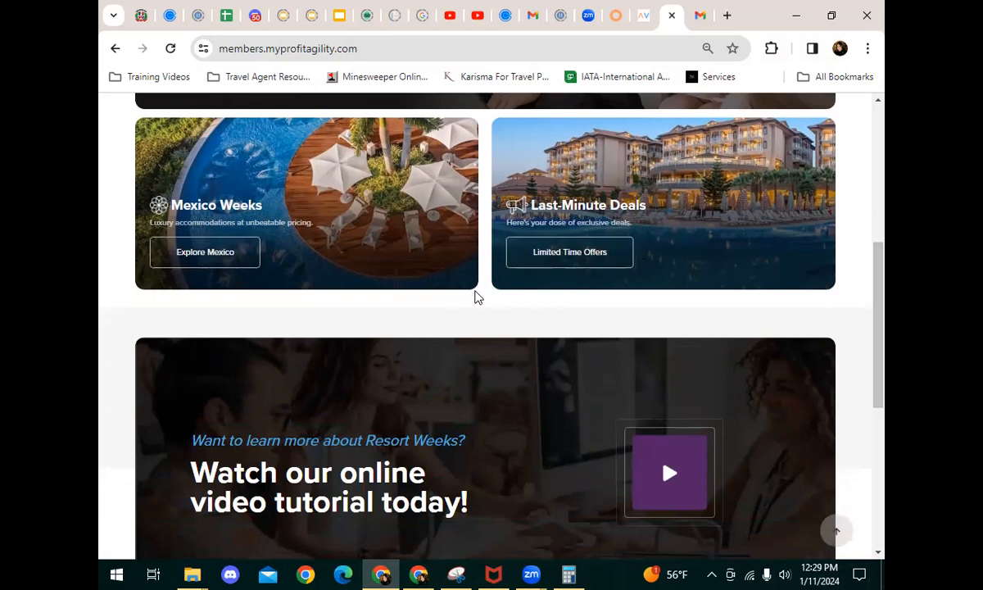
pyautogui.scroll(1, 477, 291)
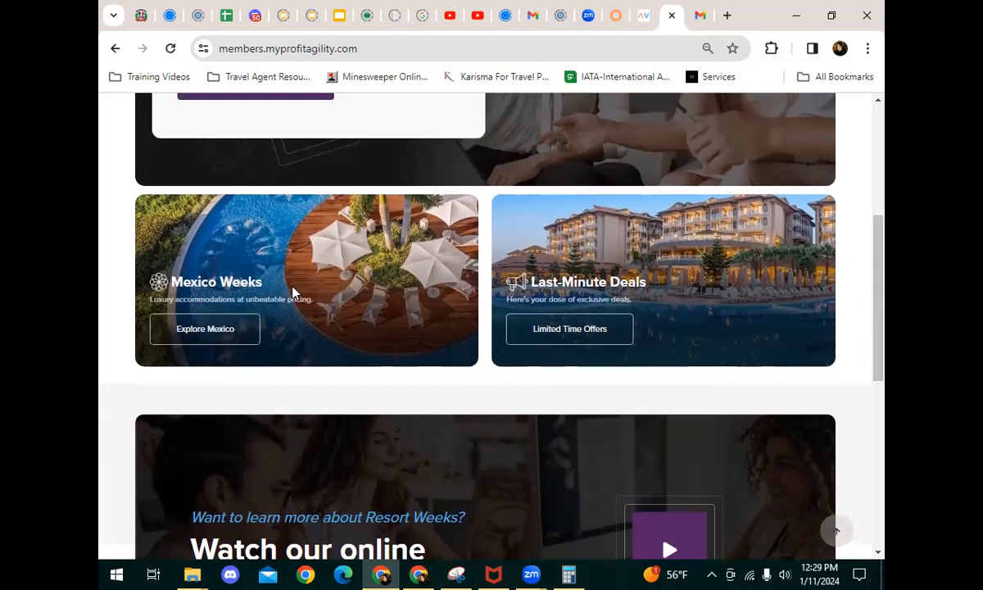
pyautogui.scroll(4, 293, 292)
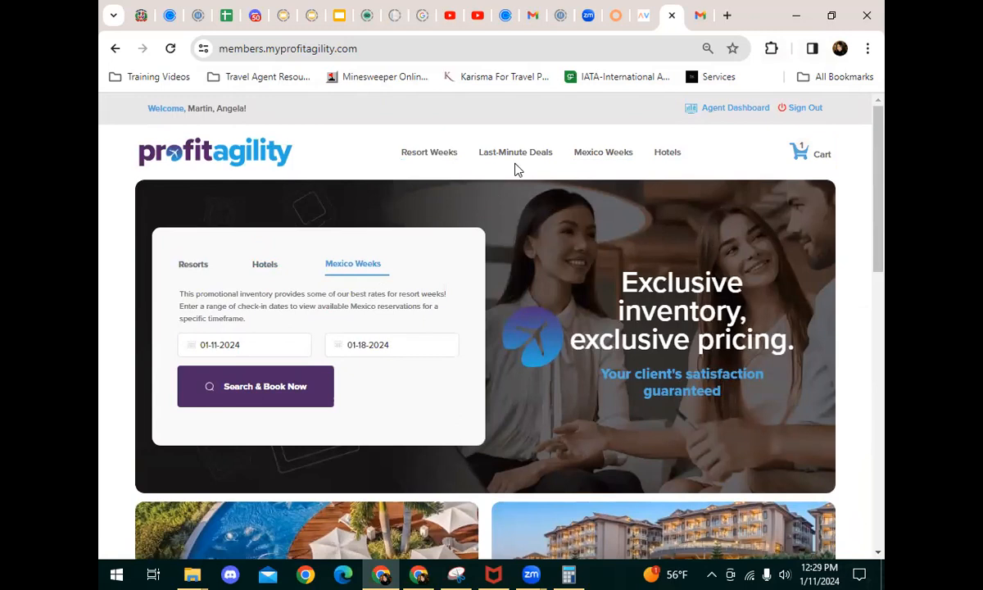
pyautogui.scroll(-6, 600, 394)
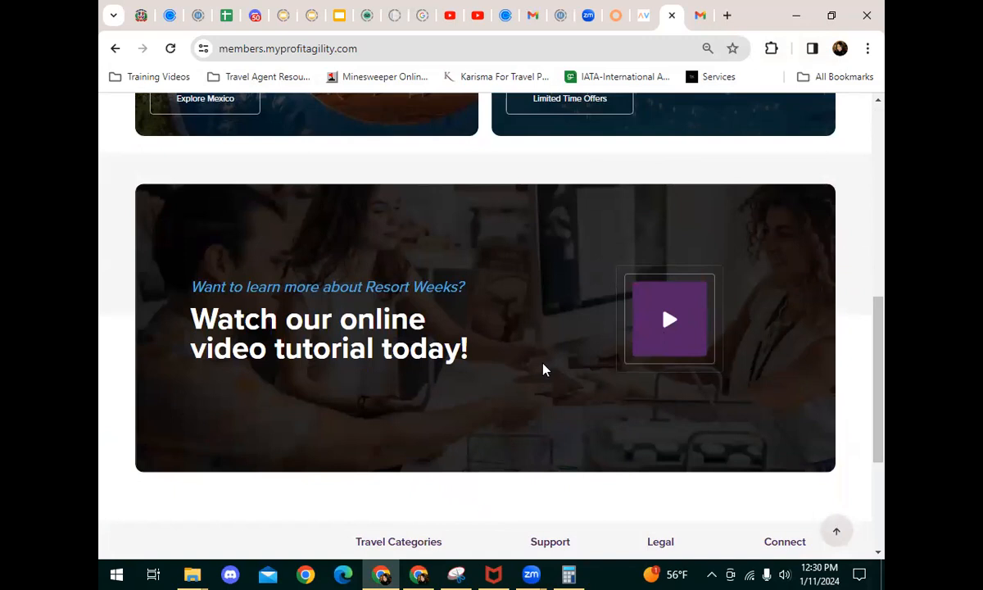
pyautogui.scroll(10, 654, 453)
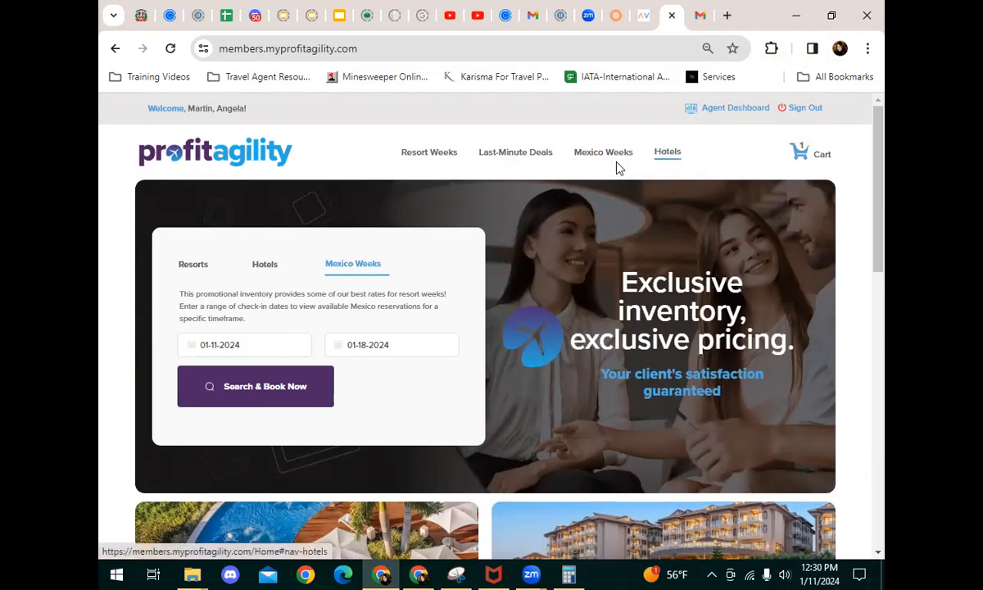
# Search resorts by check-in date for the range 03-09-2024 to 03-16-2024.
pyautogui.click(195, 267)
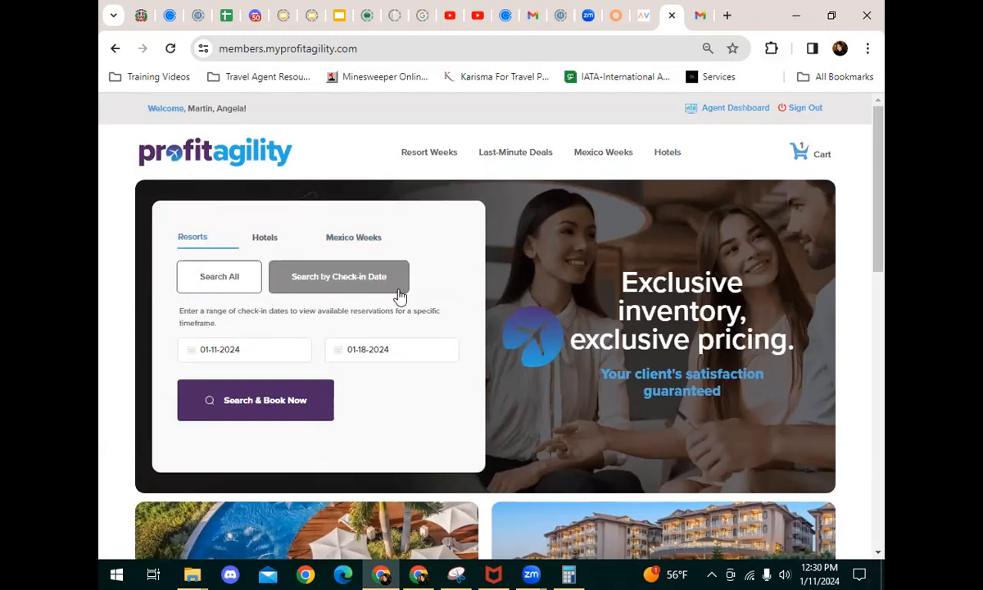
pyautogui.click(274, 351)
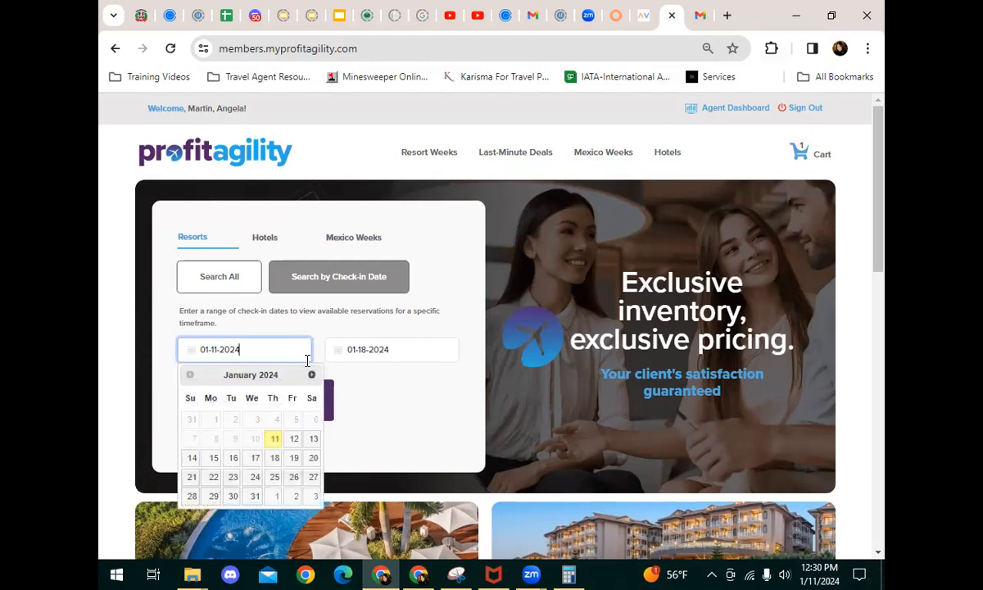
pyautogui.click(312, 379)
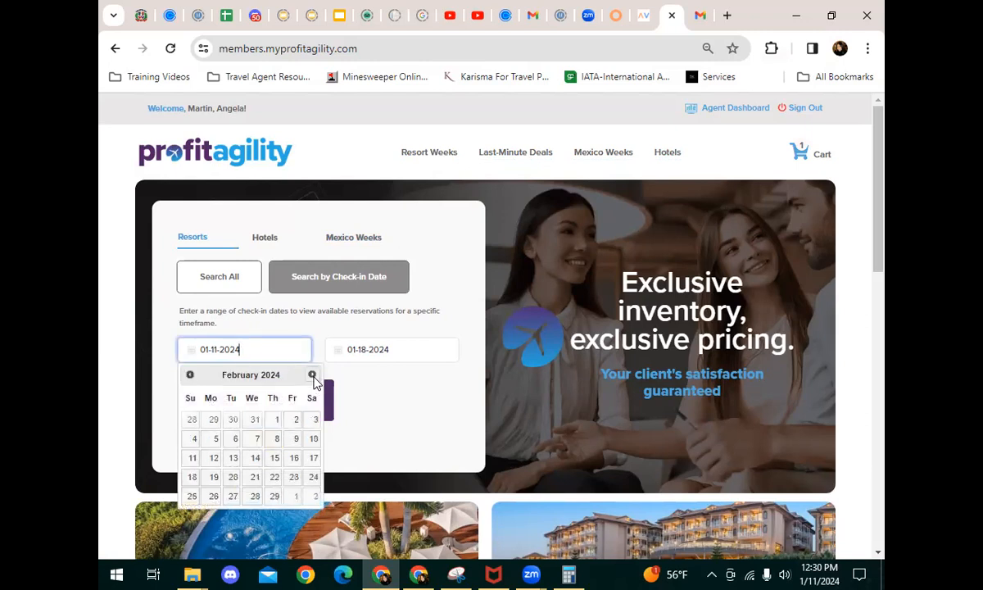
pyautogui.click(312, 379)
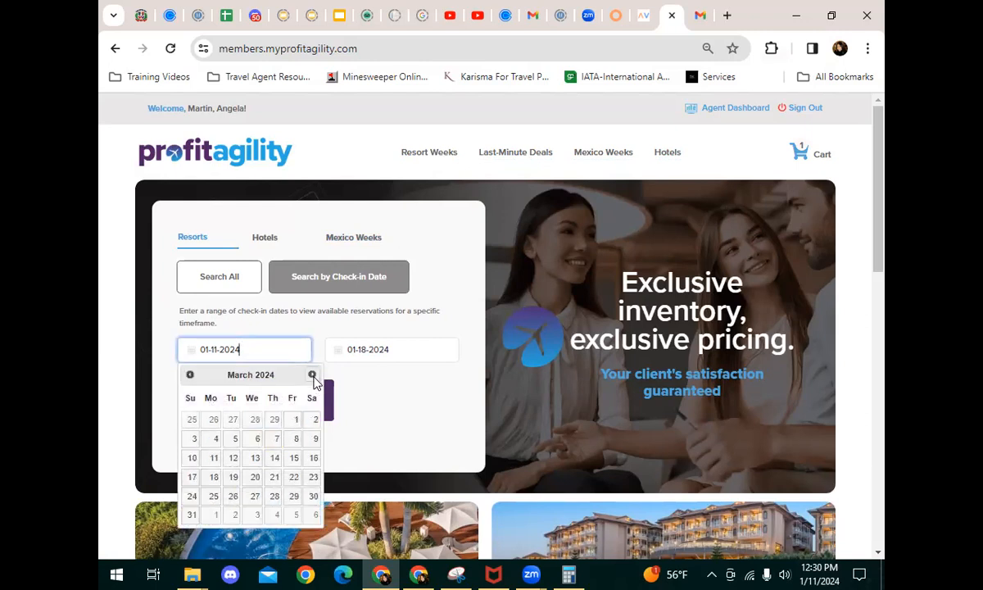
pyautogui.click(313, 447)
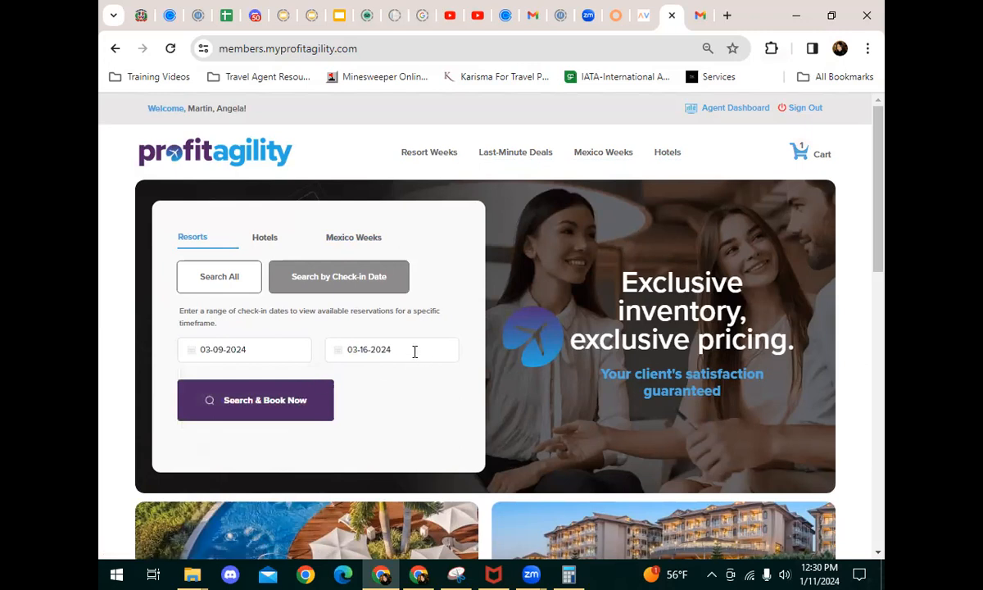
pyautogui.click(272, 413)
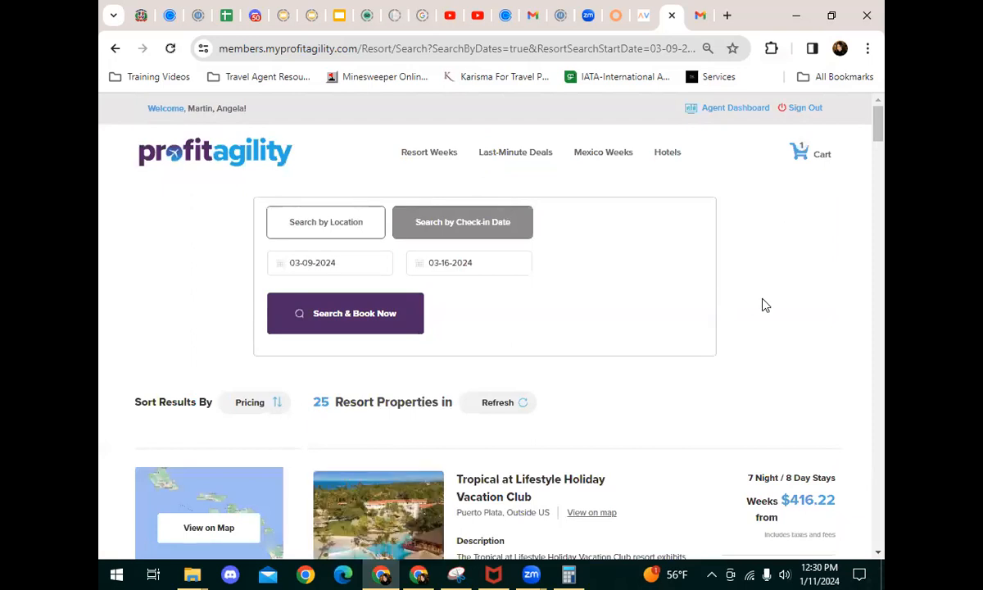
# Examine the resort results and the available filters for price range, resort affiliation, sleeping capacity and unit type.
pyautogui.scroll(-3, 764, 304)
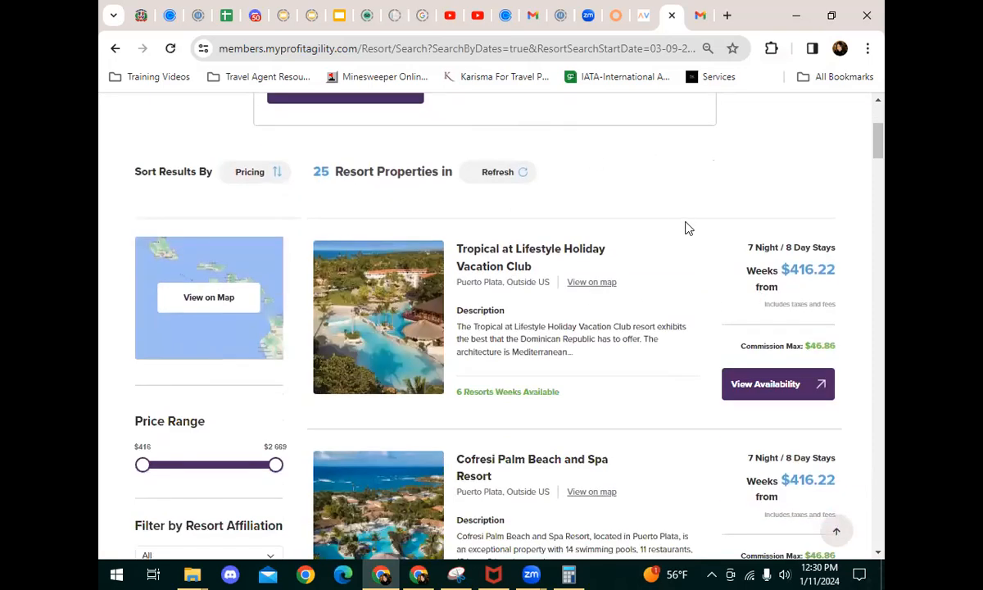
pyautogui.doubleClick(320, 171)
pyautogui.scroll(-3, 299, 456)
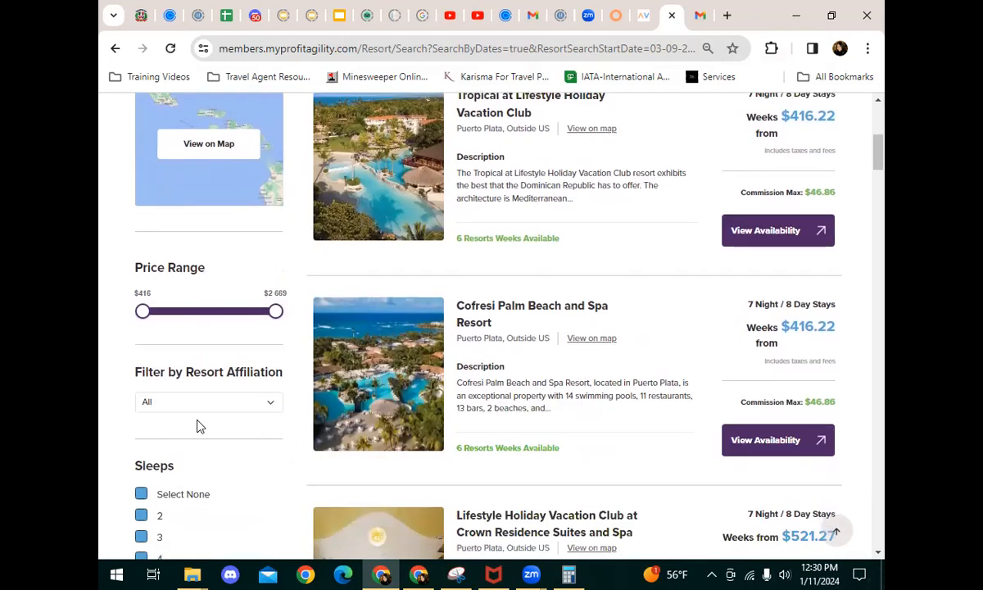
pyautogui.click(242, 407)
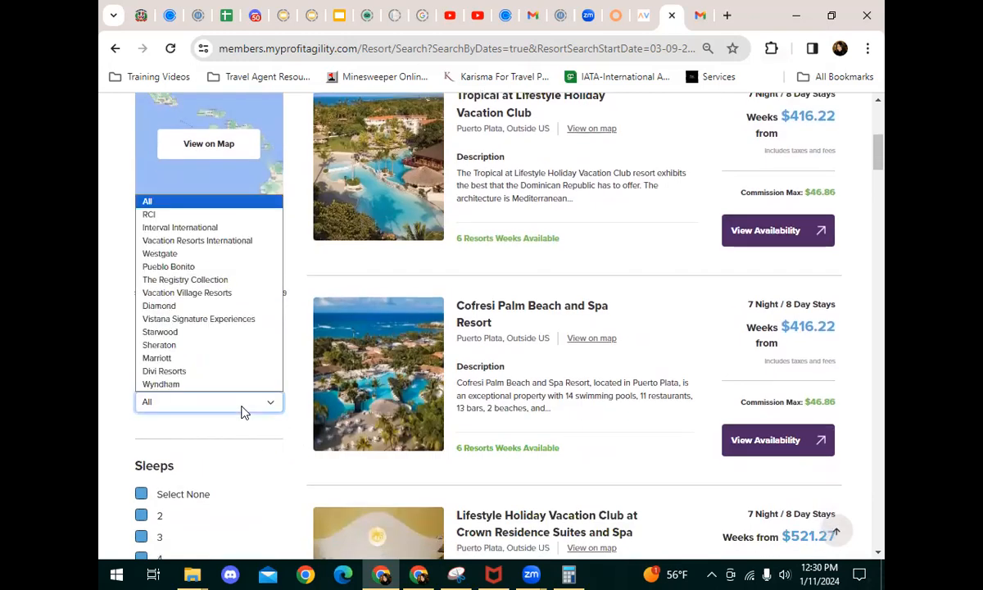
pyautogui.click(253, 440)
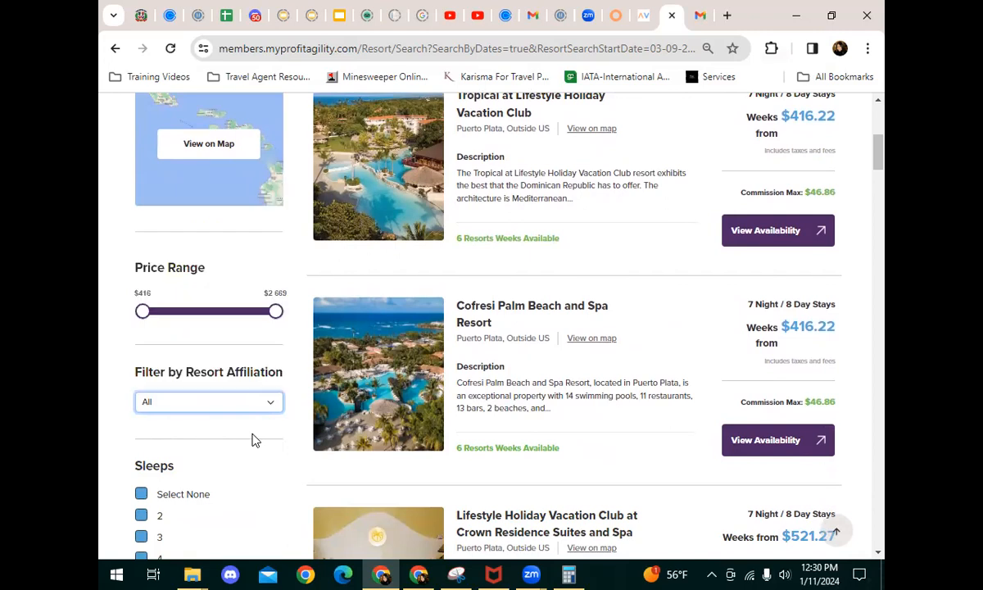
pyautogui.scroll(-3, 249, 454)
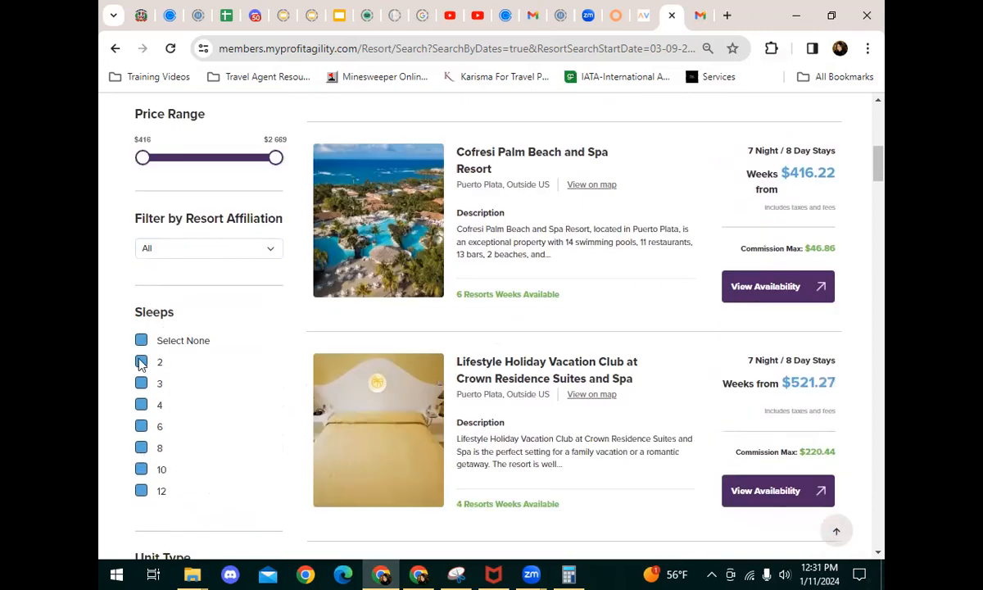
pyautogui.scroll(-4, 232, 423)
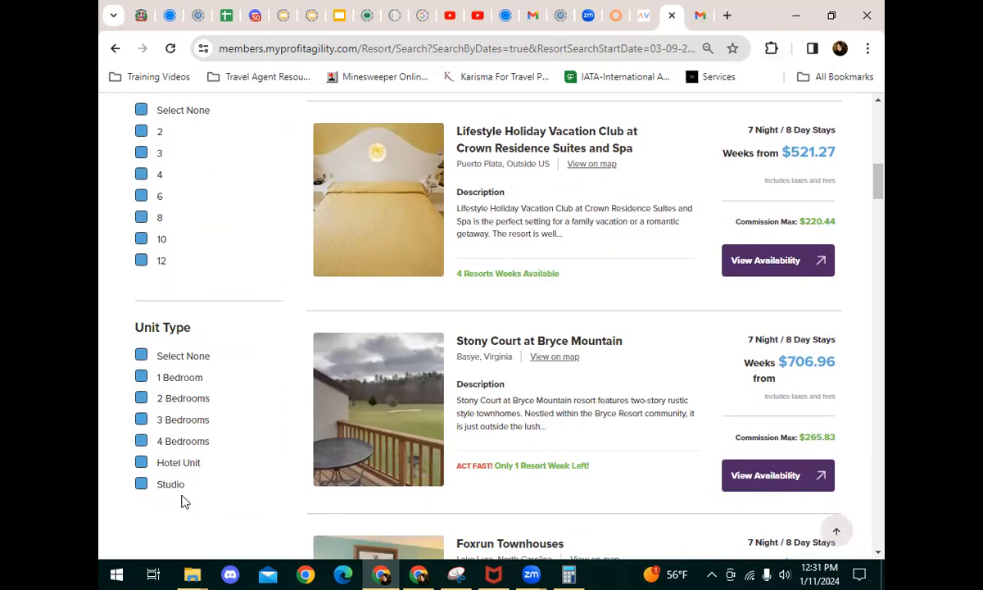
# Sort the resort results by price from highest to lowest, and switch back to lowest first.
pyautogui.scroll(3, 244, 455)
pyautogui.scroll(4, 244, 442)
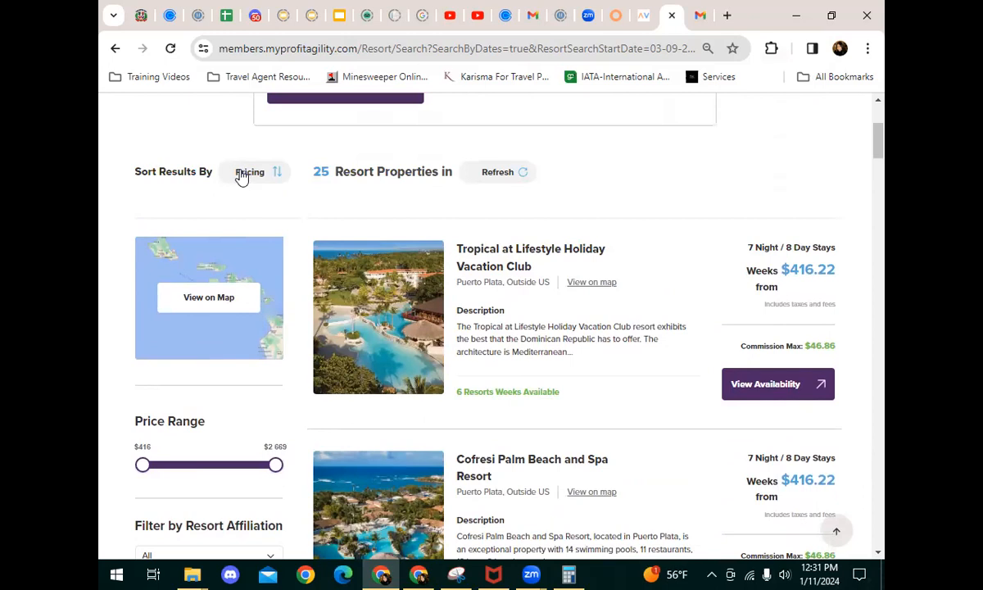
pyautogui.click(243, 177)
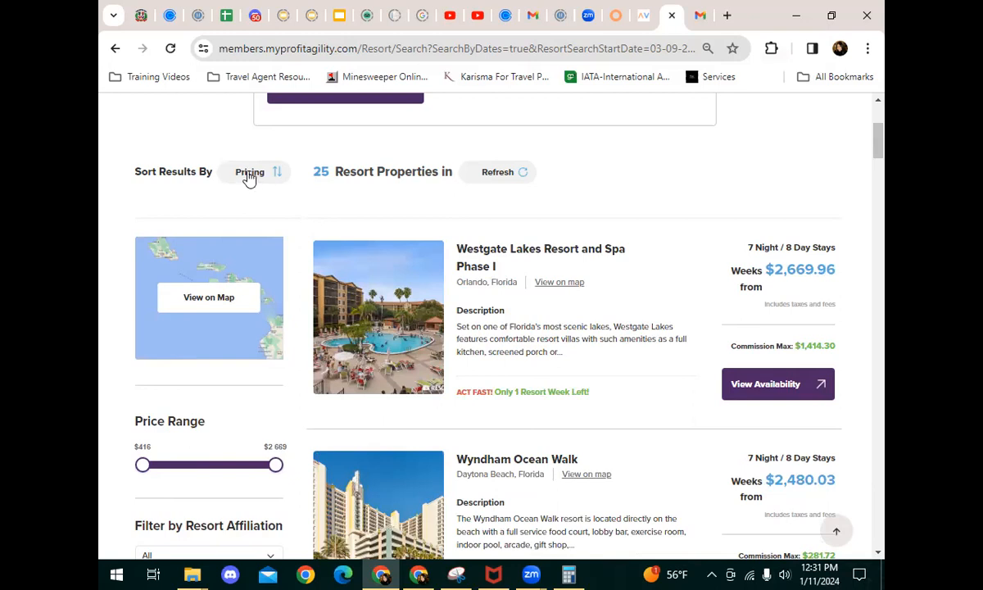
pyautogui.click(256, 178)
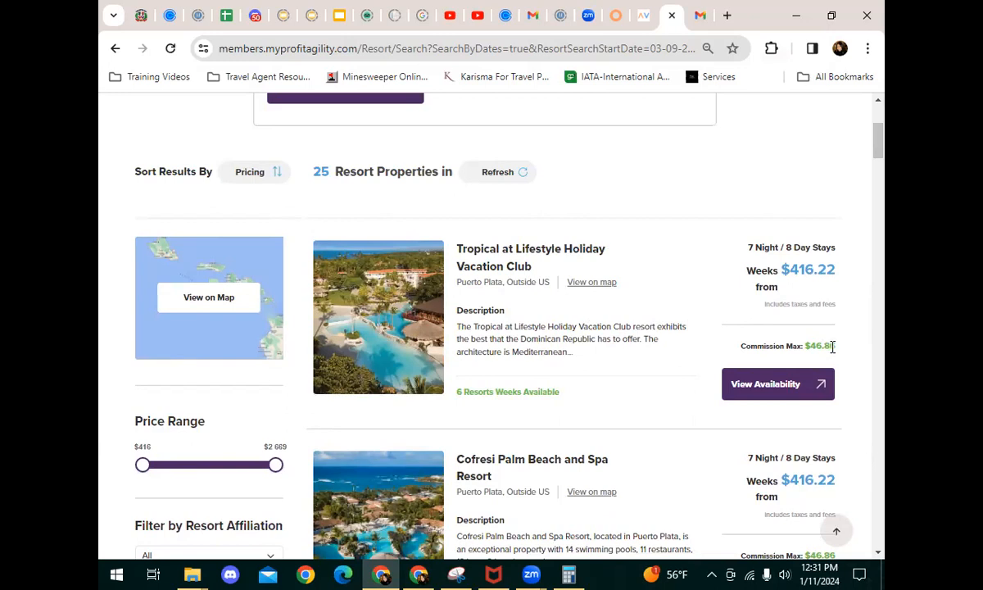
# Check the maximum commission for Tropical at Lifestyle Holiday Vacation Club and for Cofresi Palm Beach and Spa Resort.
pyautogui.moveTo(834, 342); pyautogui.dragTo(738, 358)
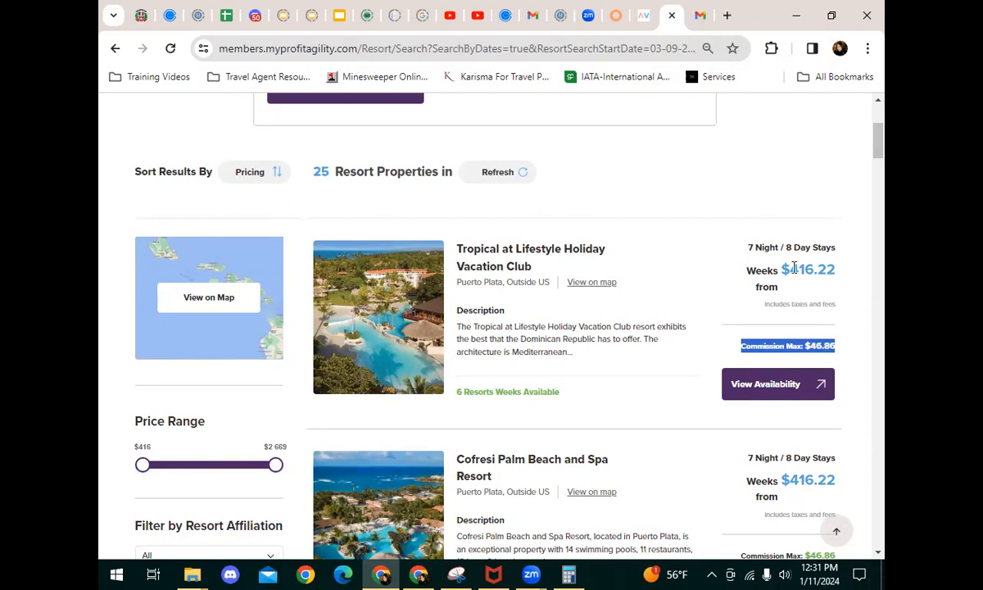
pyautogui.click(840, 345)
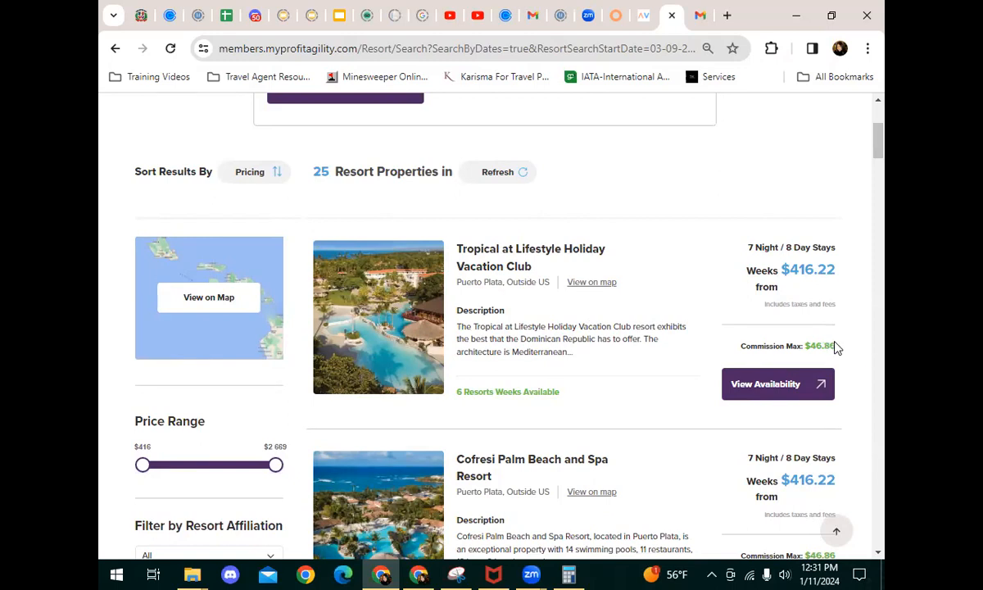
pyautogui.scroll(-2, 840, 345)
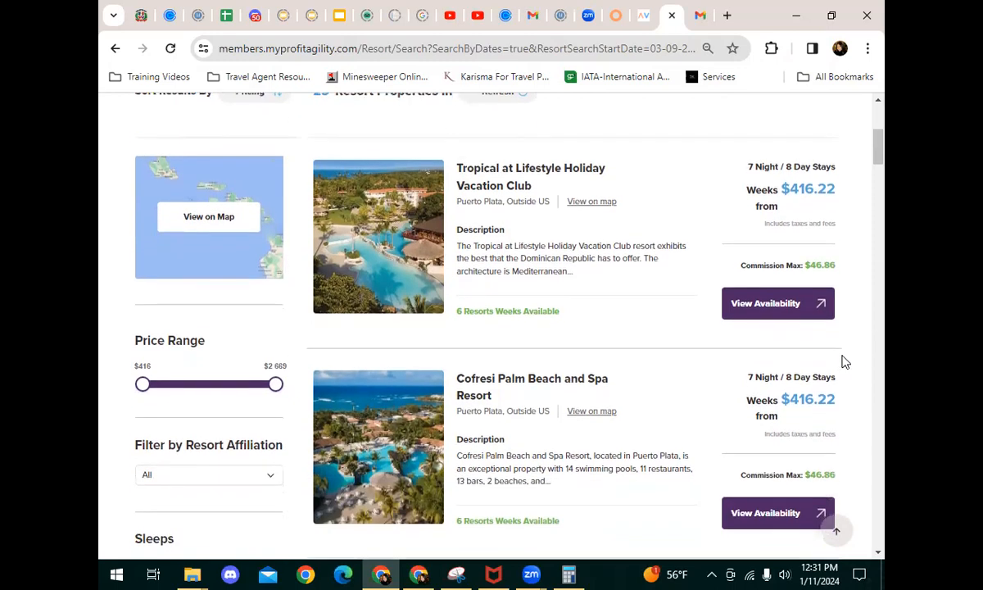
pyautogui.scroll(-2, 845, 360)
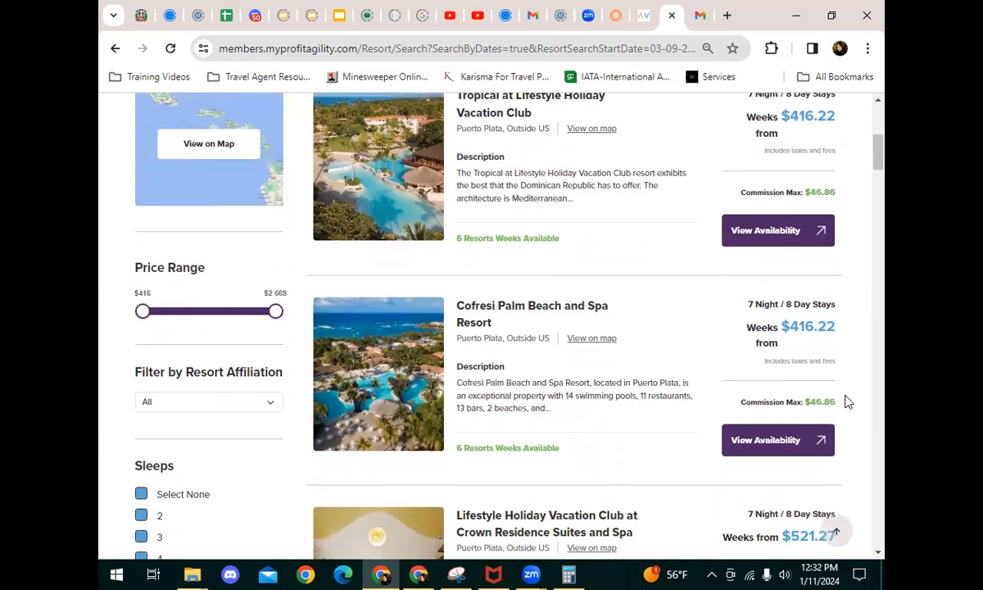
pyautogui.moveTo(836, 404); pyautogui.dragTo(829, 400)
pyautogui.scroll(-1, 519, 265)
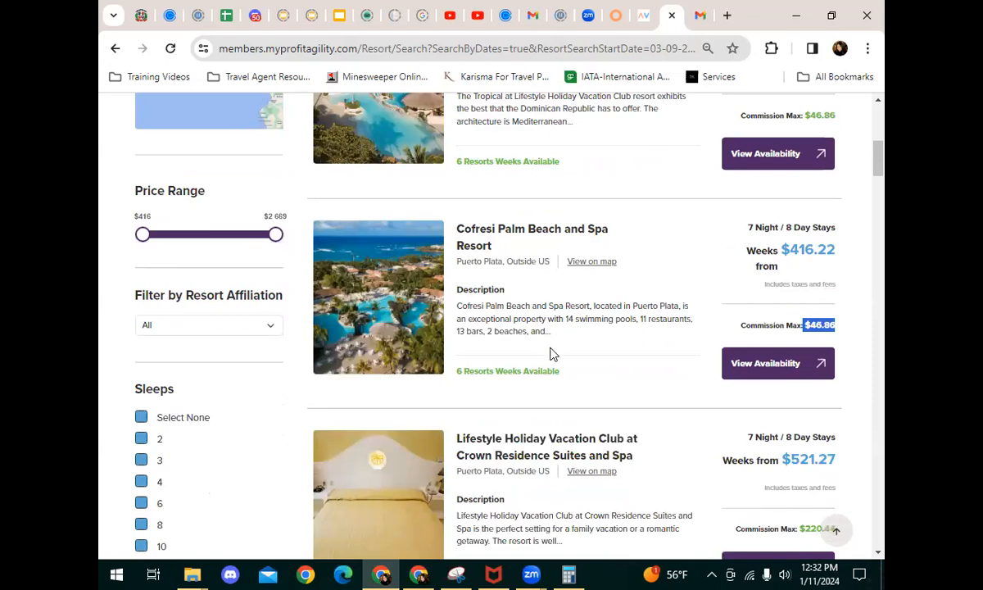
# Check the maximum commission for Lifestyle Holiday Vacation Club at Crown Residence Suites and Spa and for Stony Court at Bryce Mountain.
pyautogui.scroll(-2, 724, 390)
pyautogui.moveTo(834, 375); pyautogui.dragTo(802, 369)
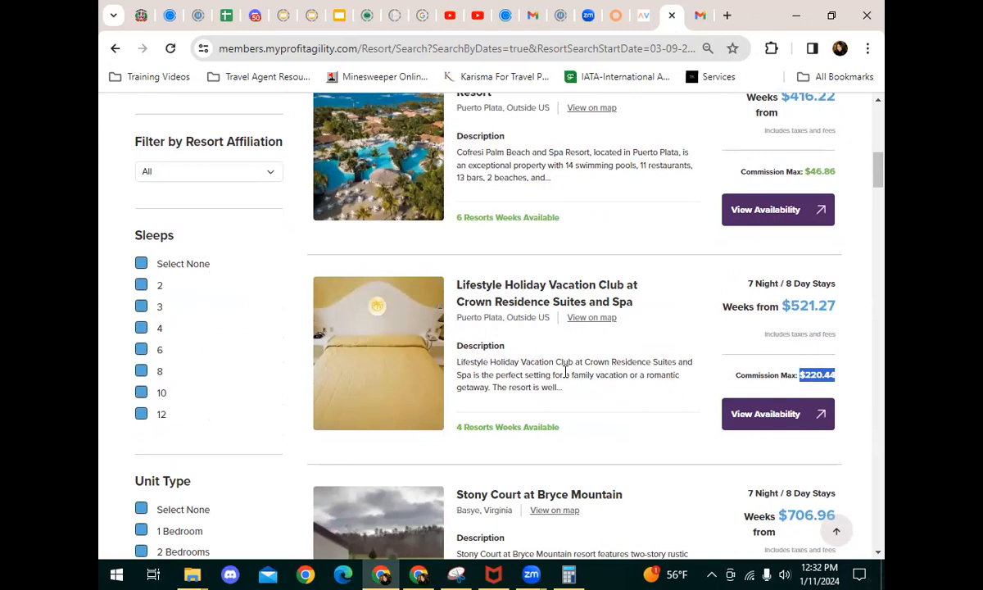
pyautogui.scroll(-2, 667, 409)
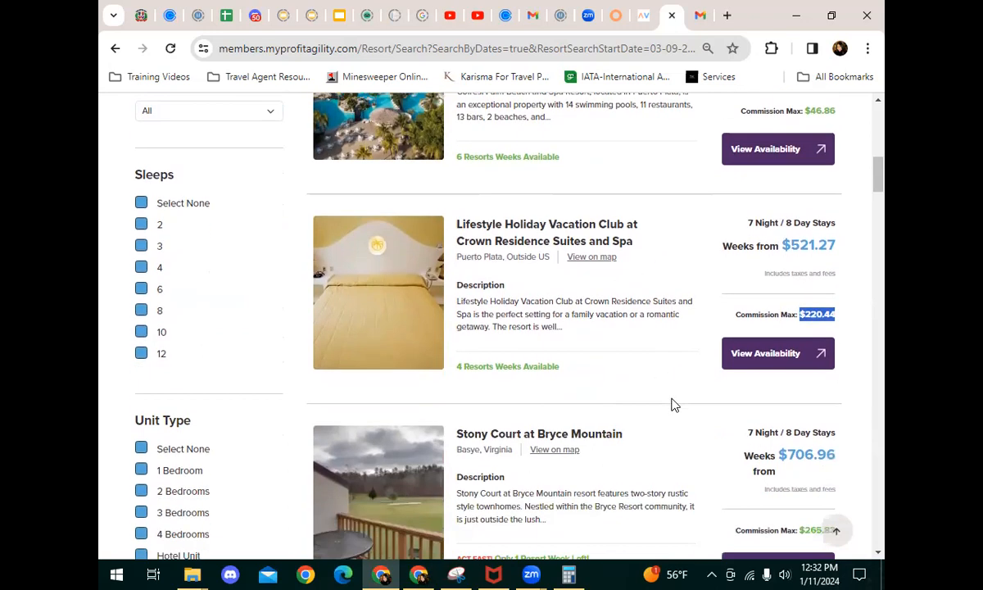
pyautogui.moveTo(837, 439); pyautogui.dragTo(803, 442)
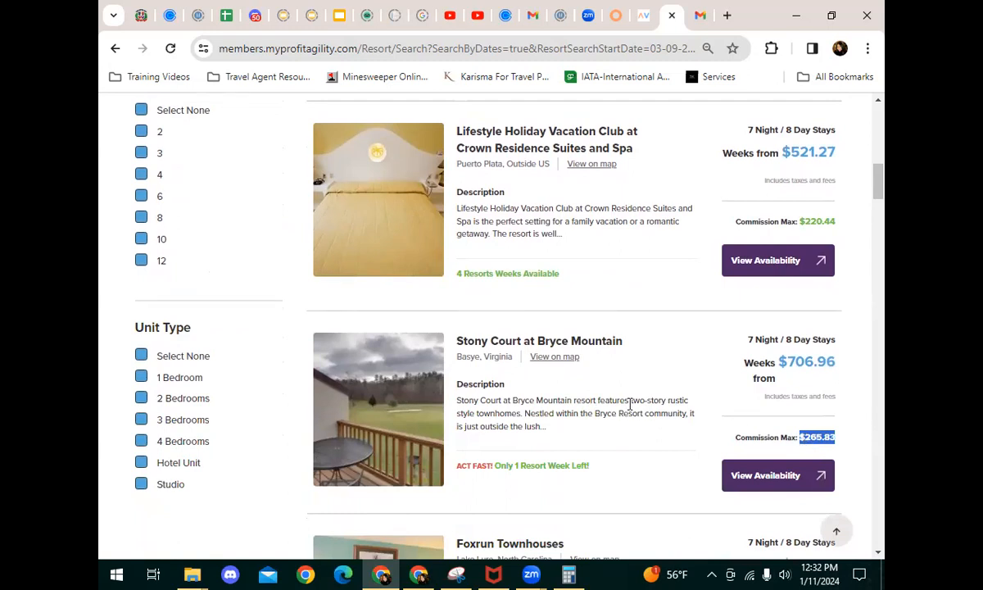
# Check the maximum commission for Westgate Vacation Villas in Kissimmee, Florida, and open its availability page.
pyautogui.scroll(-1, 697, 421)
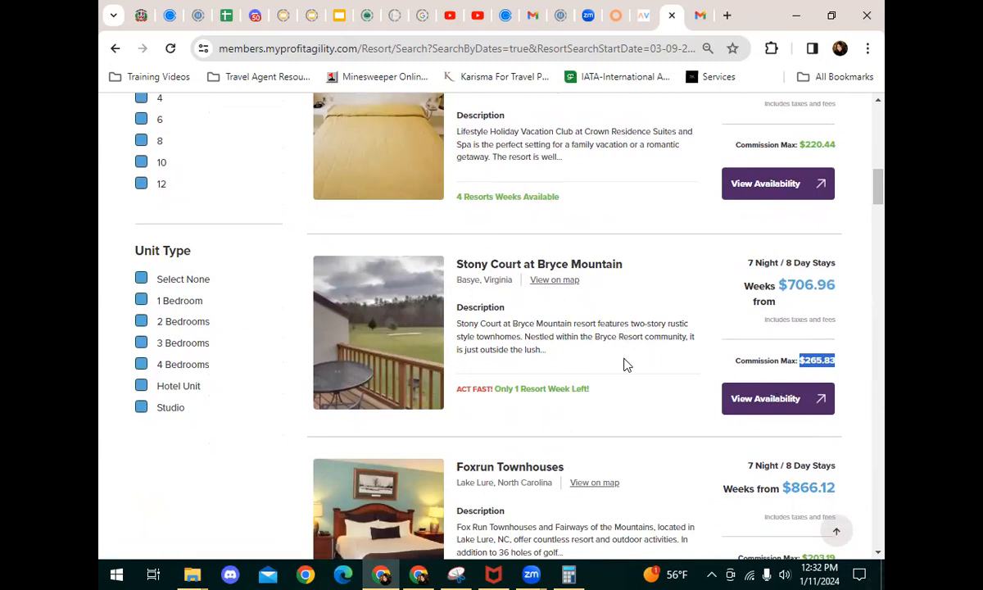
pyautogui.scroll(-1, 409, 291)
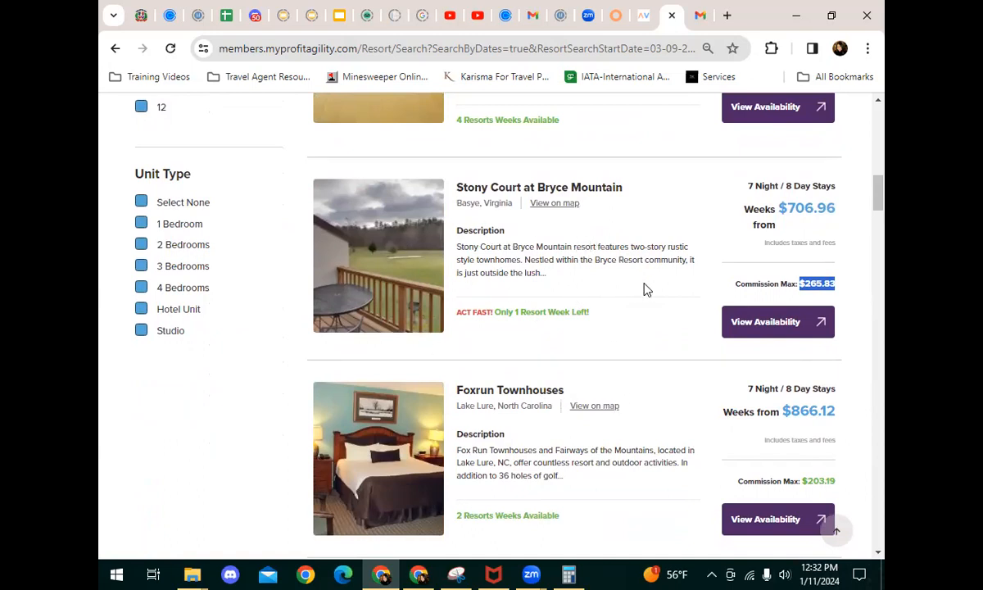
pyautogui.scroll(-1, 644, 288)
pyautogui.scroll(-1, 632, 321)
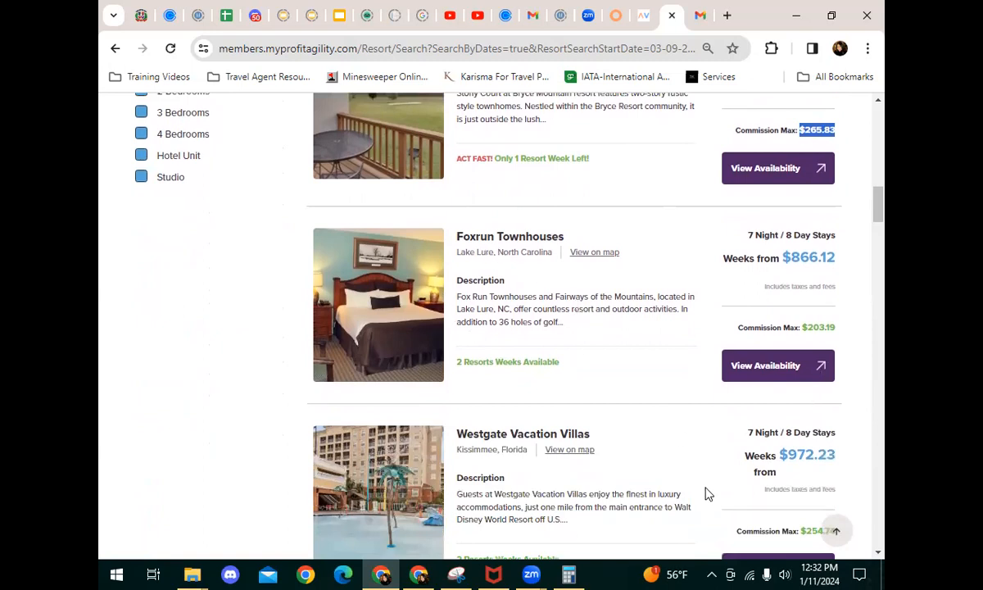
pyautogui.scroll(-1, 629, 397)
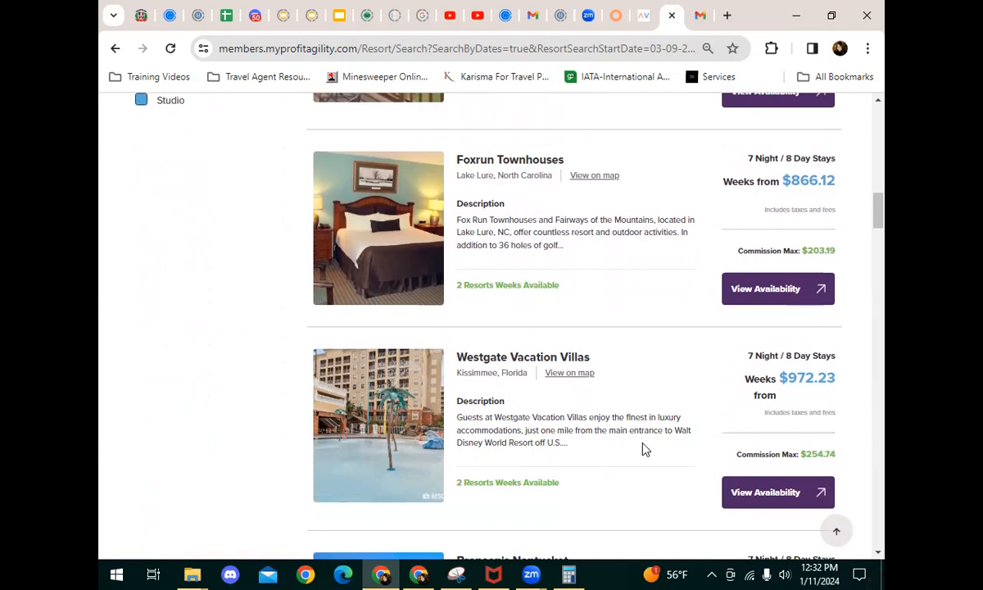
pyautogui.moveTo(837, 456); pyautogui.dragTo(803, 455)
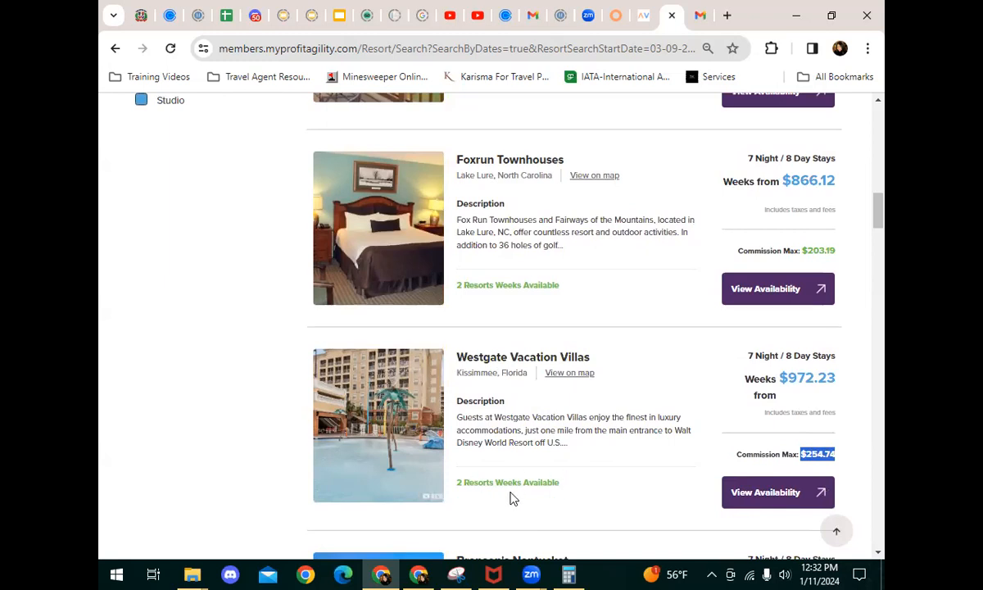
pyautogui.click(761, 498)
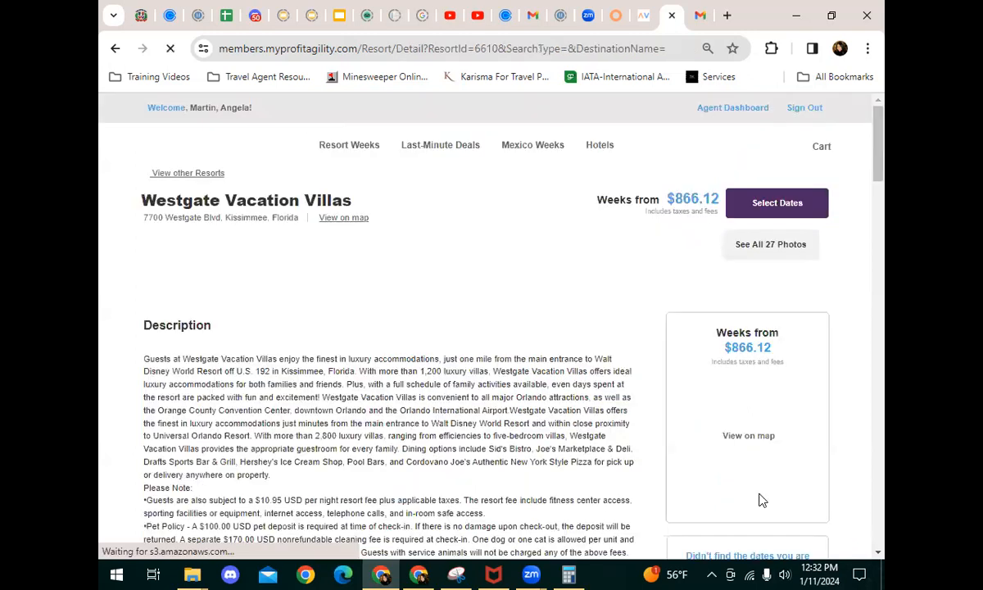
# Open the Westgate Vacation Villas photo gallery and browse from the first photo through the tenth.
pyautogui.scroll(-1, 673, 373)
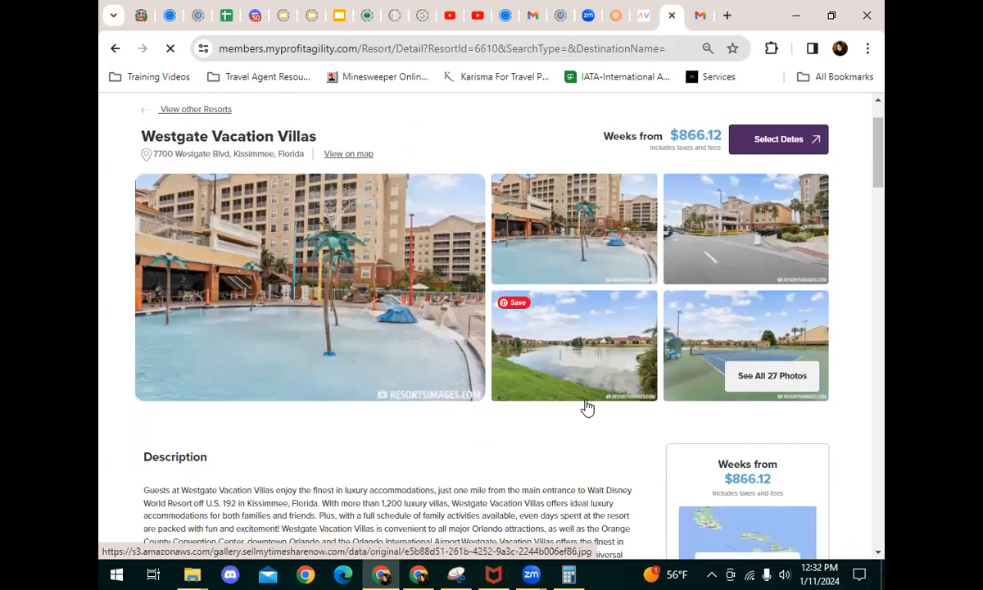
pyautogui.click(377, 293)
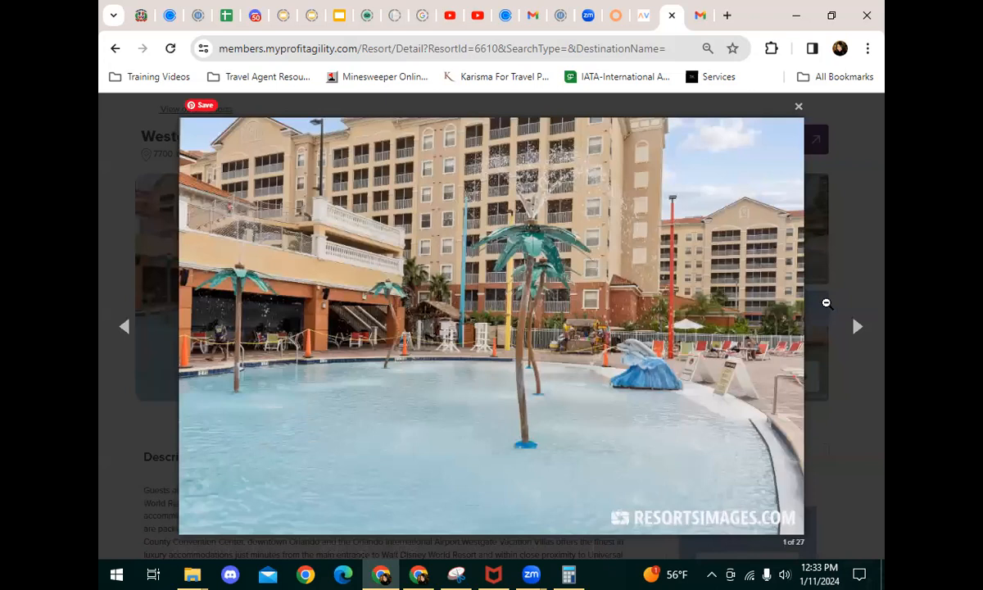
pyautogui.click(856, 327)
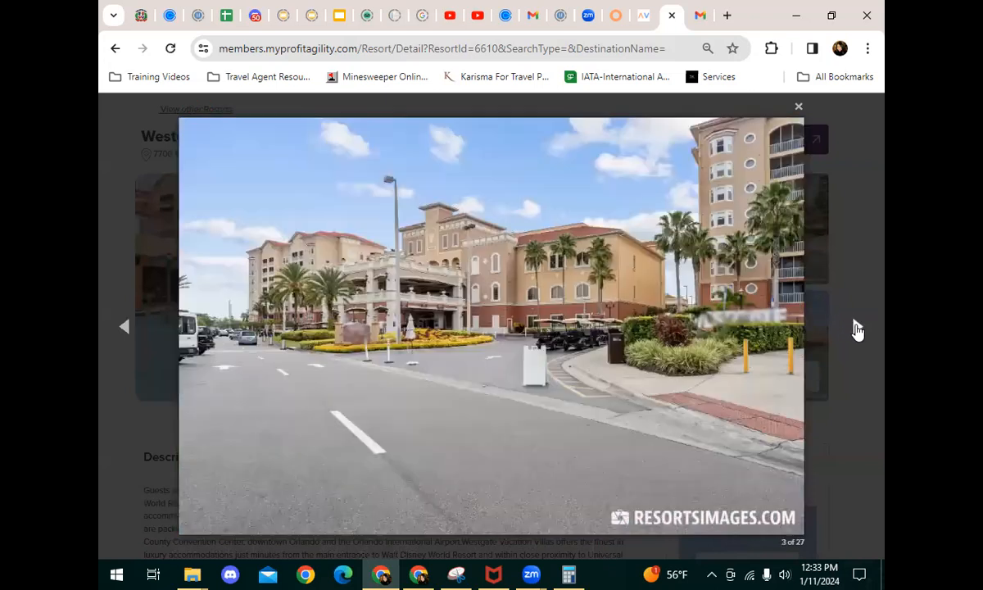
pyautogui.click(856, 328)
pyautogui.click(856, 327)
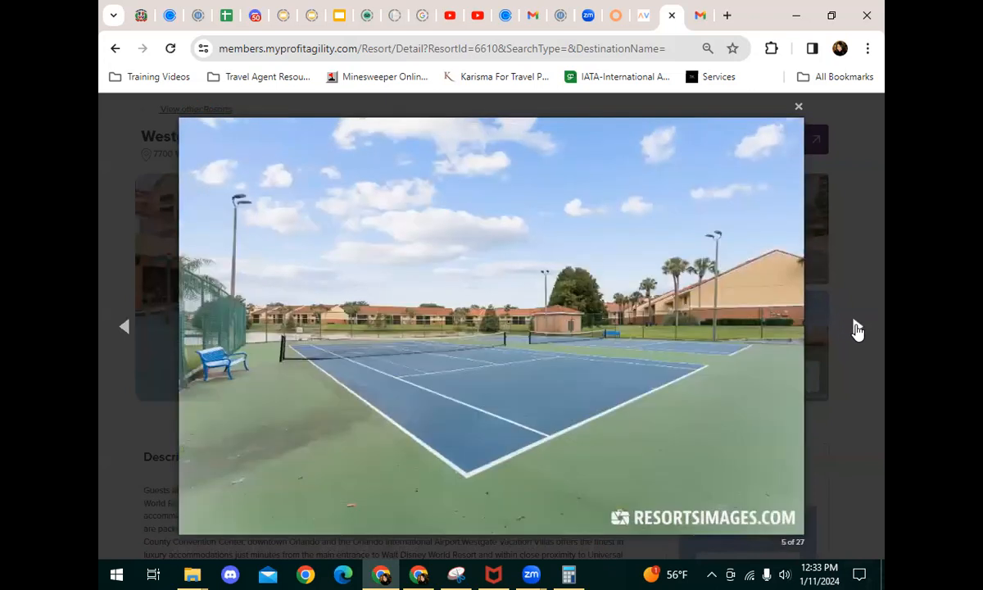
pyautogui.click(857, 328)
pyautogui.click(856, 328)
pyautogui.click(856, 327)
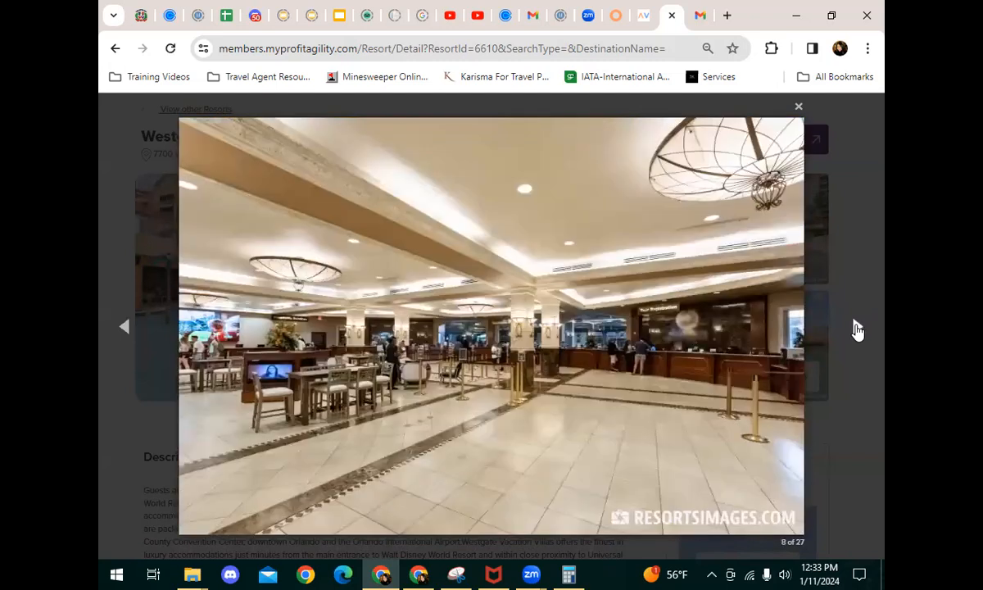
pyautogui.click(856, 327)
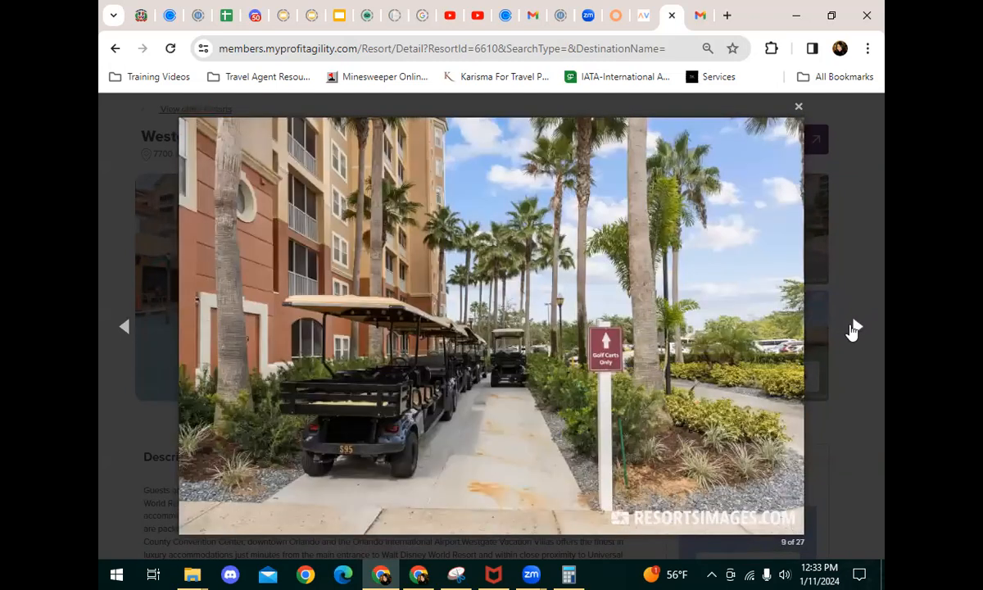
pyautogui.click(854, 328)
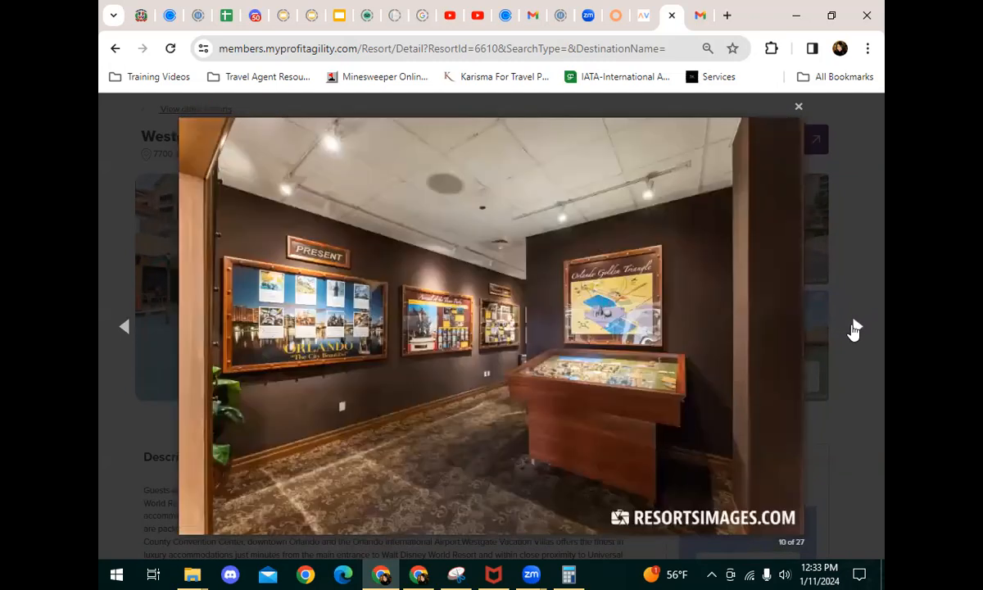
pyautogui.rightClick(477, 347)
pyautogui.click(540, 176)
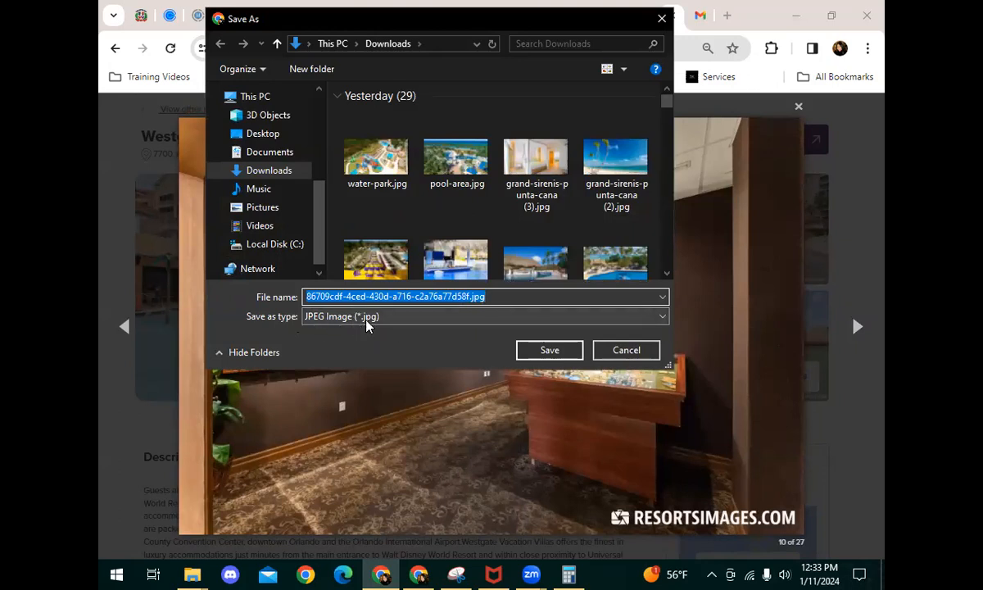
pyautogui.click(622, 354)
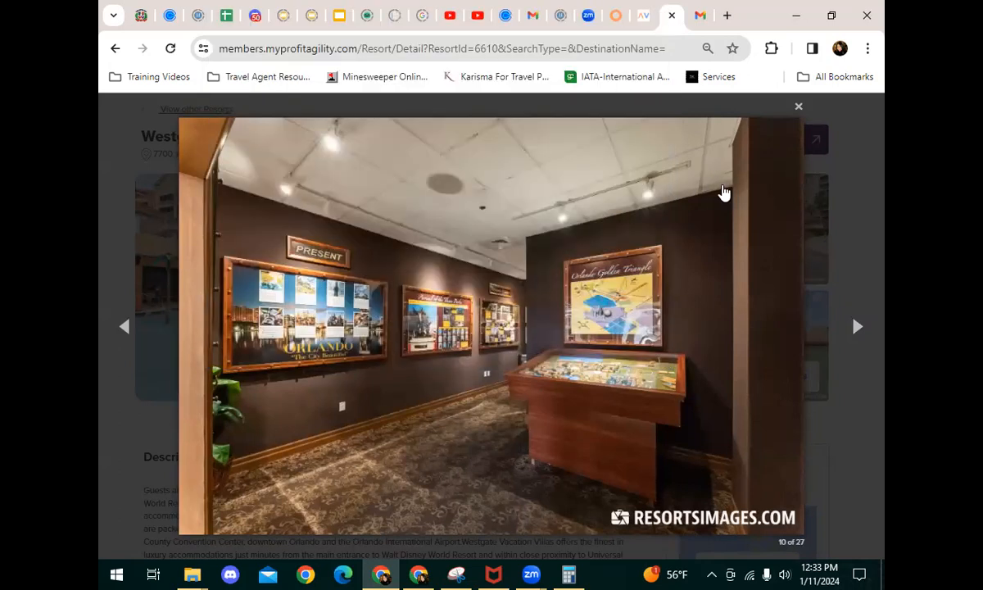
# Close the photo gallery and read the resort's description, including the Please Note section on resort fees and pet policy.
pyautogui.click(799, 110)
pyautogui.scroll(-3, 558, 418)
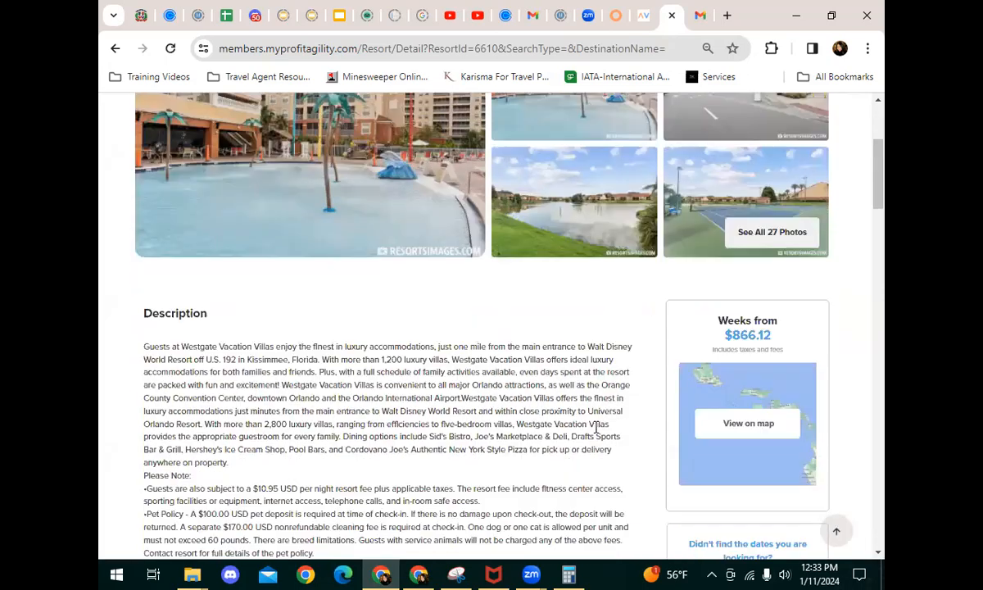
pyautogui.scroll(-2, 252, 362)
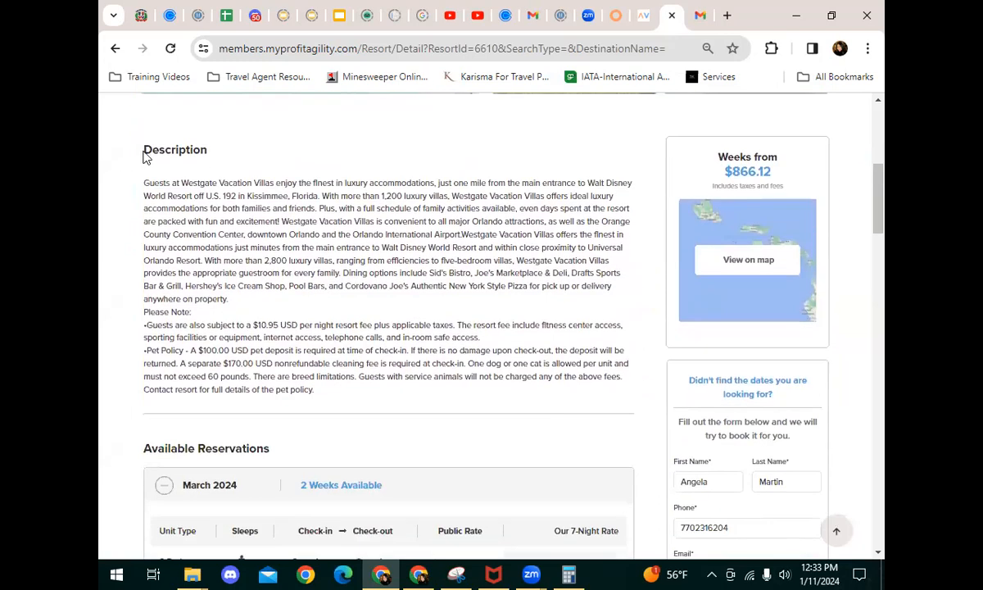
pyautogui.moveTo(155, 156); pyautogui.dragTo(410, 392)
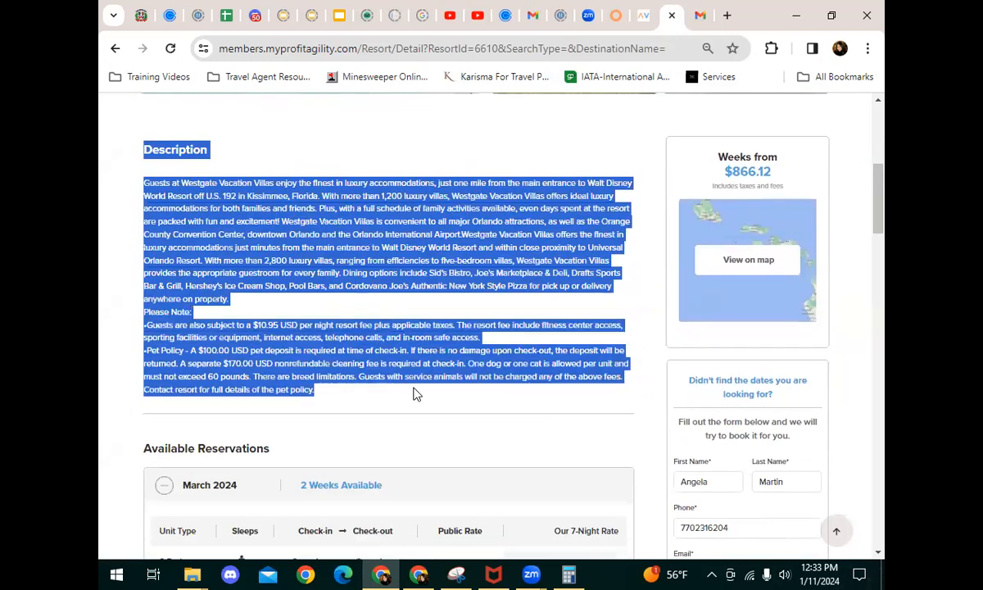
pyautogui.click(379, 337)
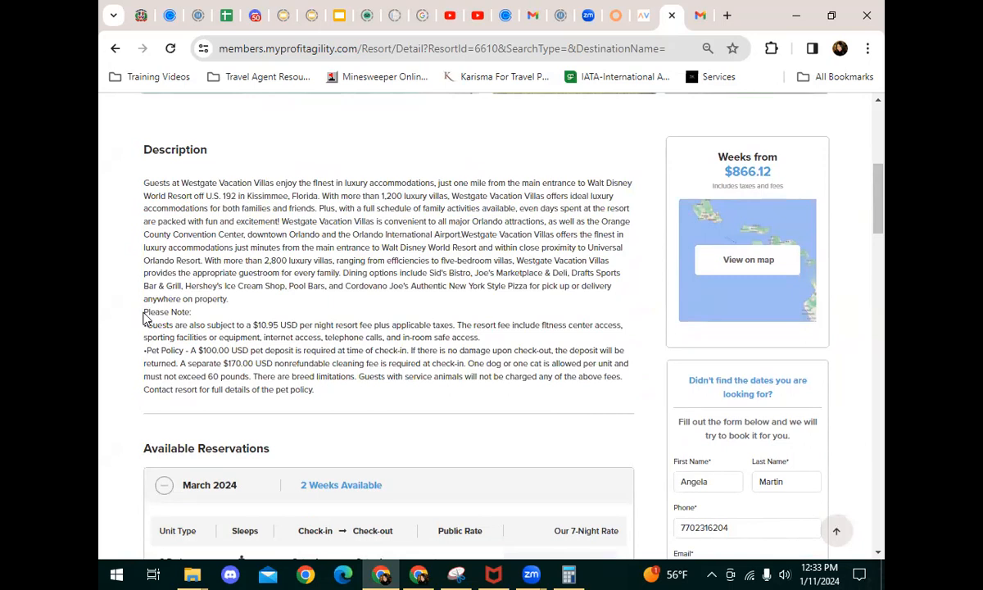
pyautogui.moveTo(144, 312); pyautogui.dragTo(313, 385)
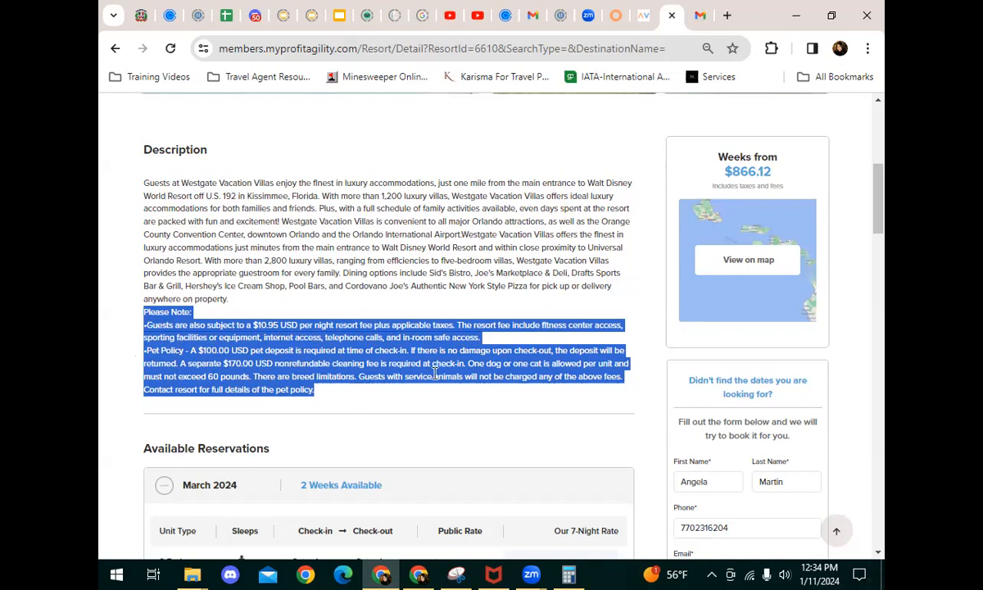
# Check the sleeping capacity, 7-night rate and maximum commission of the 03-09-2024 to 03-16-2024 two-bedroom week, and open its booking page.
pyautogui.scroll(-3, 436, 373)
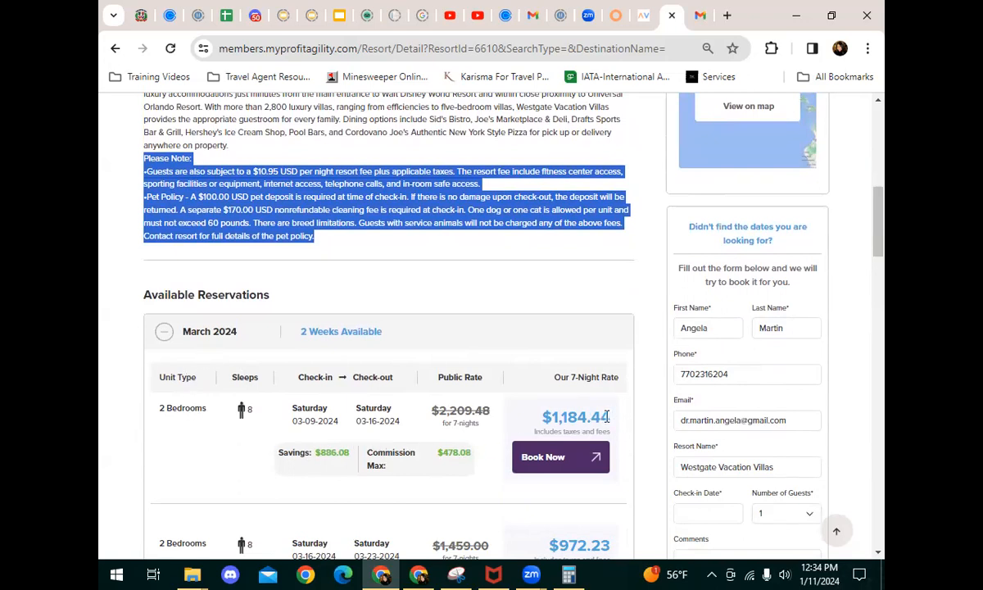
pyautogui.doubleClick(243, 410)
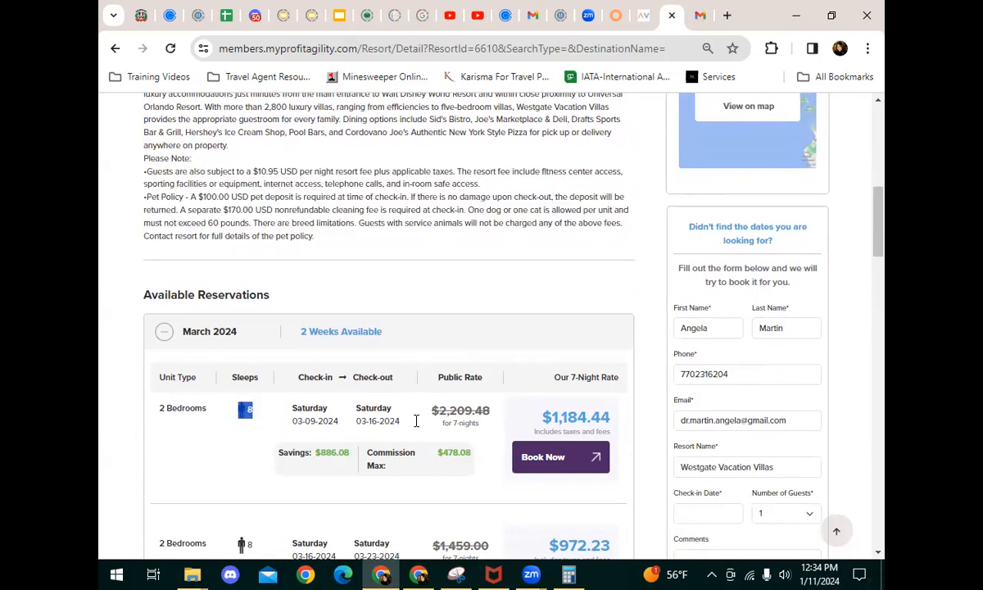
pyautogui.moveTo(608, 423); pyautogui.dragTo(506, 394)
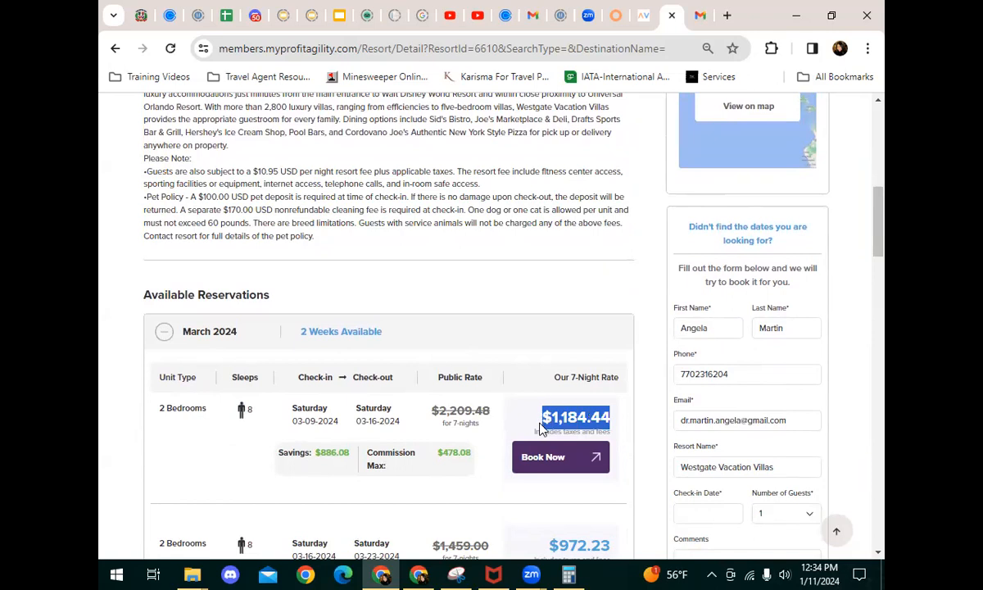
pyautogui.moveTo(474, 457); pyautogui.dragTo(440, 459)
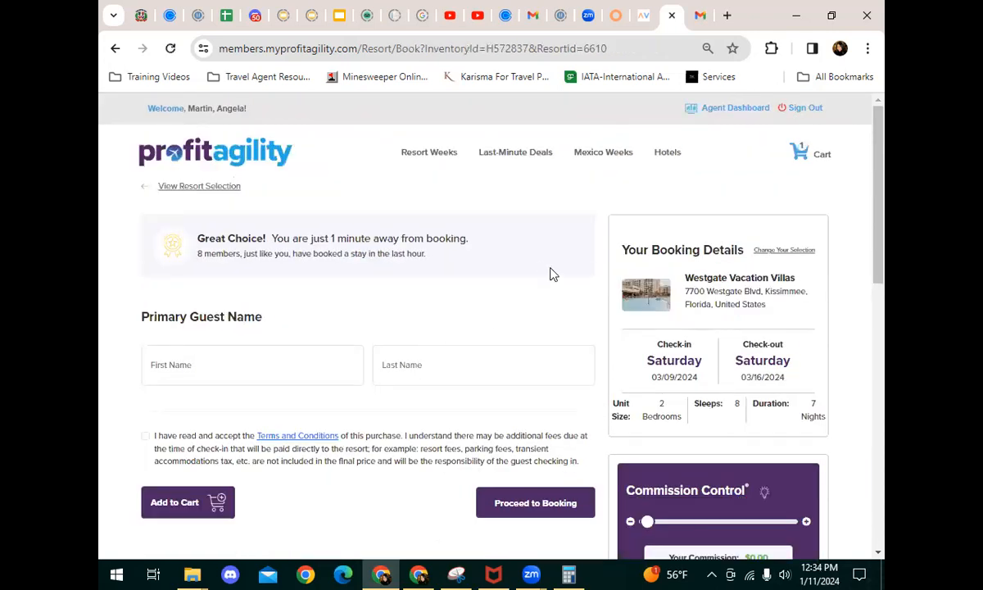
# Review the booking page and set the commission for this stay to $301.00 with Commission Control.
pyautogui.scroll(-2, 541, 279)
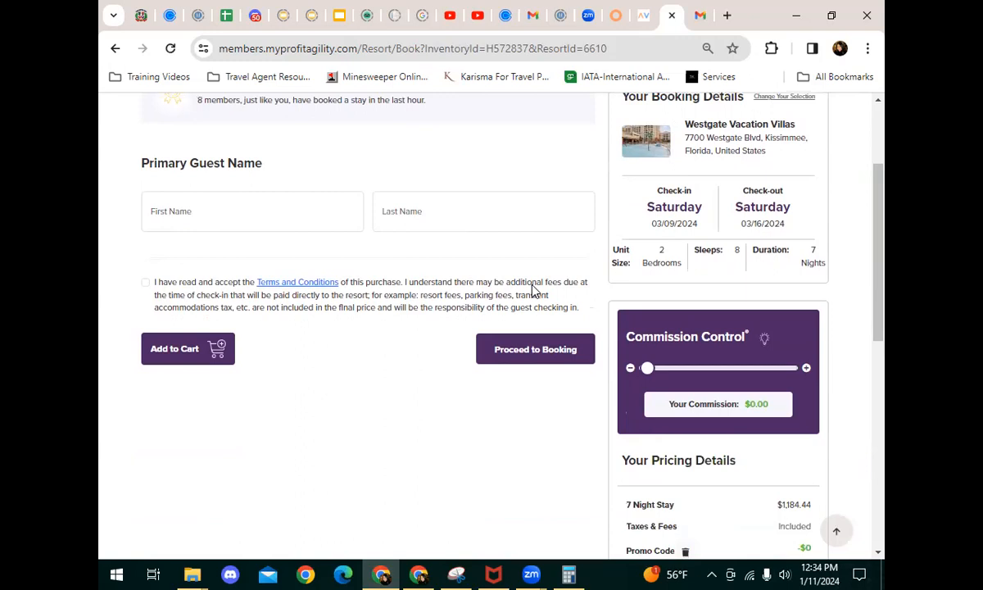
pyautogui.scroll(2, 432, 292)
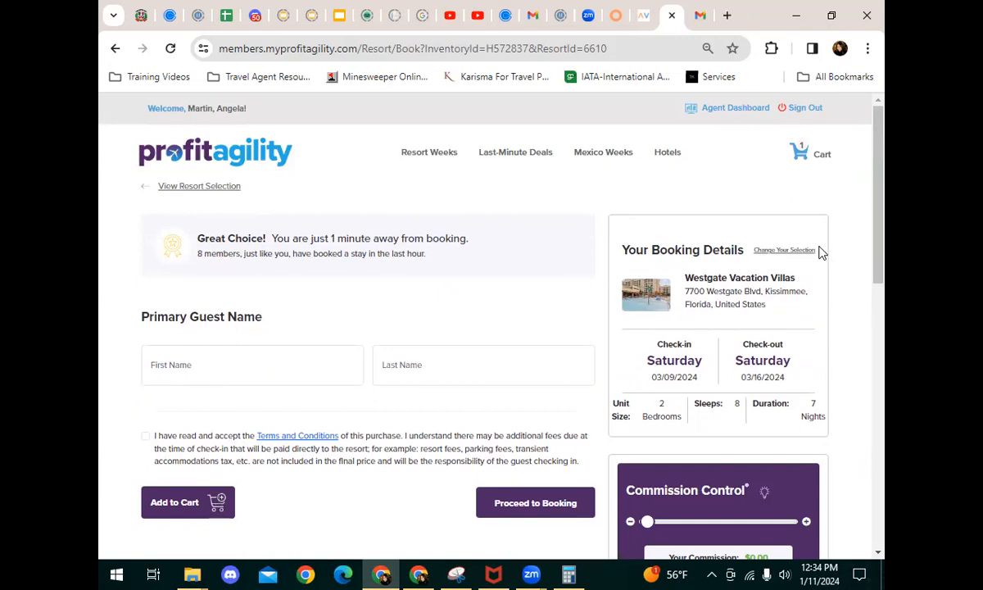
pyautogui.scroll(-3, 831, 328)
pyautogui.scroll(-1, 830, 327)
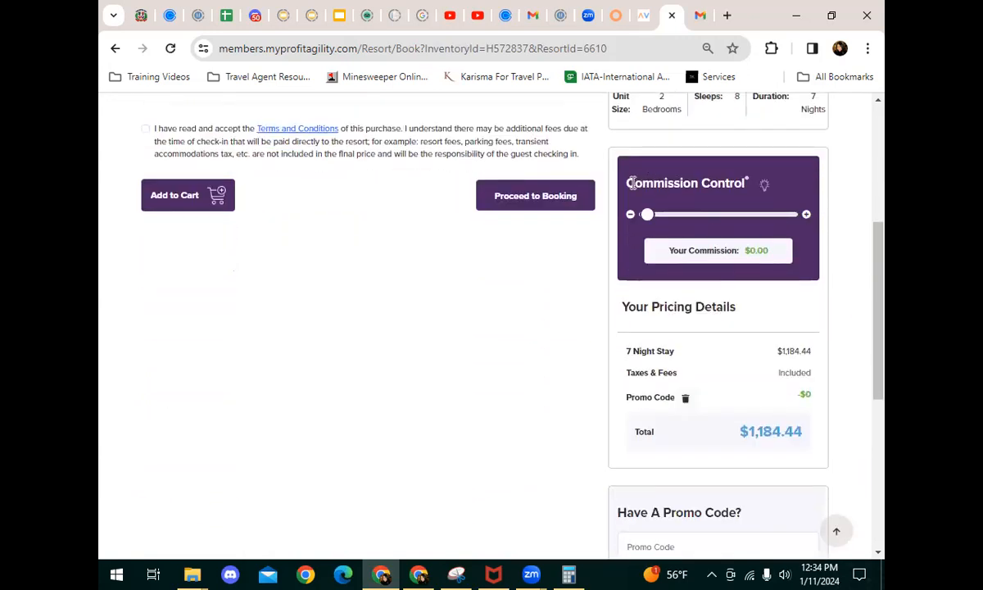
pyautogui.moveTo(628, 182); pyautogui.dragTo(746, 187)
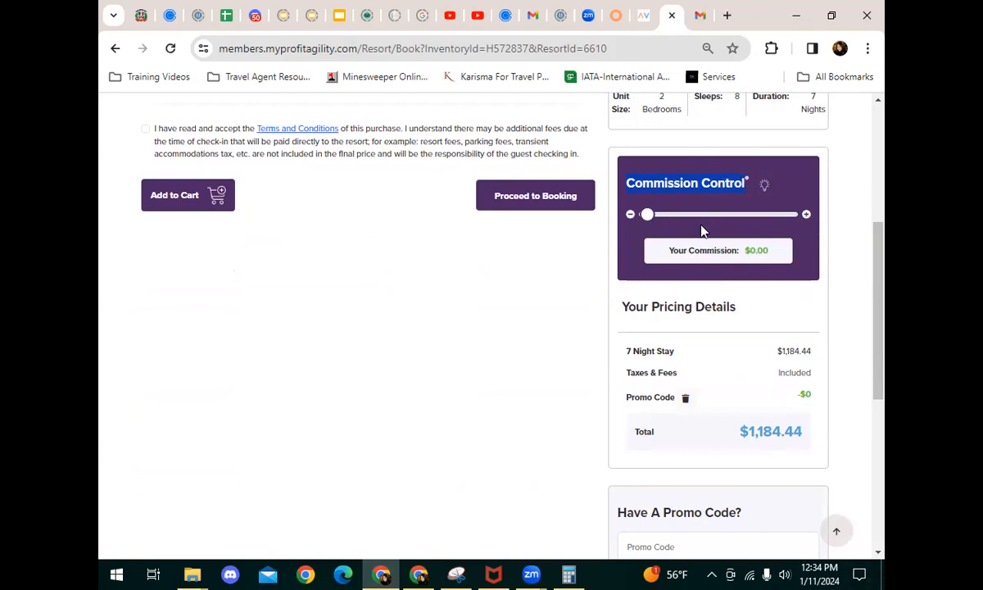
pyautogui.moveTo(649, 216); pyautogui.dragTo(738, 211)
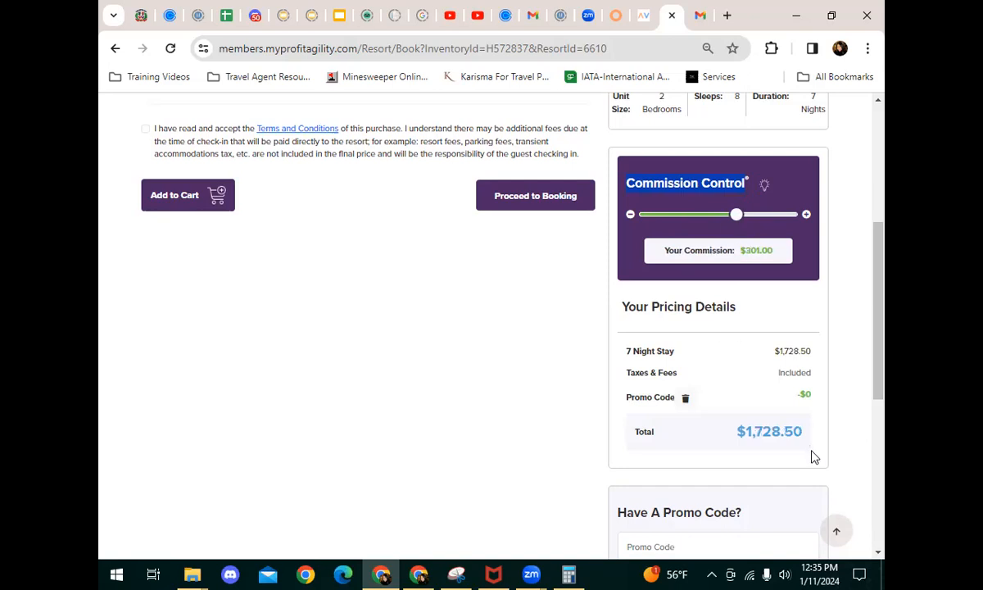
# Review the booking details, the primary guest form and the total price in the pricing details.
pyautogui.scroll(5, 806, 445)
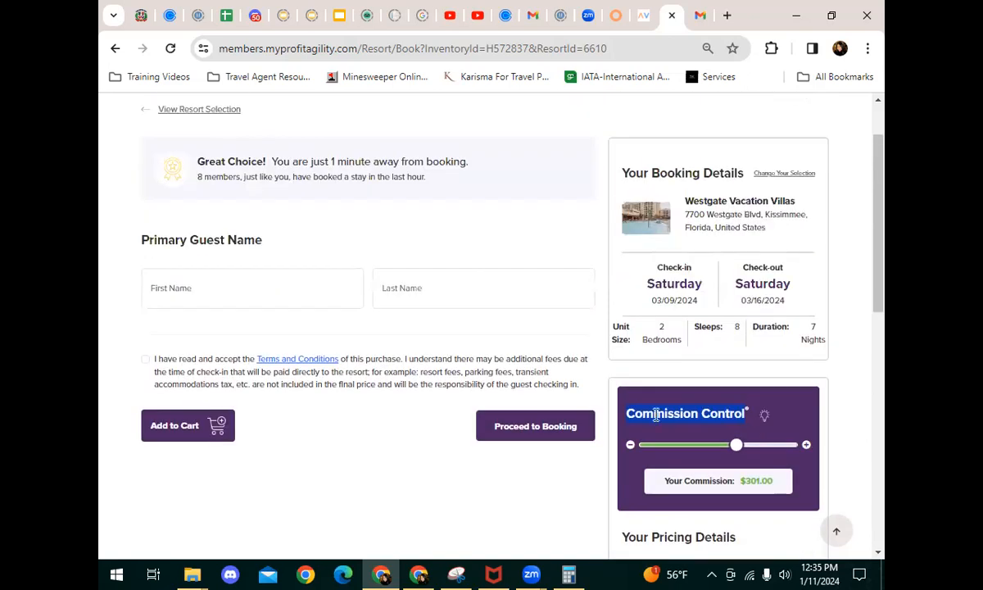
pyautogui.scroll(-2, 702, 459)
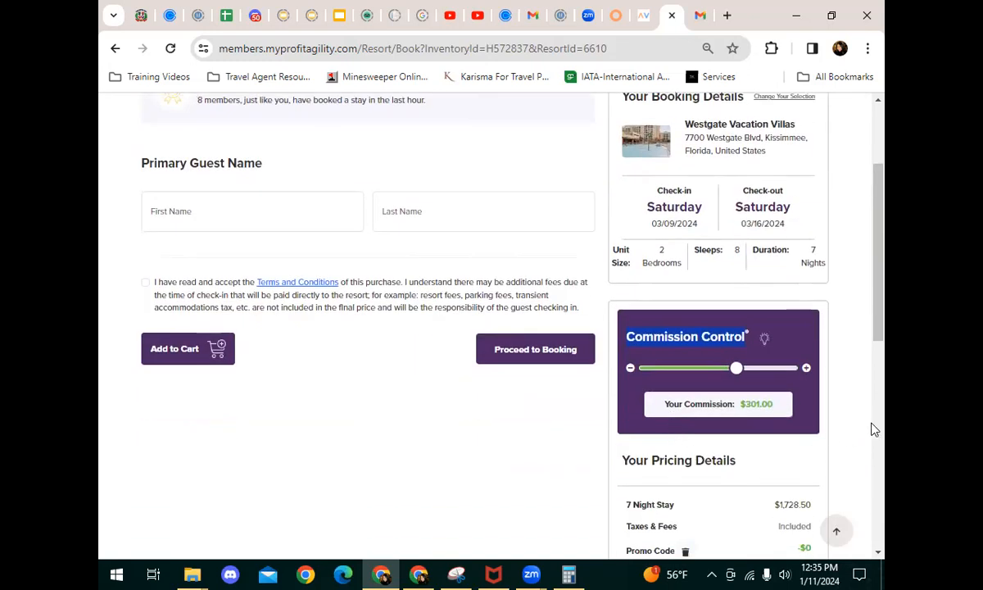
pyautogui.scroll(-3, 871, 427)
pyautogui.moveTo(806, 358); pyautogui.dragTo(739, 352)
pyautogui.rightClick(771, 353)
pyautogui.click(670, 371)
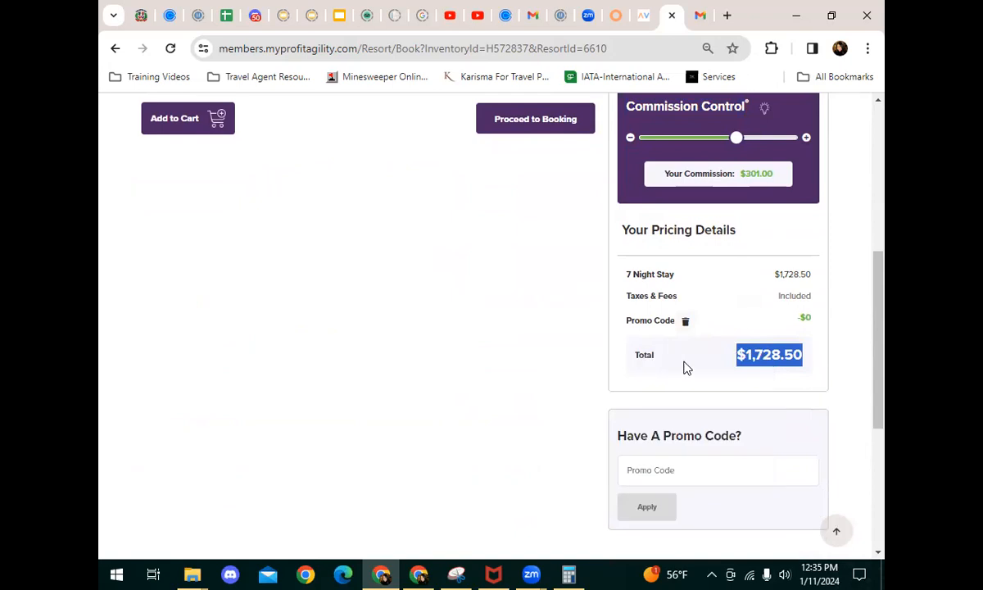
# Switch to Calculator, divide the booking's $1,728.50 total by 8 to get the cost per person, and return to the booking page.
pyautogui.scroll(4, 602, 369)
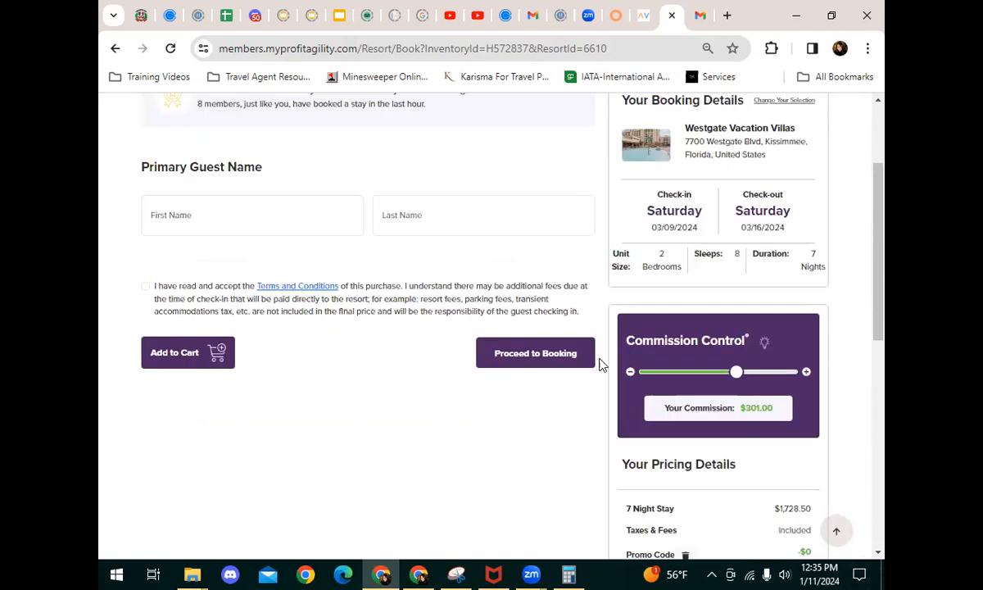
pyautogui.click(569, 573)
pyautogui.click(456, 320)
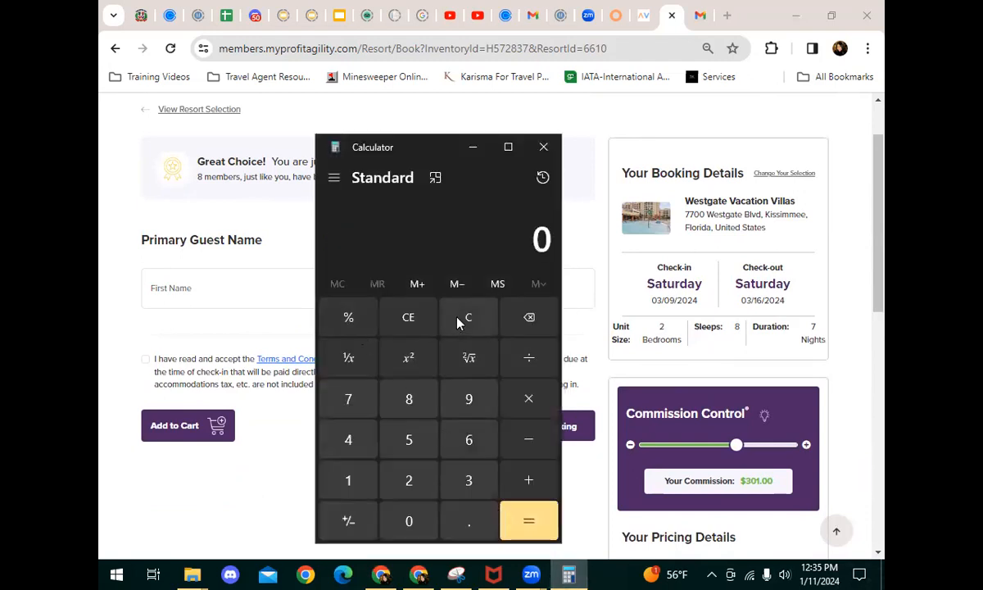
pyautogui.hotkey('ctrl', 'v')
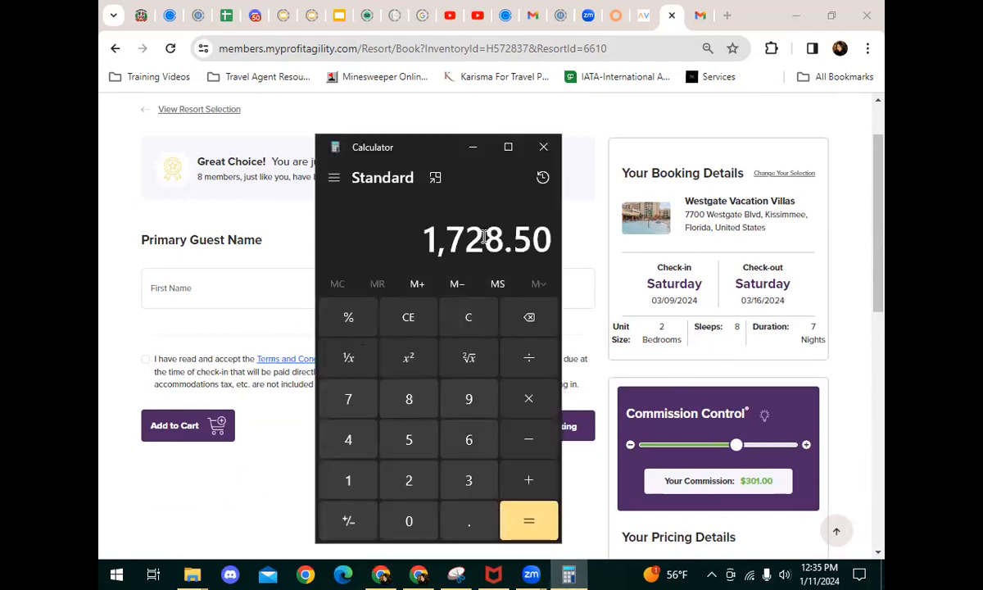
pyautogui.click(530, 367)
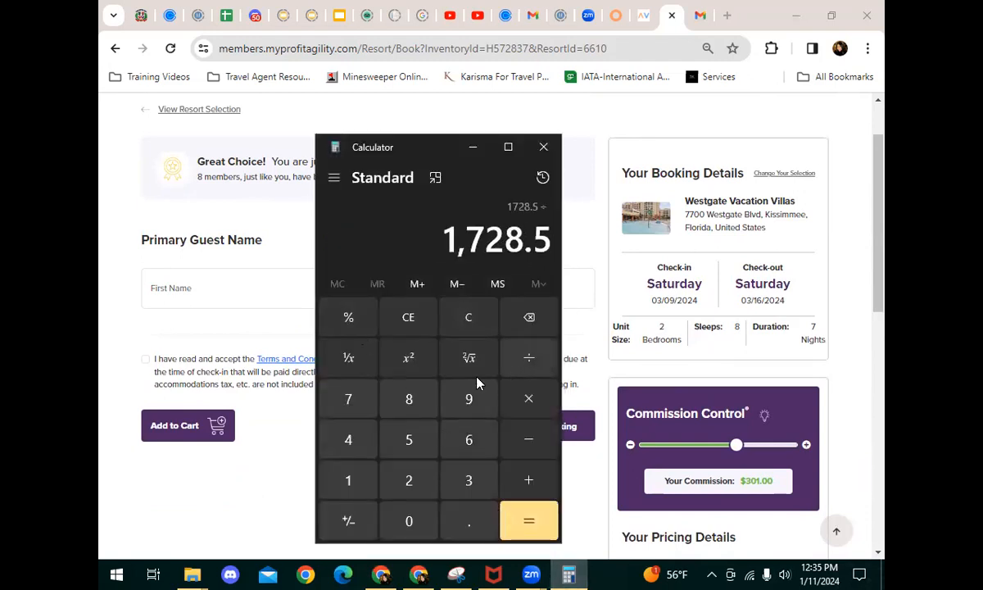
pyautogui.click(422, 395)
pyautogui.click(530, 523)
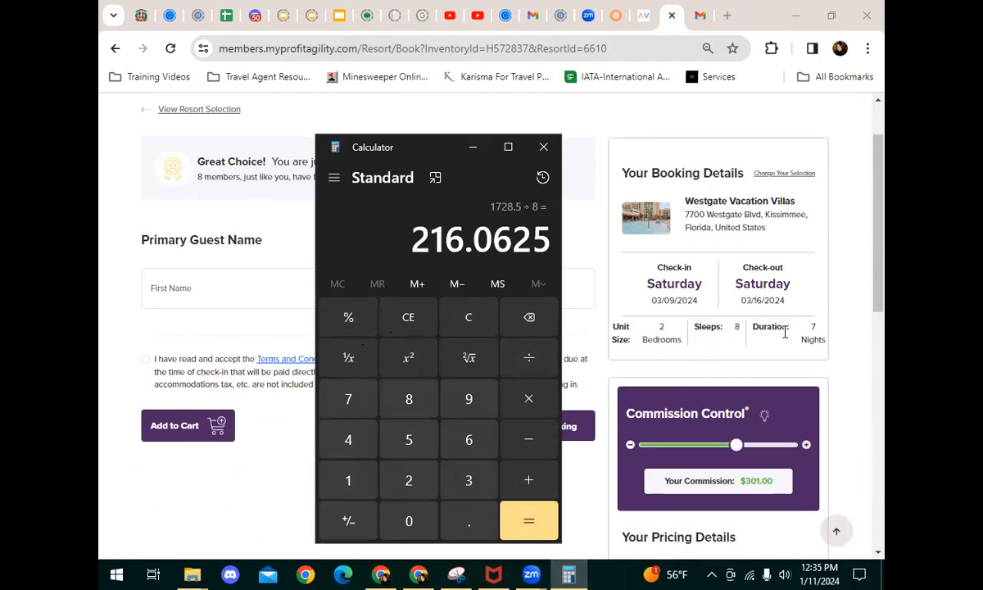
pyautogui.click(469, 148)
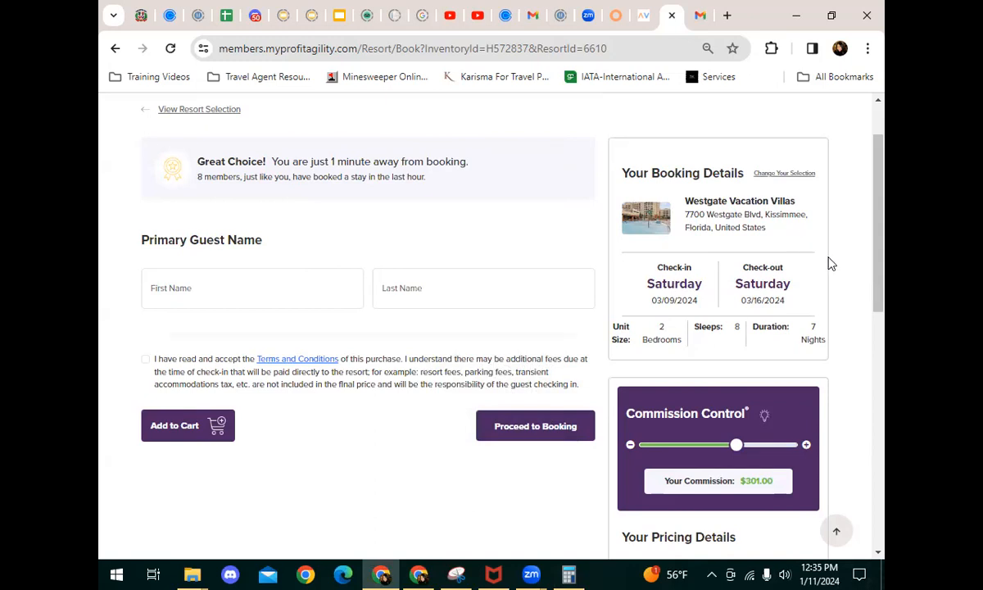
# Enter the primary guest's first and last name, accept the Terms and Conditions, and proceed to booking.
pyautogui.click(269, 288)
pyautogui.write('Jane')
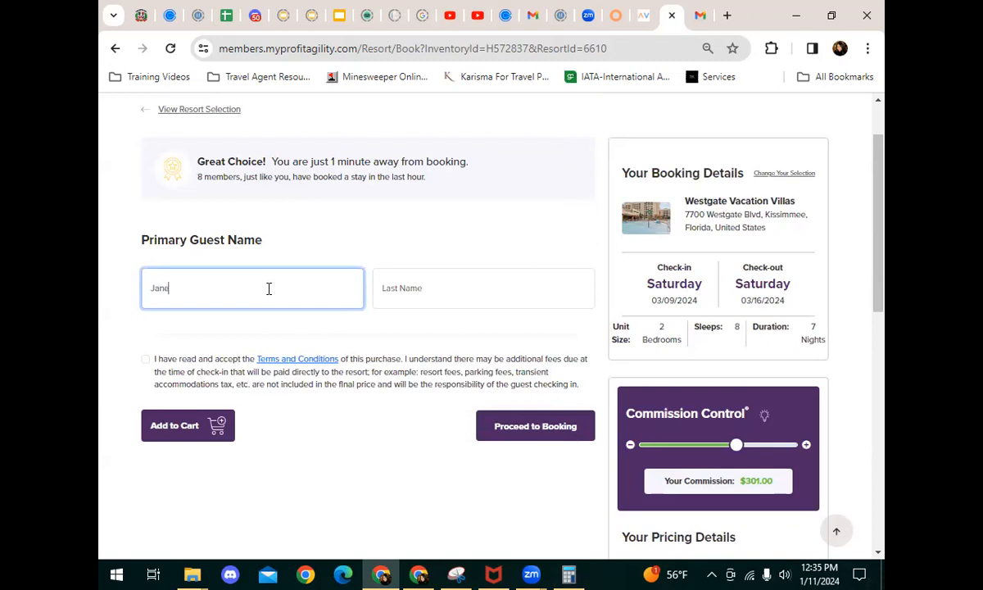
pyautogui.press('Tab')
pyautogui.write('D')
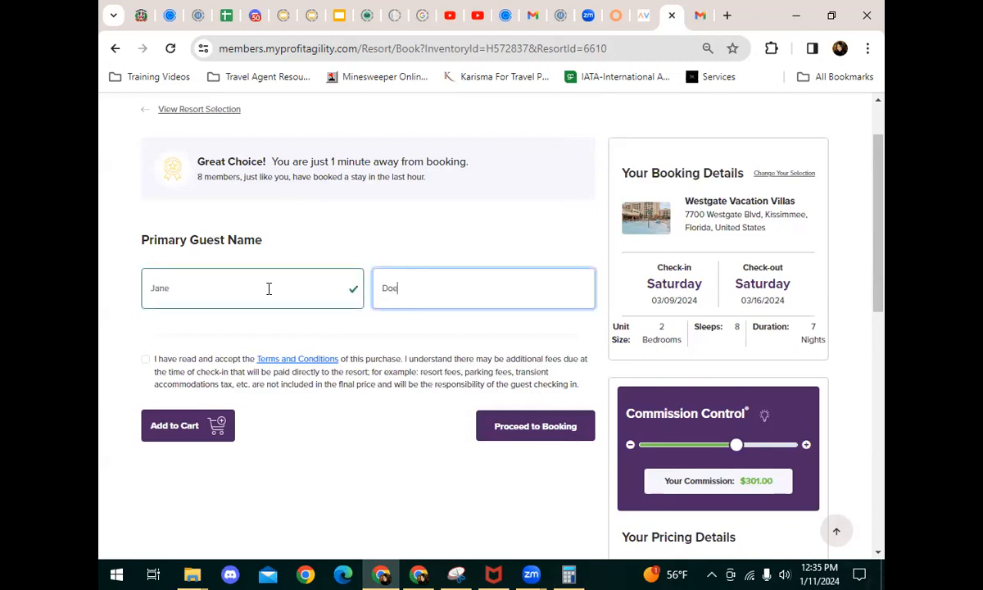
pyautogui.click(145, 360)
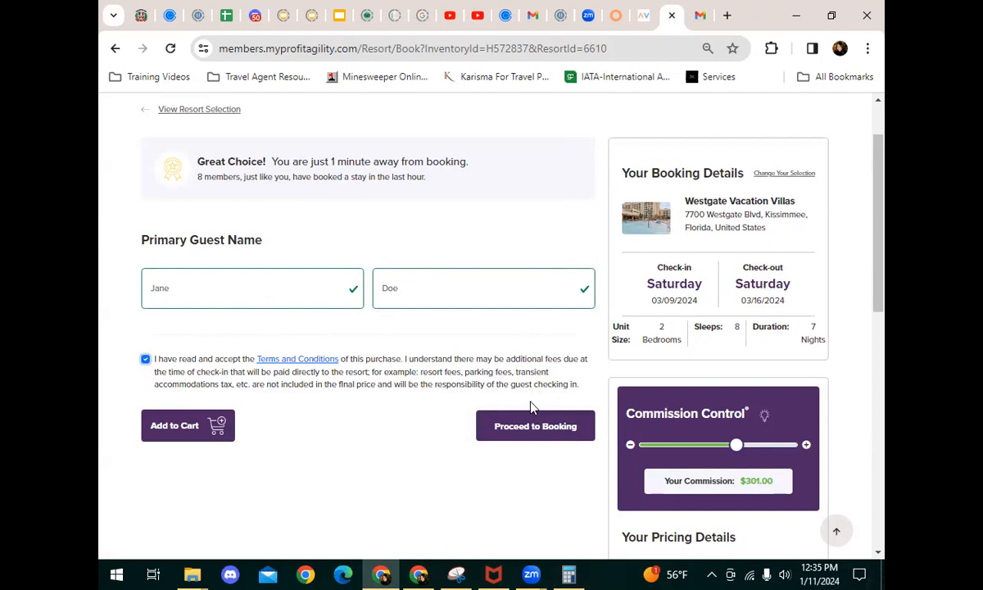
pyautogui.click(538, 439)
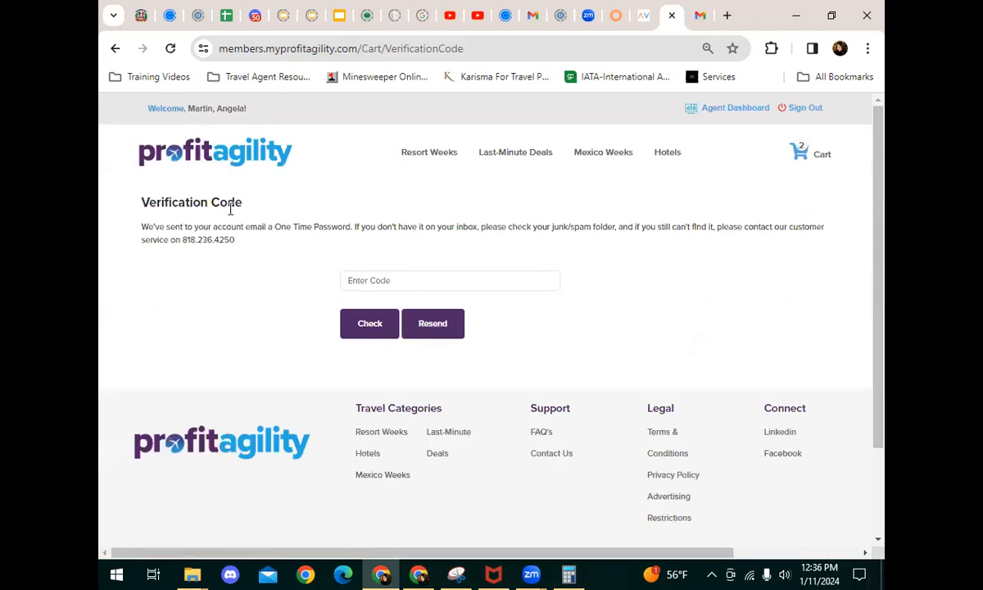
# Switch to the Gmail inbox and open the newest Verification Code email from My Profit Agility.
pyautogui.moveTo(247, 211); pyautogui.dragTo(137, 195)
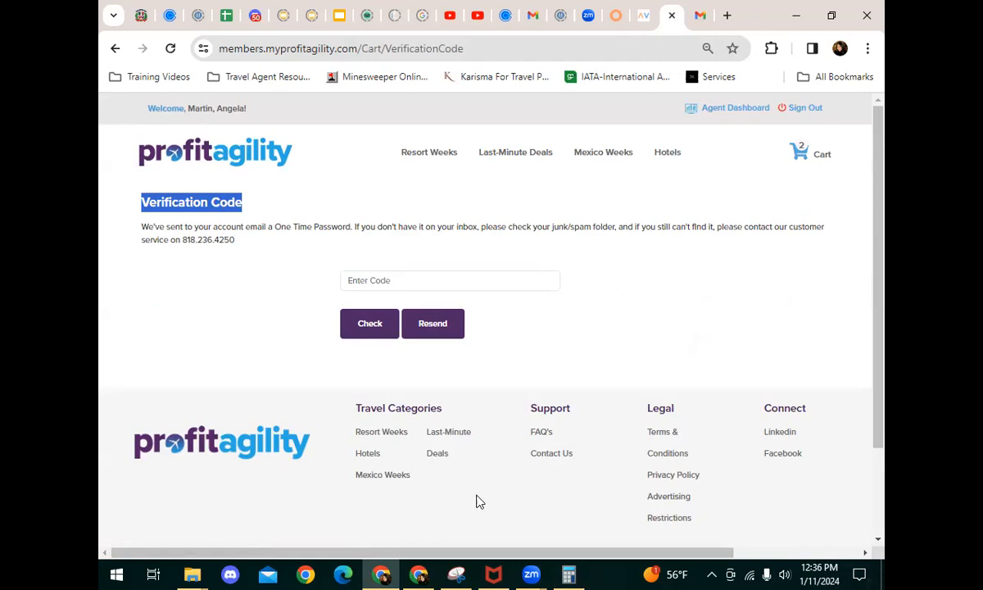
pyautogui.click(419, 573)
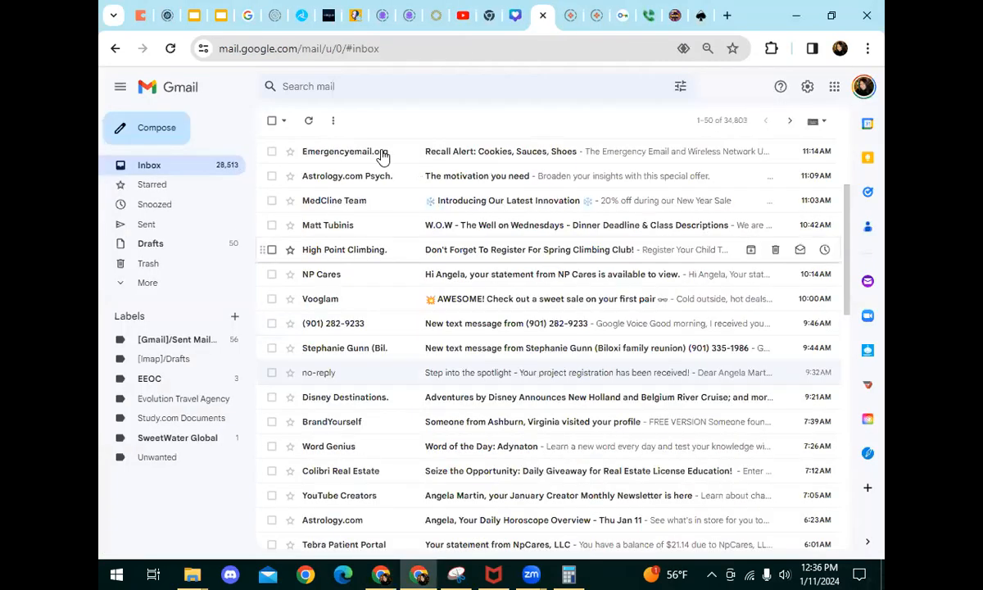
pyautogui.click(153, 164)
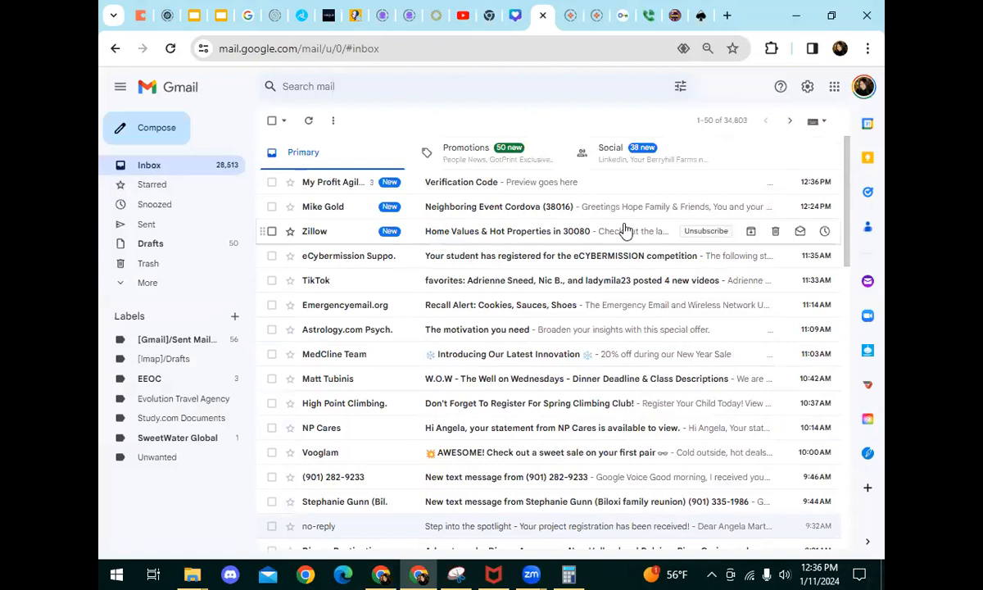
pyautogui.click(492, 182)
pyautogui.scroll(-3, 630, 340)
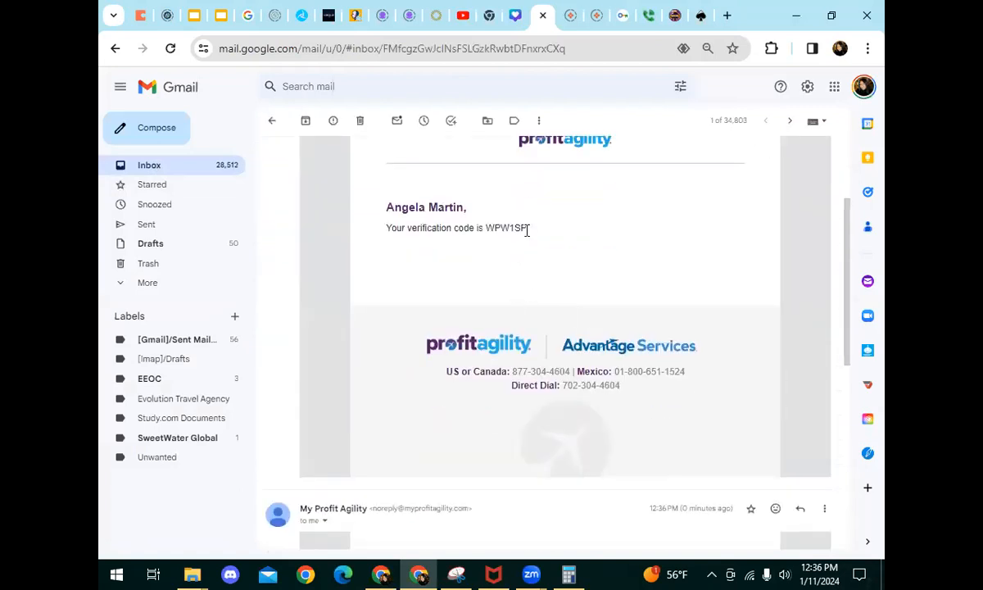
# Copy the verification code from the displayed message and try submitting it on the ProfitAgility Verification Code page.
pyautogui.moveTo(494, 237)
pyautogui.mouseDown()
pyautogui.moveTo(488, 209)
pyautogui.moveTo(487, 236)
pyautogui.moveTo(486, 222)
pyautogui.mouseUp()
pyautogui.rightClick(493, 230)
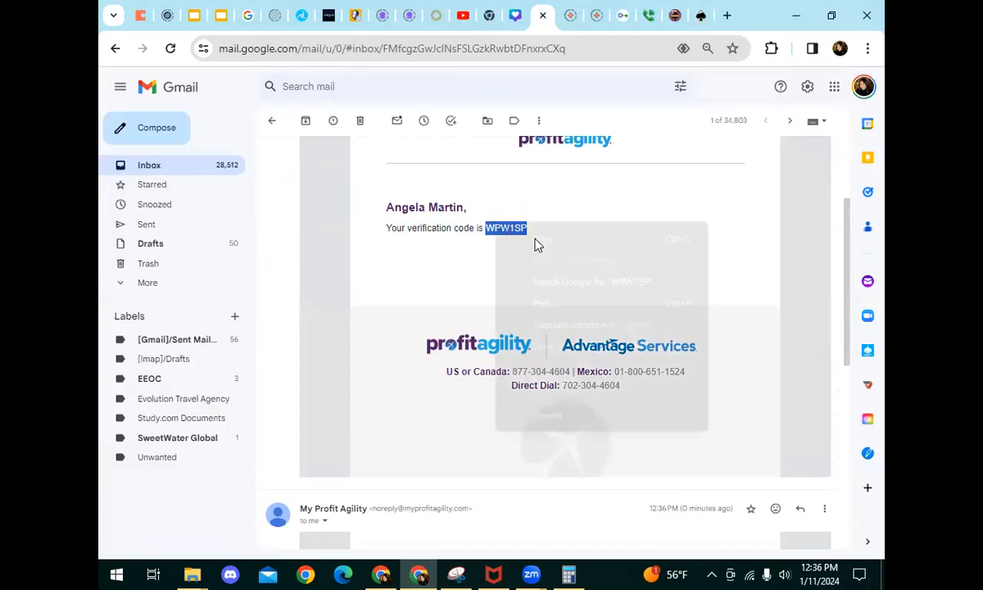
pyautogui.click(556, 240)
pyautogui.click(381, 574)
pyautogui.click(376, 281)
pyautogui.rightClick(376, 281)
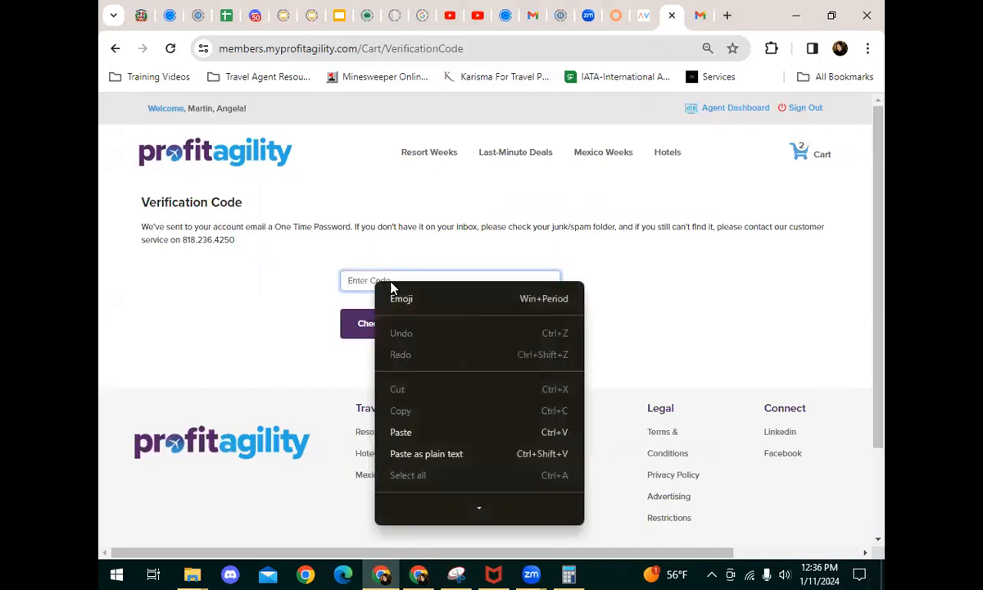
pyautogui.click(427, 433)
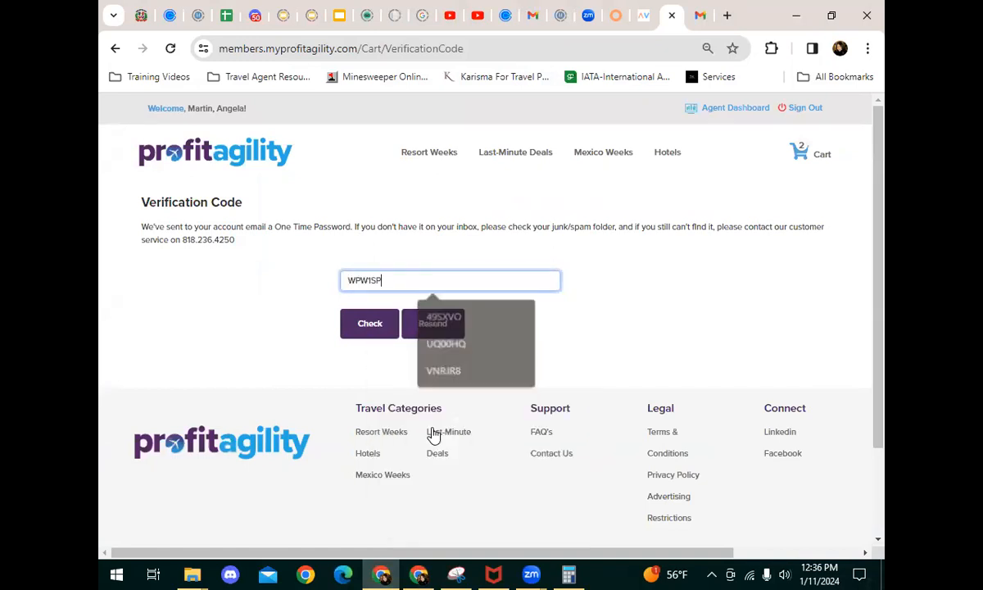
pyautogui.click(369, 337)
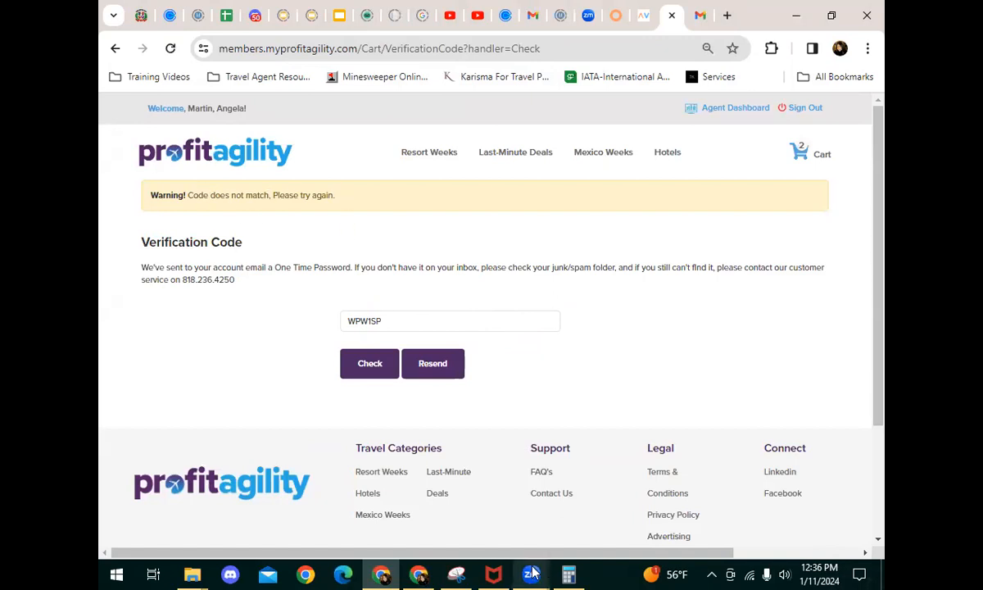
# Copy the verification code from the next message in the Gmail thread, replace the rejected code in ProfitAgility with it, and submit.
pyautogui.click(419, 574)
pyautogui.scroll(-4, 582, 369)
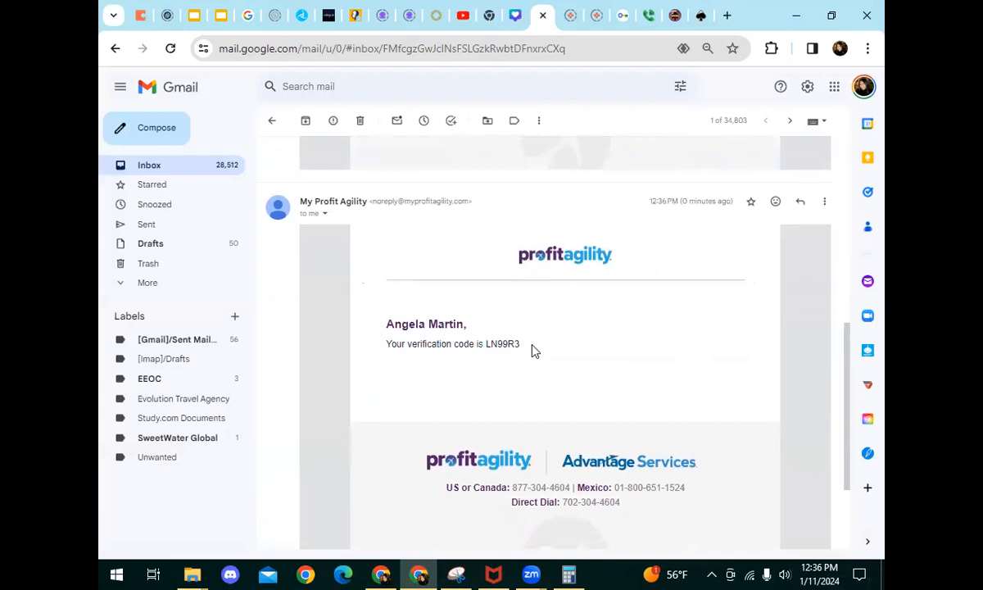
pyautogui.moveTo(523, 347); pyautogui.dragTo(486, 345)
pyautogui.rightClick(490, 345)
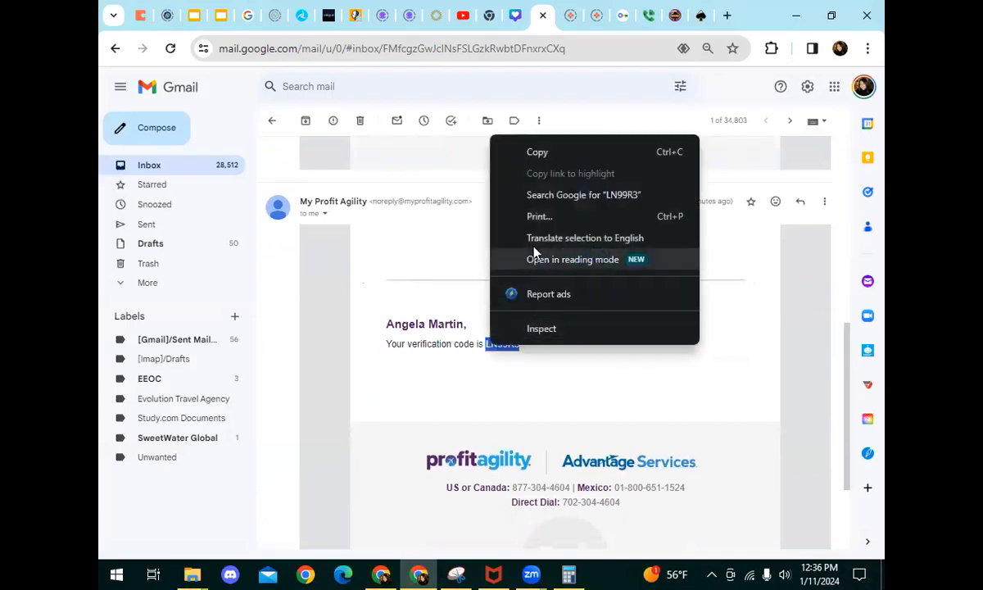
pyautogui.click(500, 144)
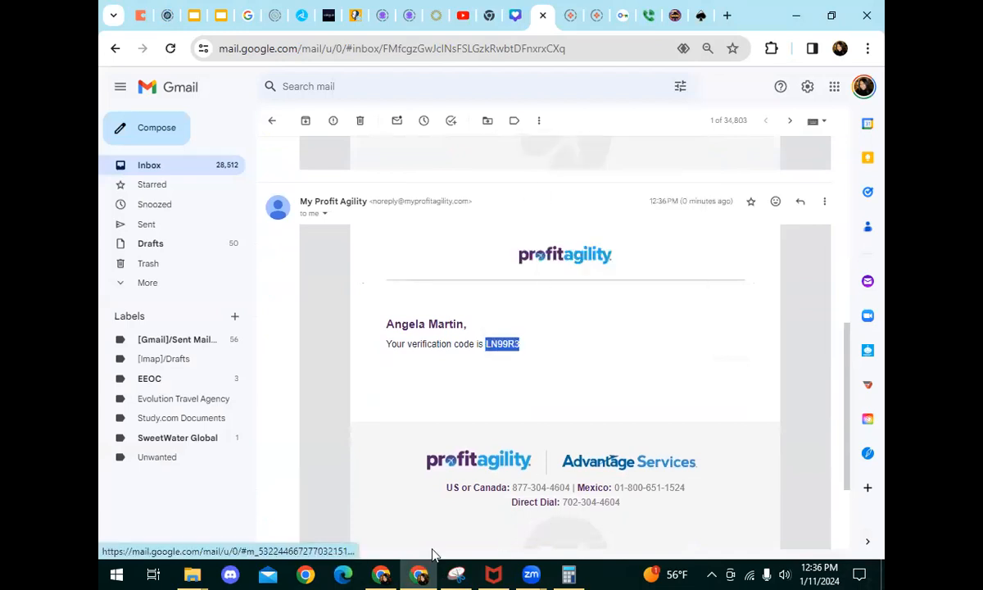
pyautogui.click(381, 575)
pyautogui.click(355, 328)
pyautogui.doubleClick(347, 329)
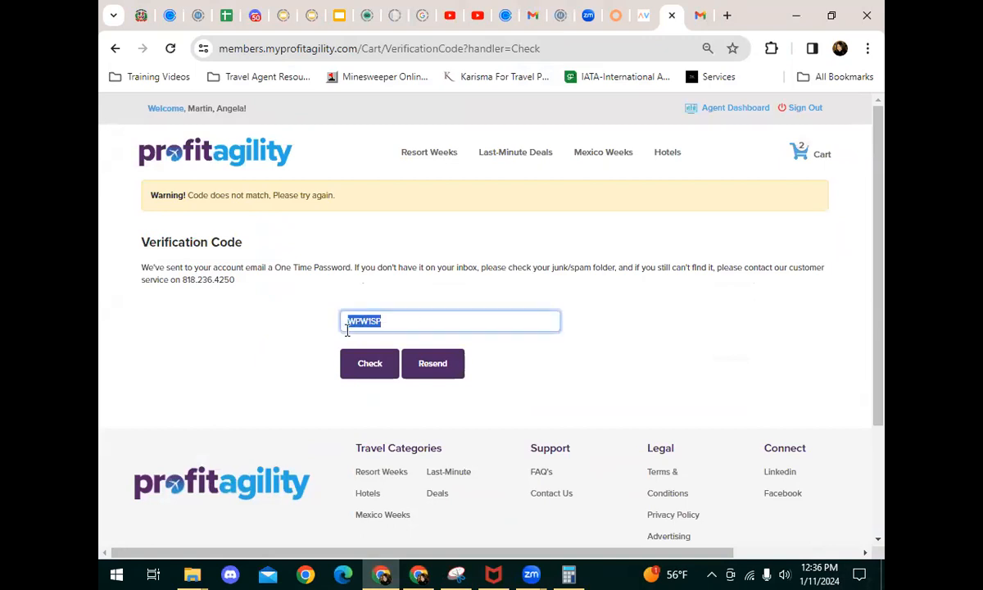
pyautogui.hotkey('ctrl', 'v')
pyautogui.click(369, 366)
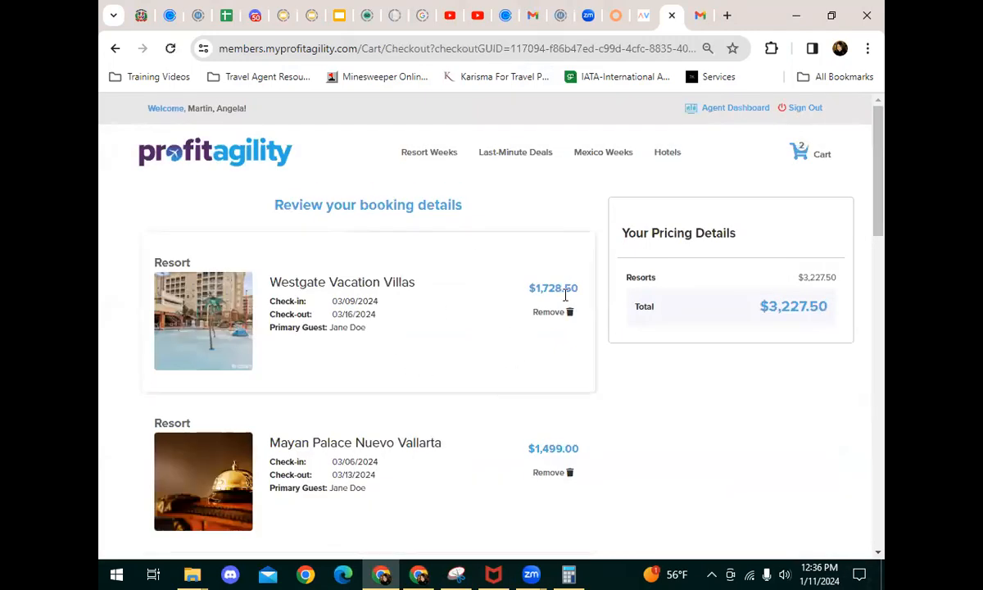
# Remove the Mayan Palace Nuevo Vallarta stay from the checkout, keeping only Westgate Vacation Villas.
pyautogui.scroll(-2, 491, 357)
pyautogui.click(546, 326)
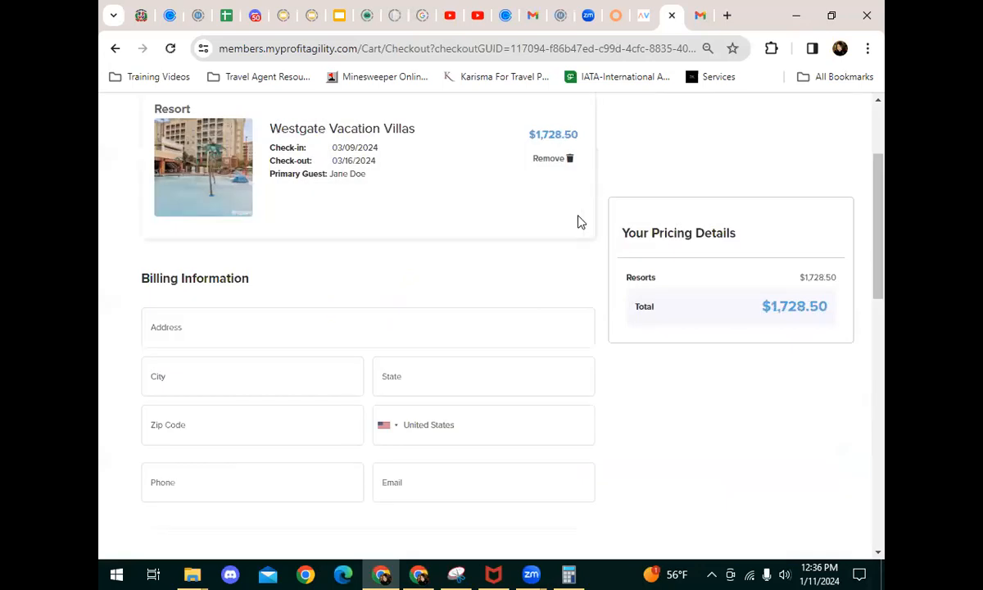
pyautogui.scroll(2, 565, 262)
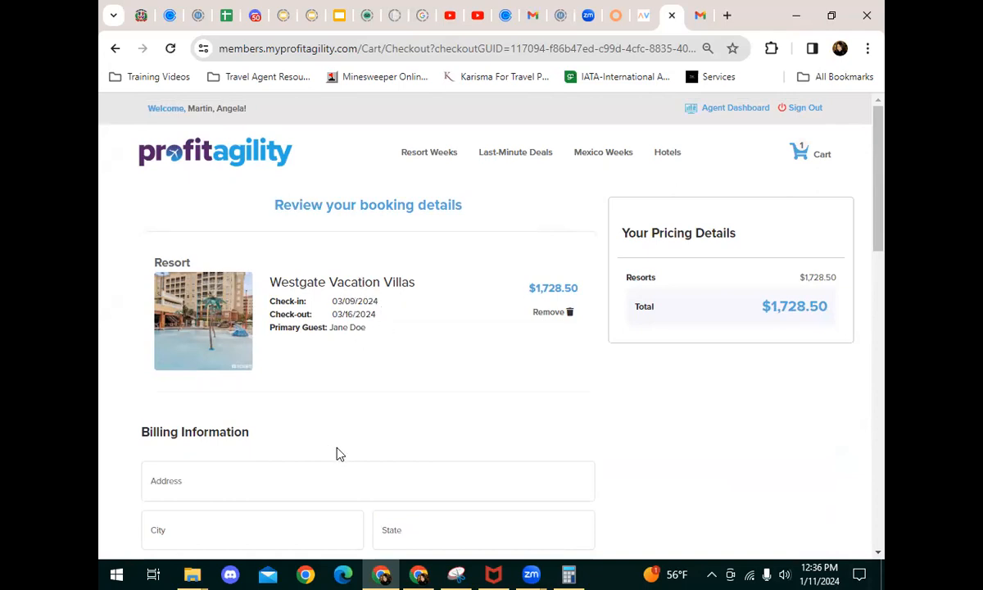
# Review the Billing Information and Payment Method sections of the checkout and tick the terms acknowledgment for completing the booking.
pyautogui.scroll(-3, 229, 284)
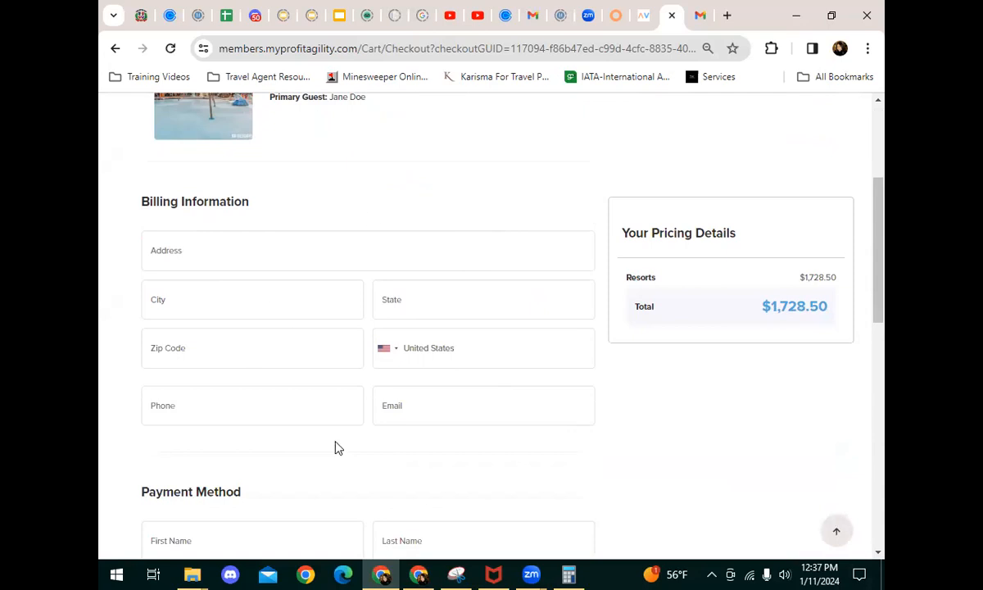
pyautogui.scroll(-1, 334, 448)
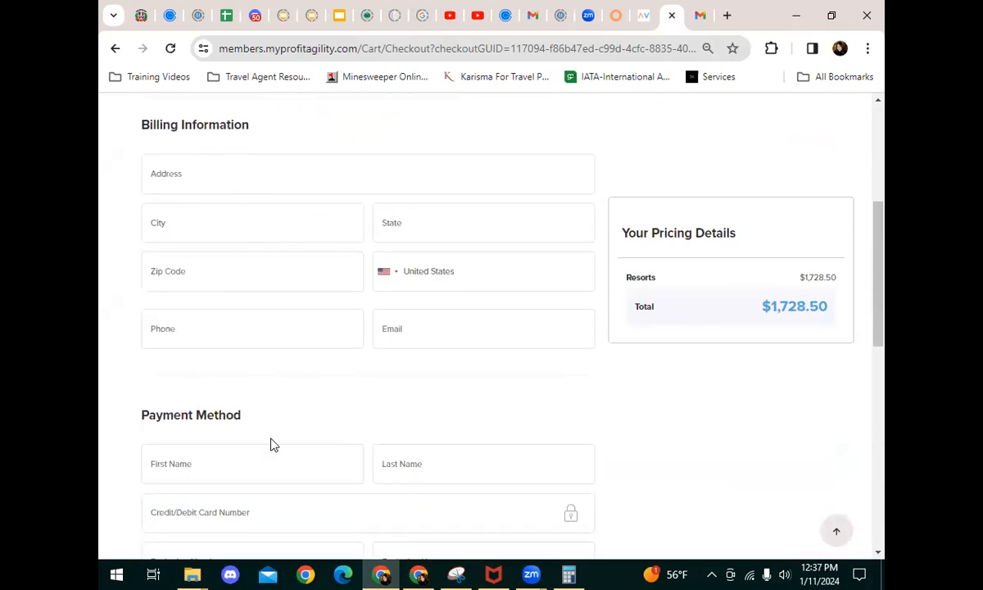
pyautogui.scroll(-2, 273, 444)
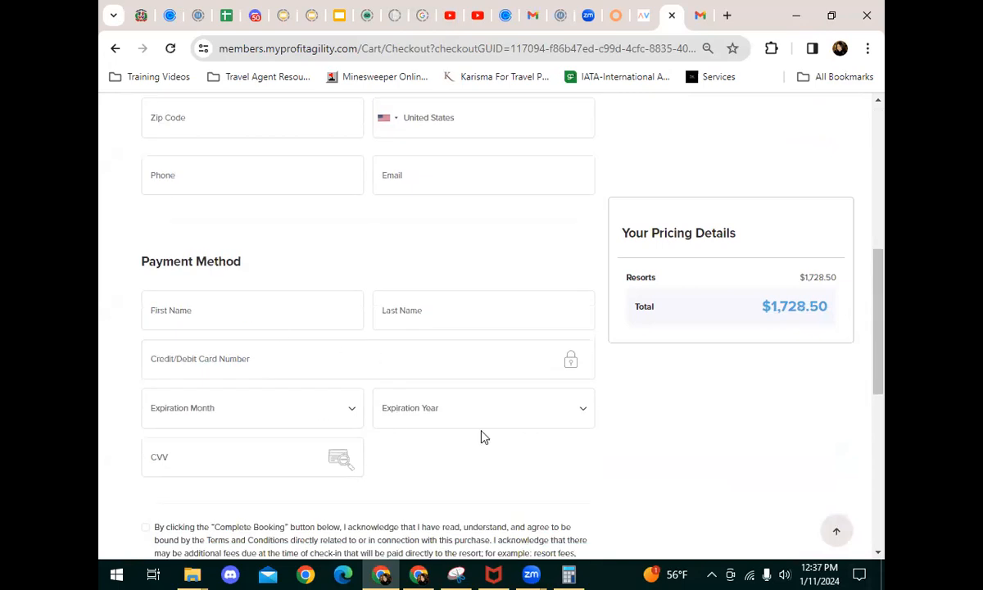
pyautogui.scroll(-2, 483, 437)
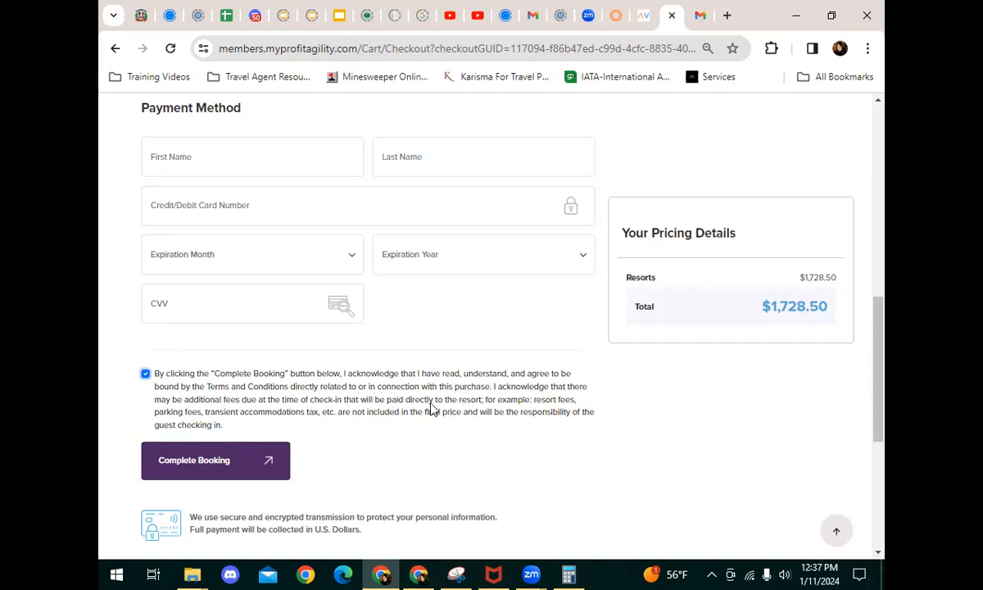
pyautogui.scroll(2, 403, 377)
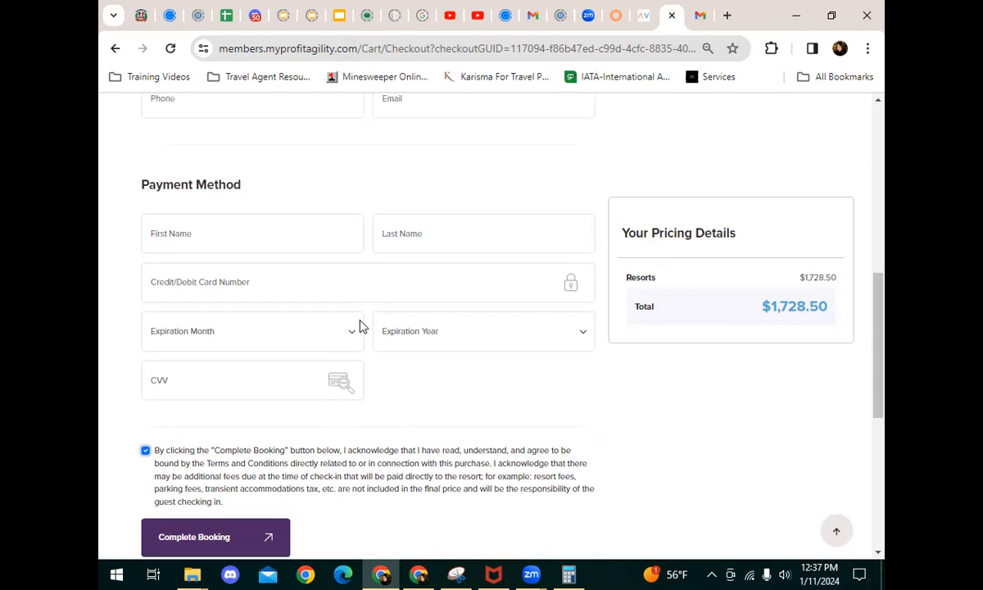
pyautogui.scroll(6, 513, 323)
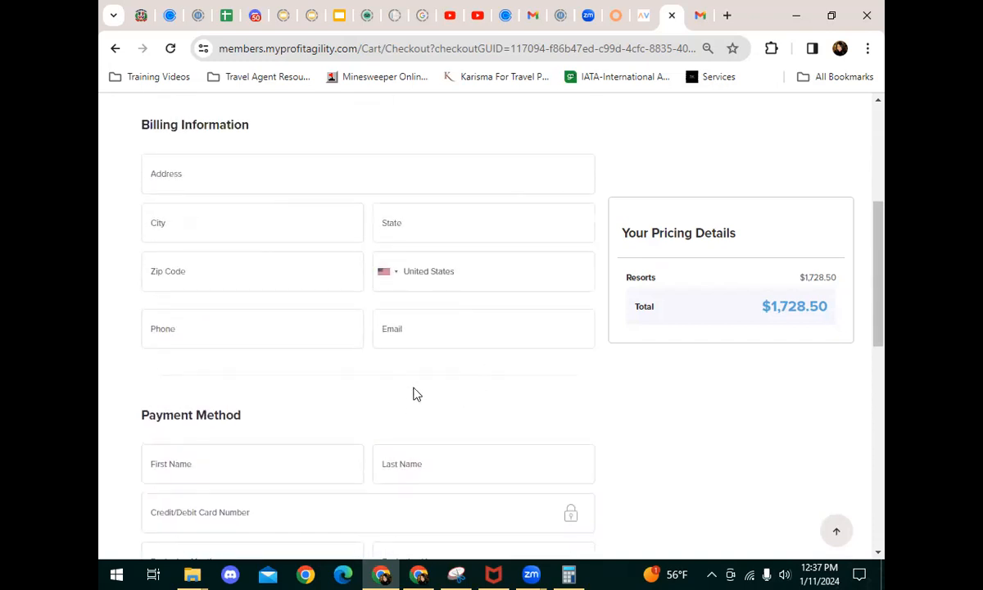
pyautogui.scroll(-6, 413, 393)
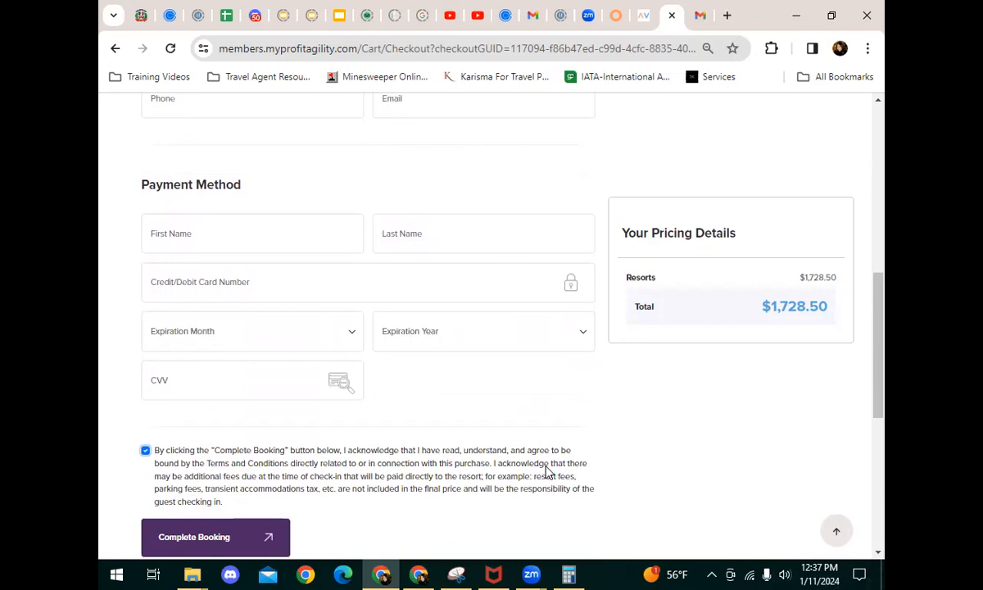
# Remove the Westgate Vacation Villas stay from the checkout and return to the portal's home page.
pyautogui.scroll(14, 547, 473)
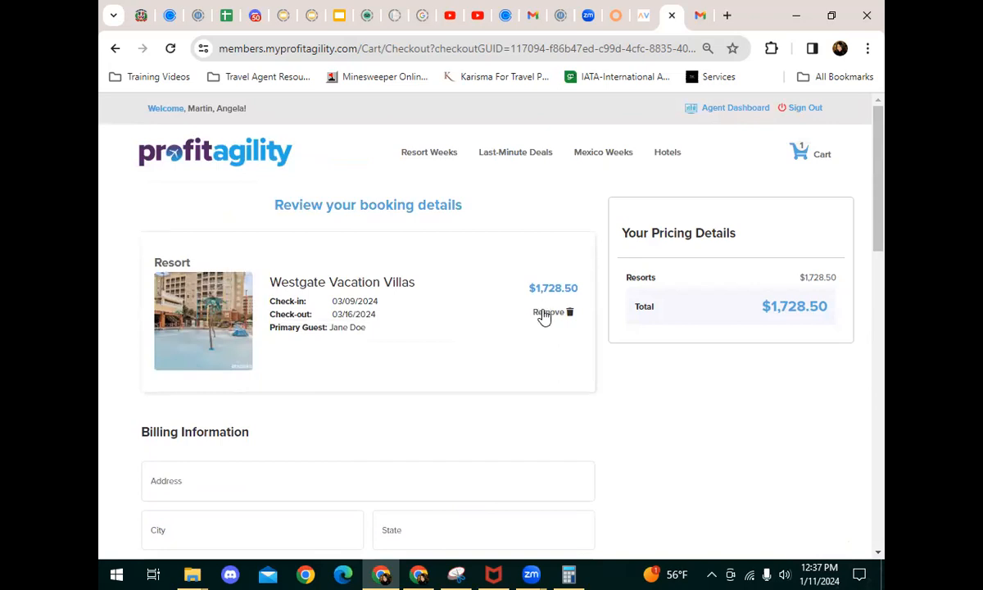
pyautogui.click(543, 315)
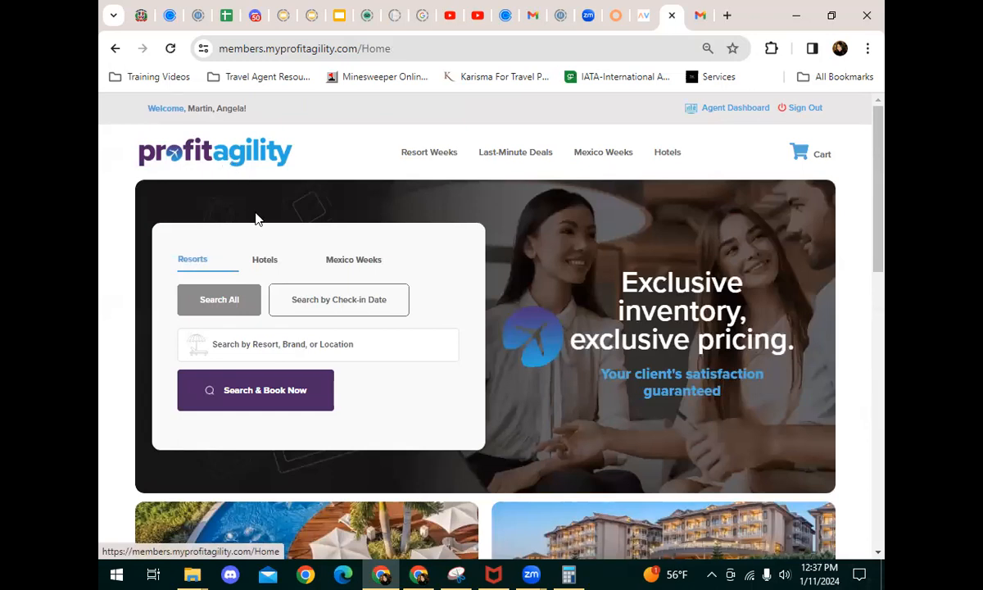
# Search all resorts for Atlanta using the suggested details match and examine the property found.
pyautogui.click(332, 344)
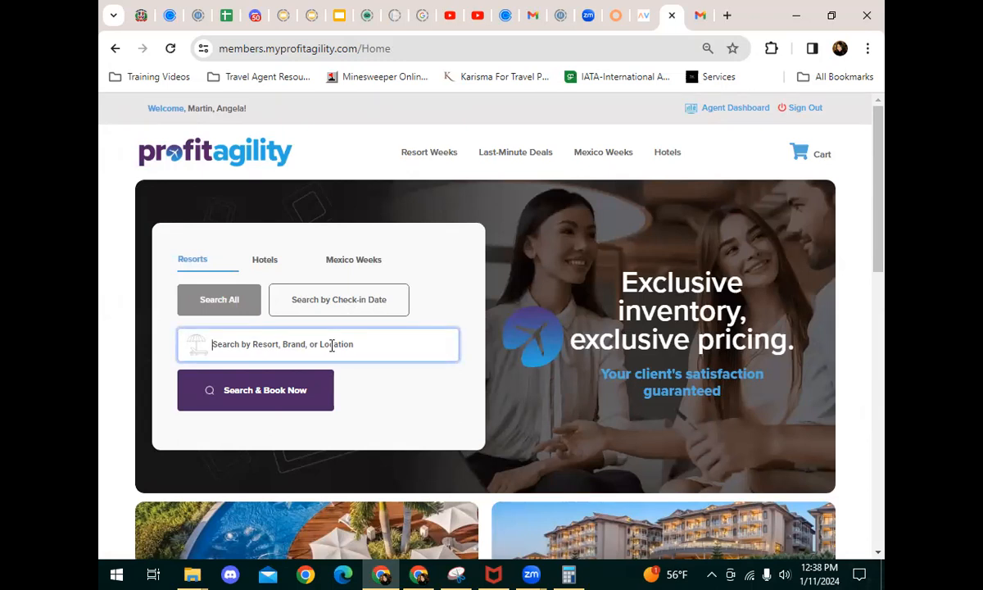
pyautogui.write('Atlanta')
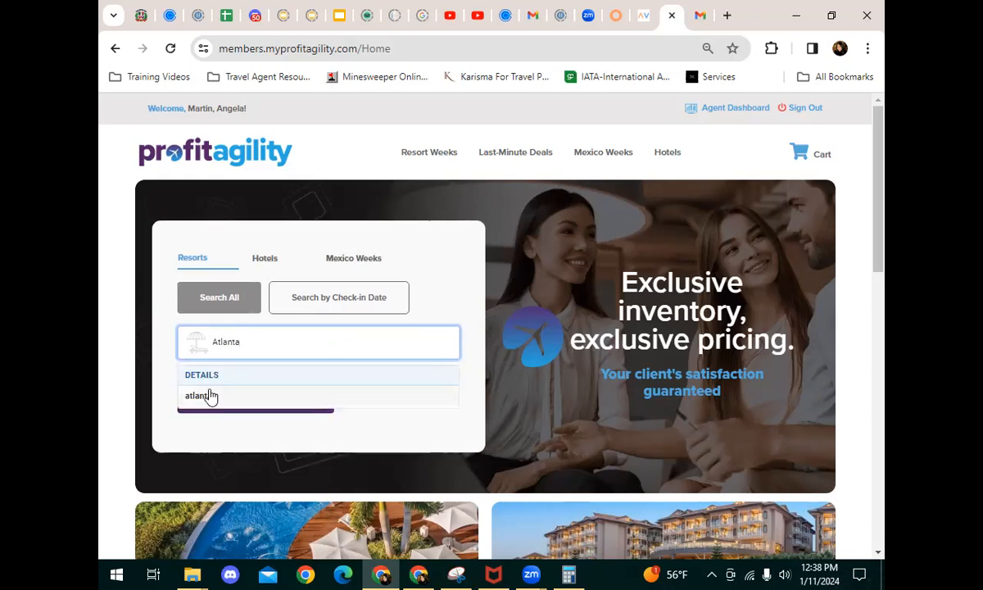
pyautogui.click(205, 400)
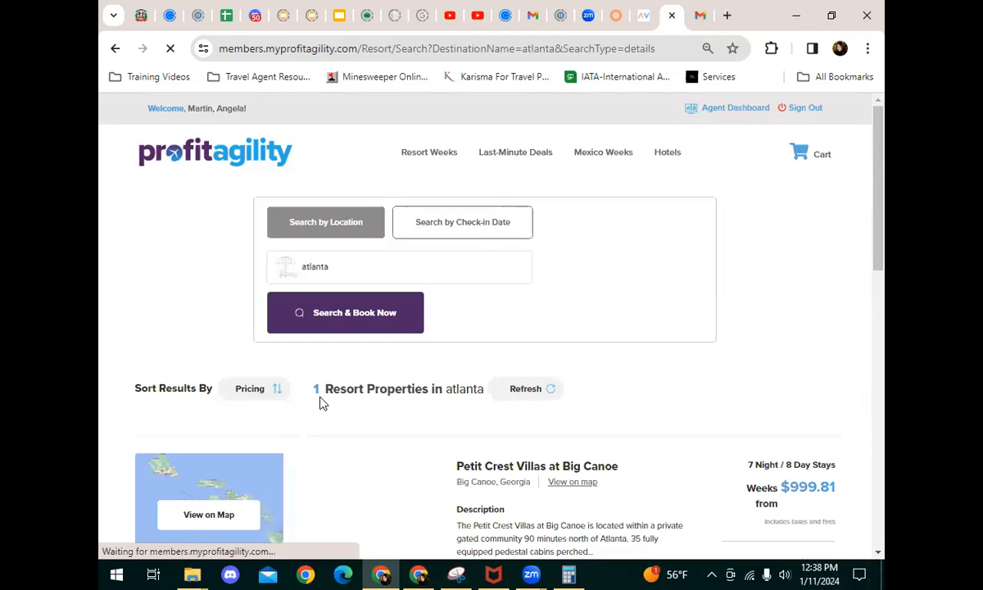
pyautogui.scroll(-2, 699, 410)
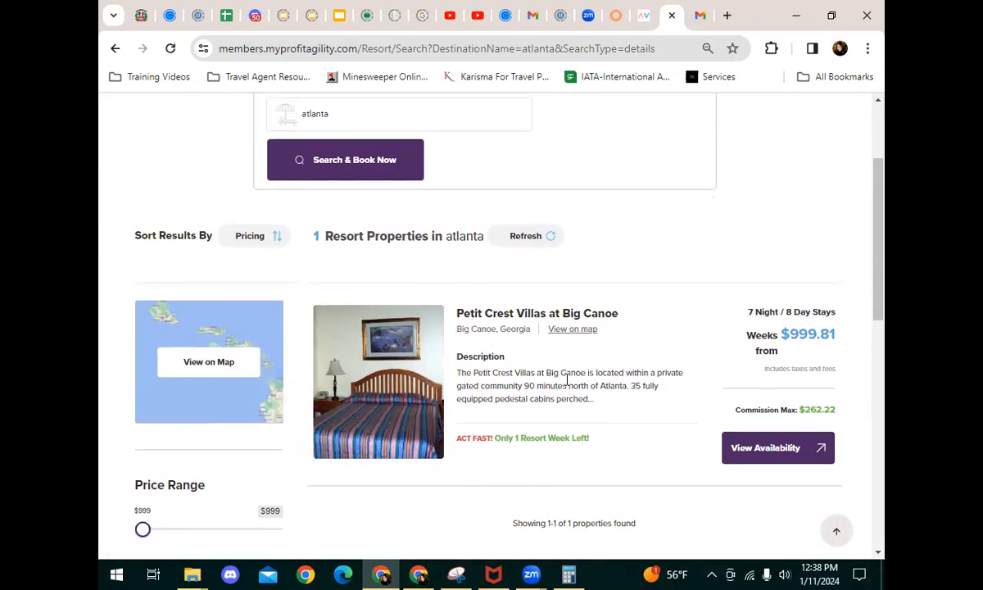
# Check the location search for destination suggestions matching "los angeles" and the airport code "LAX".
pyautogui.scroll(2, 318, 347)
pyautogui.click(287, 270)
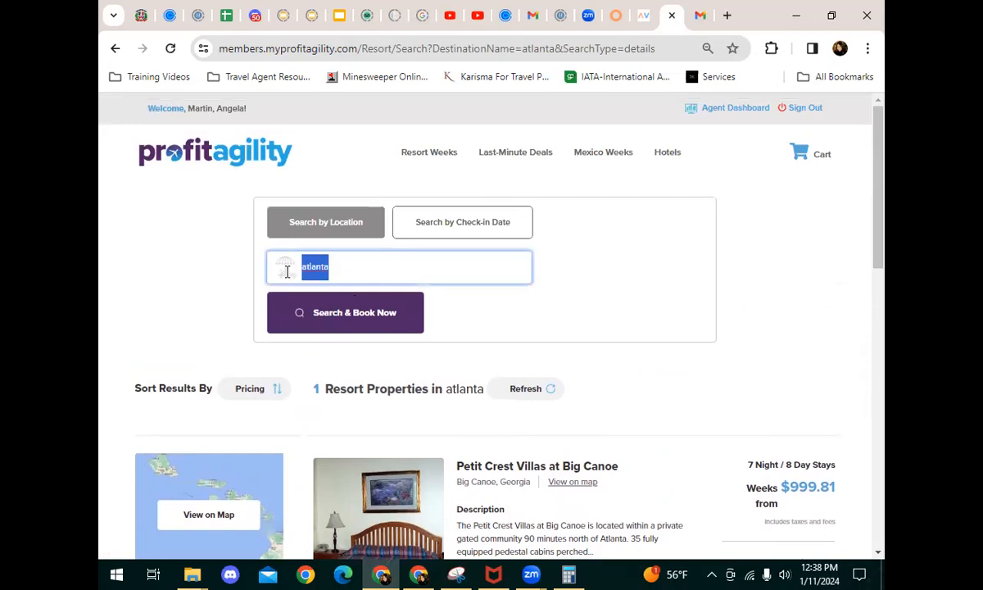
pyautogui.press('BackSpace')
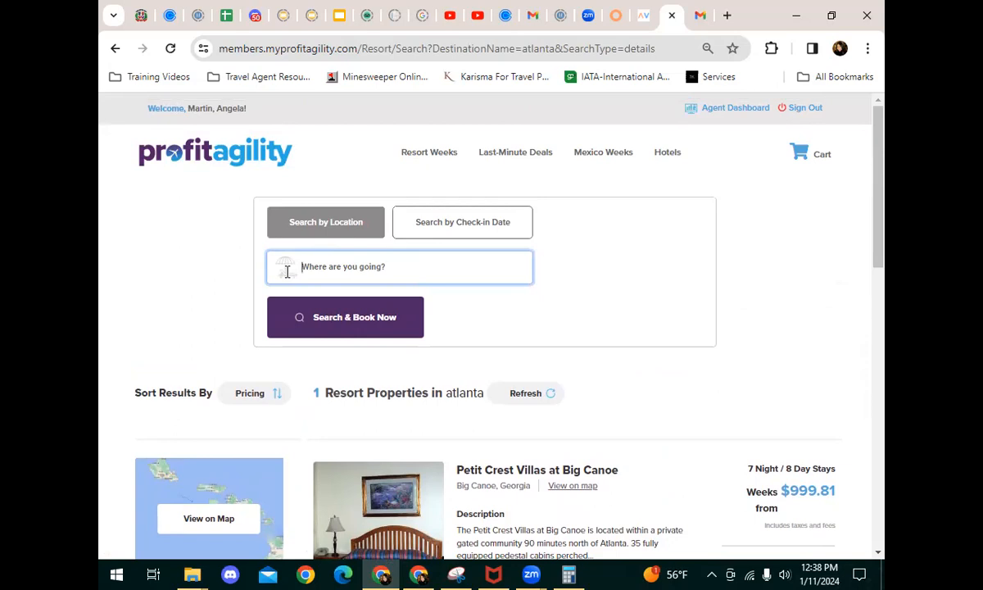
pyautogui.write('l')
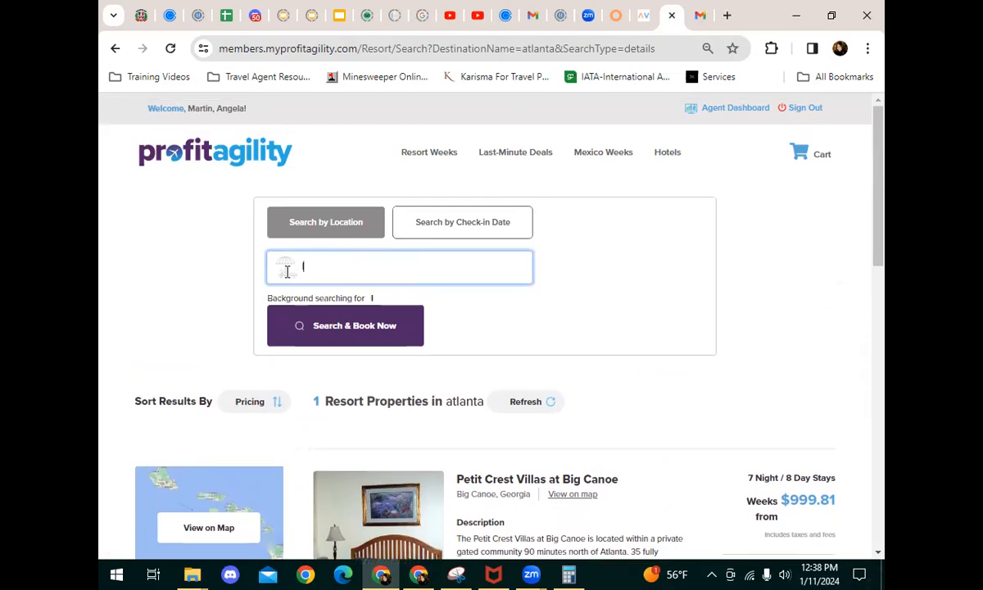
pyautogui.write('os angeles')
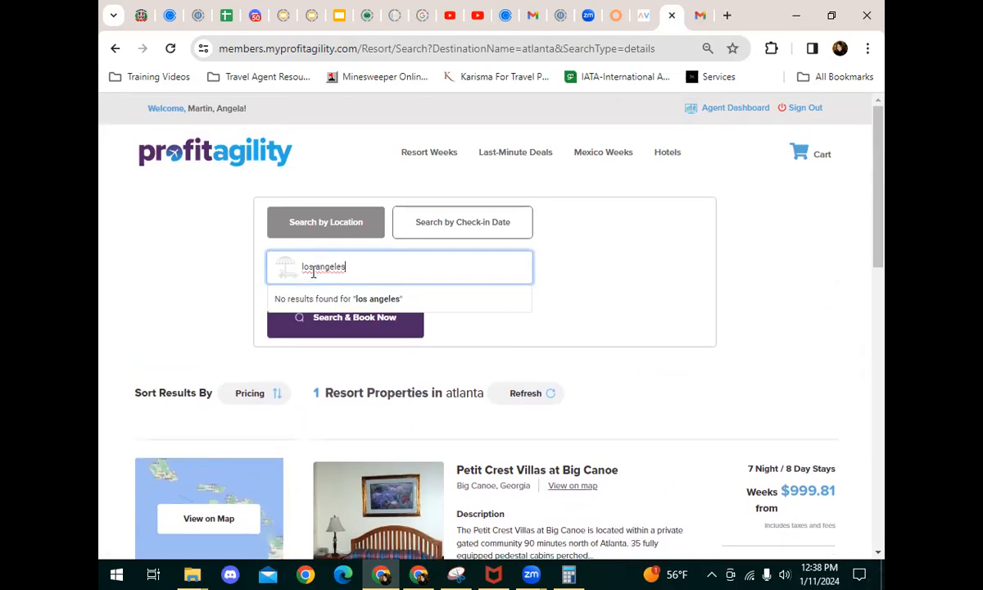
pyautogui.moveTo(350, 267); pyautogui.dragTo(302, 276)
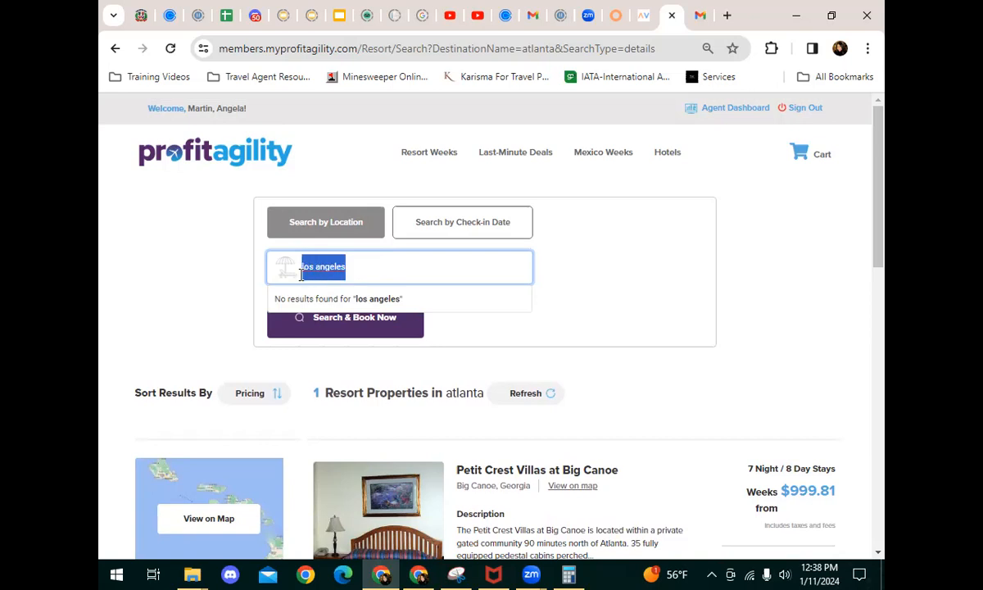
pyautogui.write('LAX')
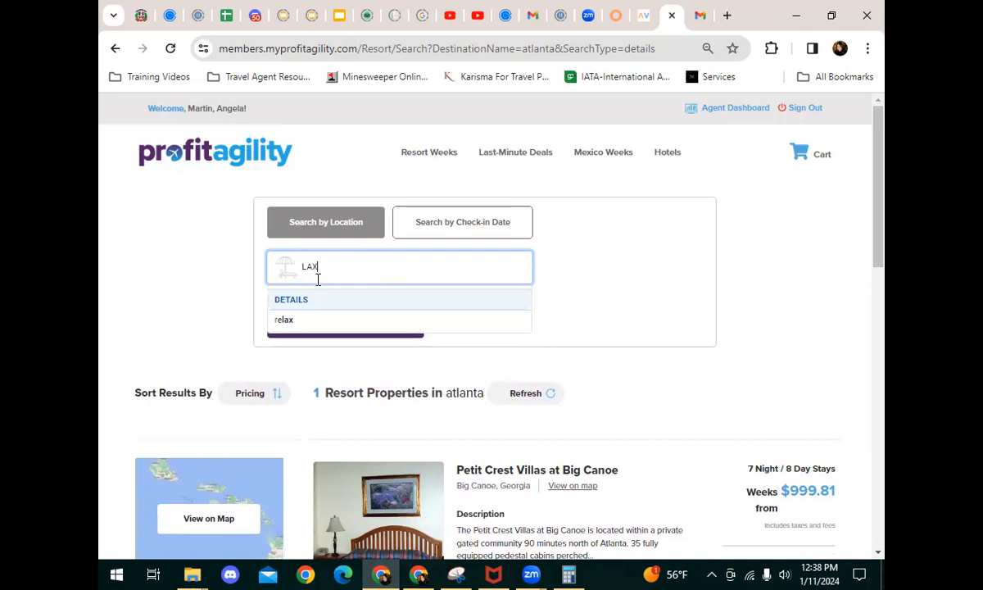
# Search for resort properties in the city of Orlando.
pyautogui.moveTo(320, 268); pyautogui.dragTo(278, 273)
pyautogui.write('Orlando')
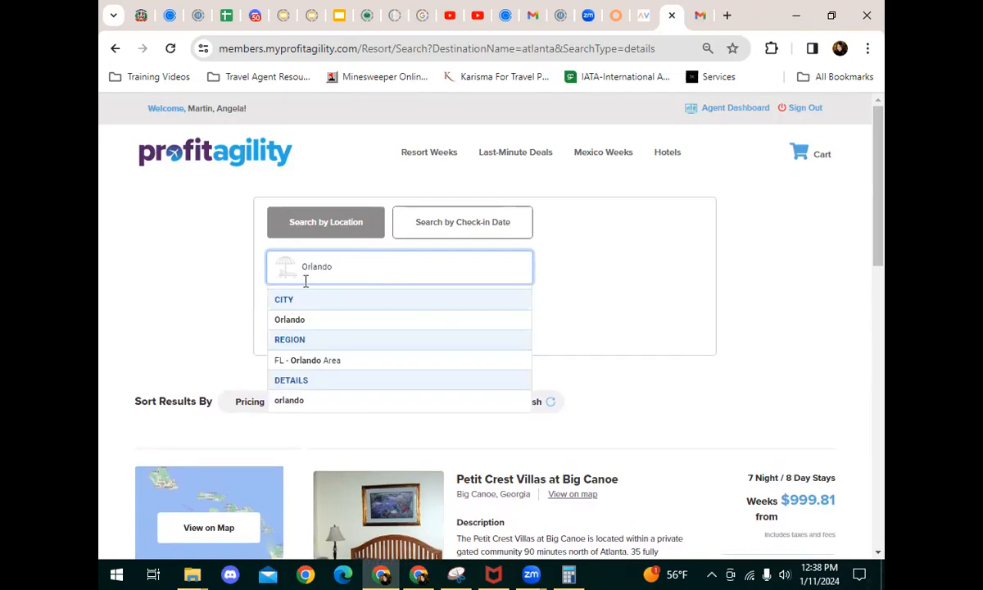
pyautogui.click(322, 320)
pyautogui.click(362, 316)
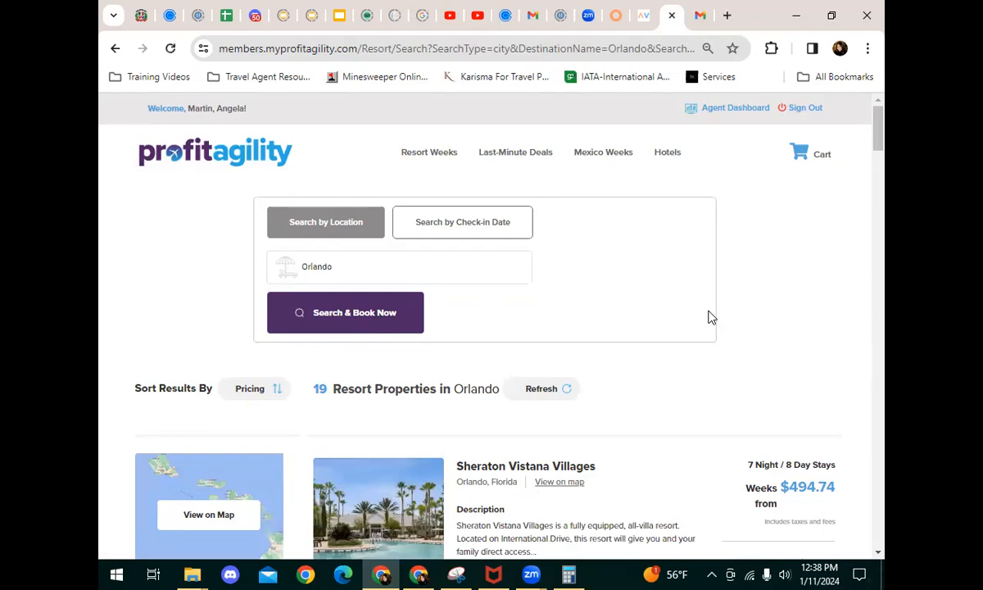
# Compare the weekly prices and maximum commissions of the Orlando resorts, starting with Sheraton Vistana Villages.
pyautogui.scroll(-1, 621, 410)
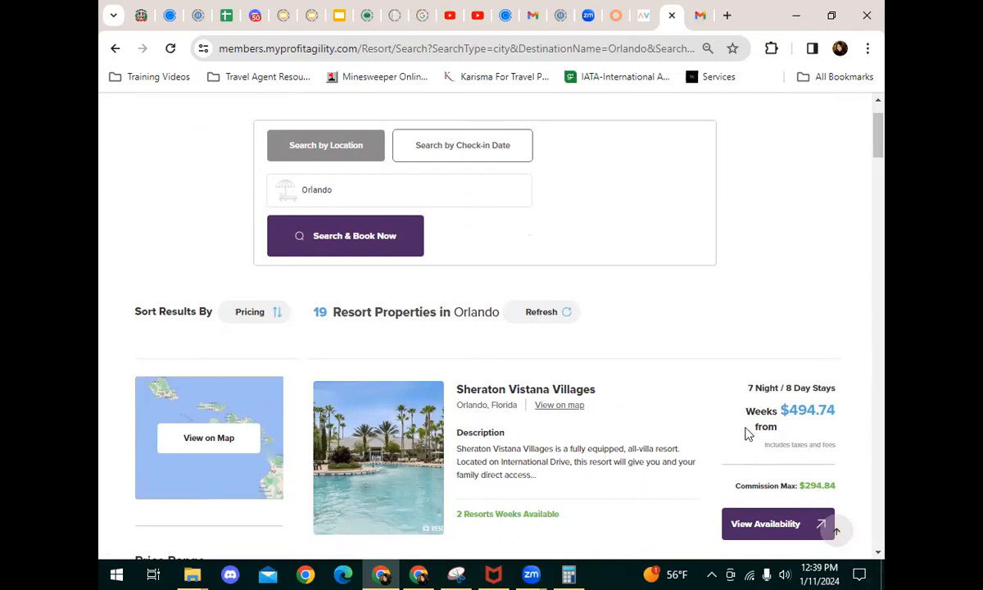
pyautogui.moveTo(840, 493); pyautogui.dragTo(800, 491)
pyautogui.scroll(-2, 622, 467)
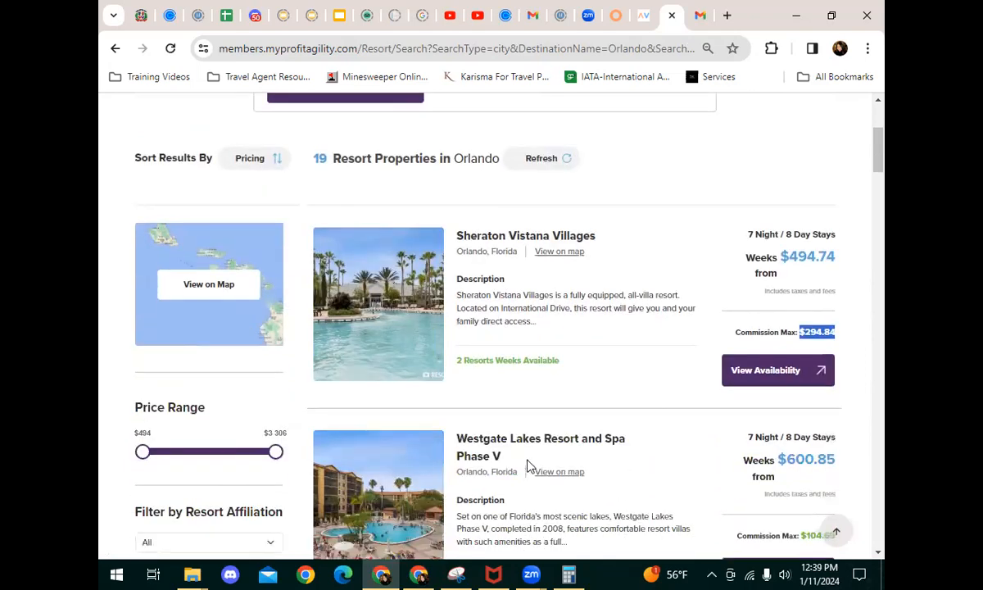
pyautogui.scroll(-2, 635, 373)
pyautogui.scroll(-5, 647, 385)
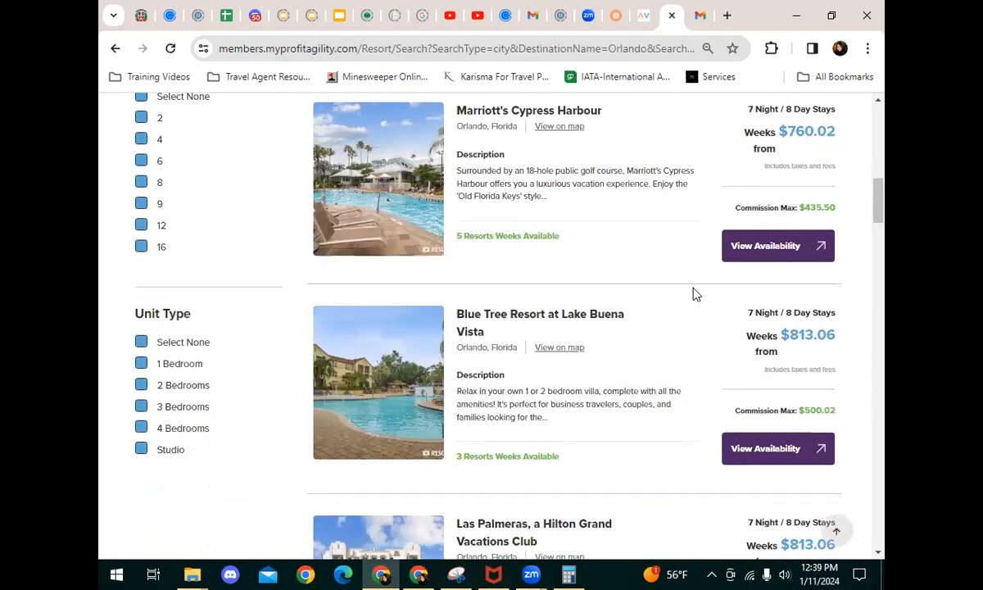
pyautogui.scroll(-3, 702, 340)
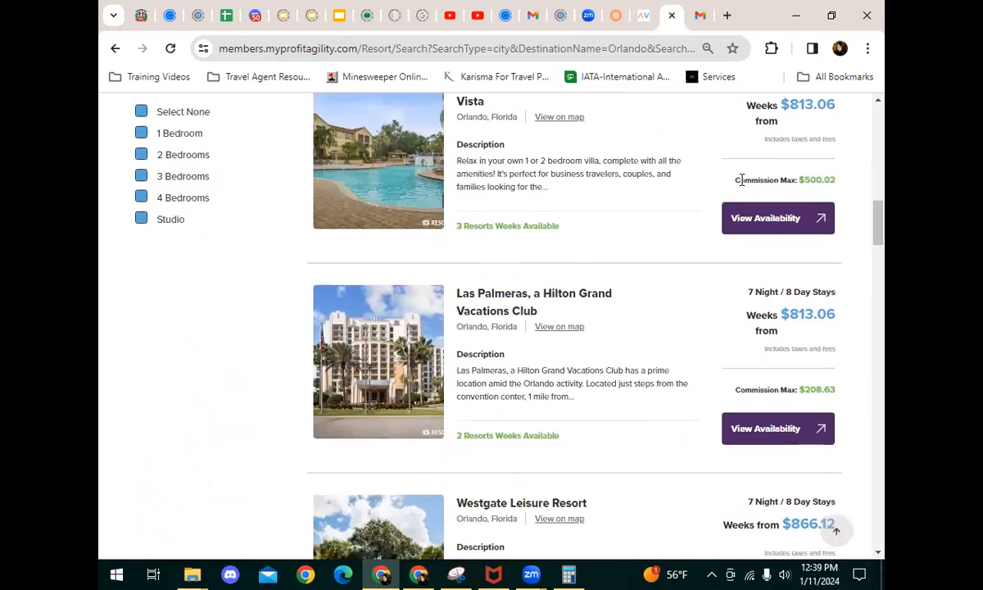
pyautogui.scroll(1, 703, 172)
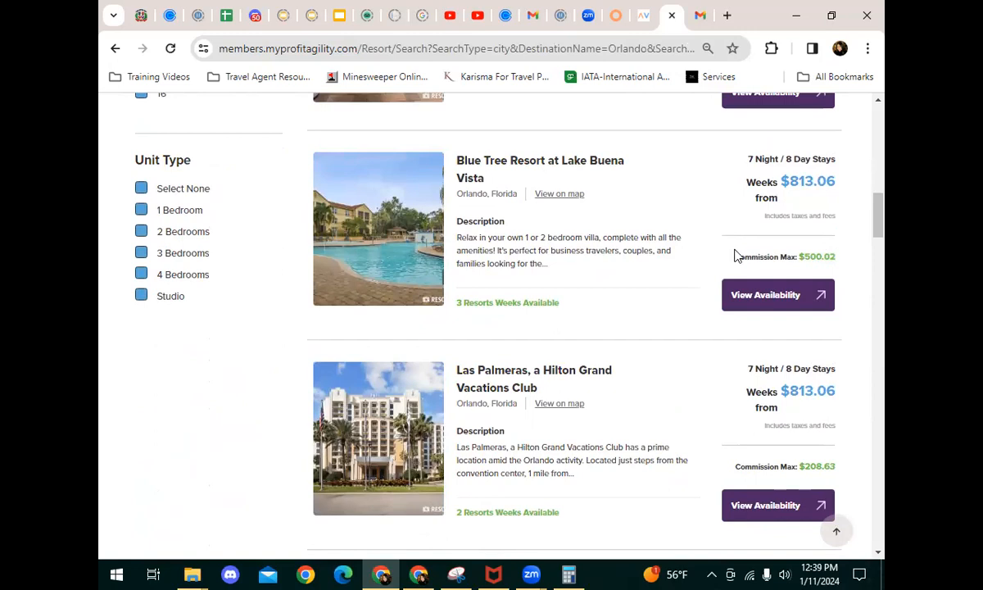
pyautogui.scroll(-4, 650, 277)
pyautogui.scroll(-8, 684, 357)
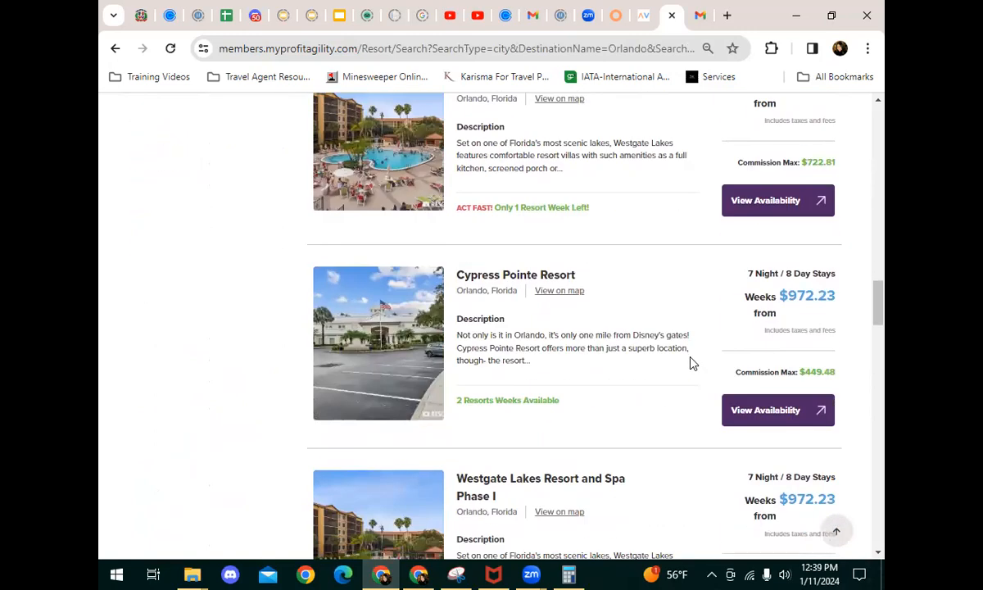
# Examine the maximum commission for Westgate Lakes Resort and Spa Phase II and compare it with the neighbouring listings.
pyautogui.scroll(1, 780, 234)
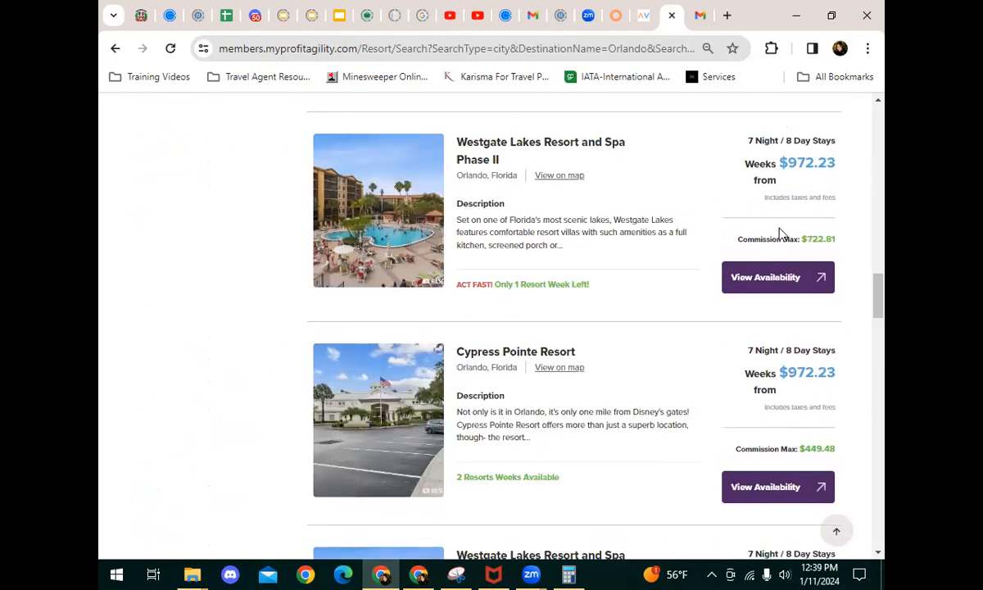
pyautogui.doubleClick(829, 240)
pyautogui.scroll(-3, 659, 244)
pyautogui.scroll(-2, 655, 271)
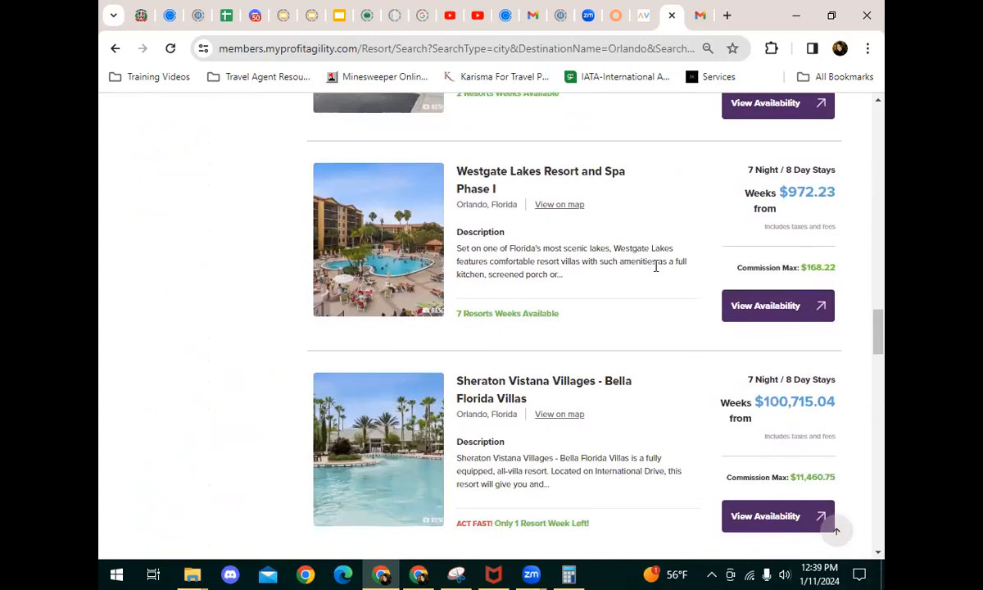
pyautogui.scroll(3, 656, 266)
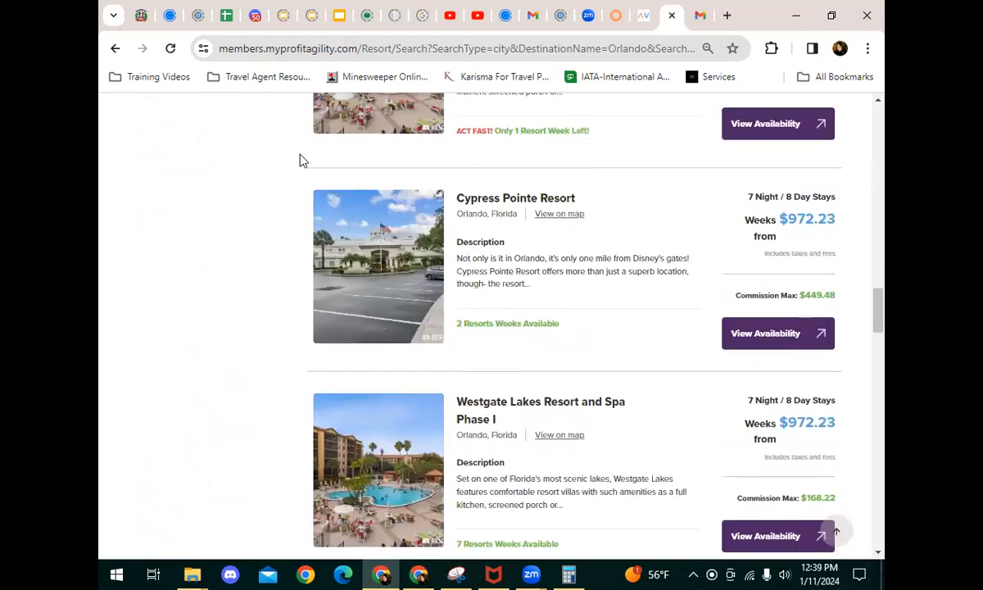
pyautogui.scroll(2, 593, 272)
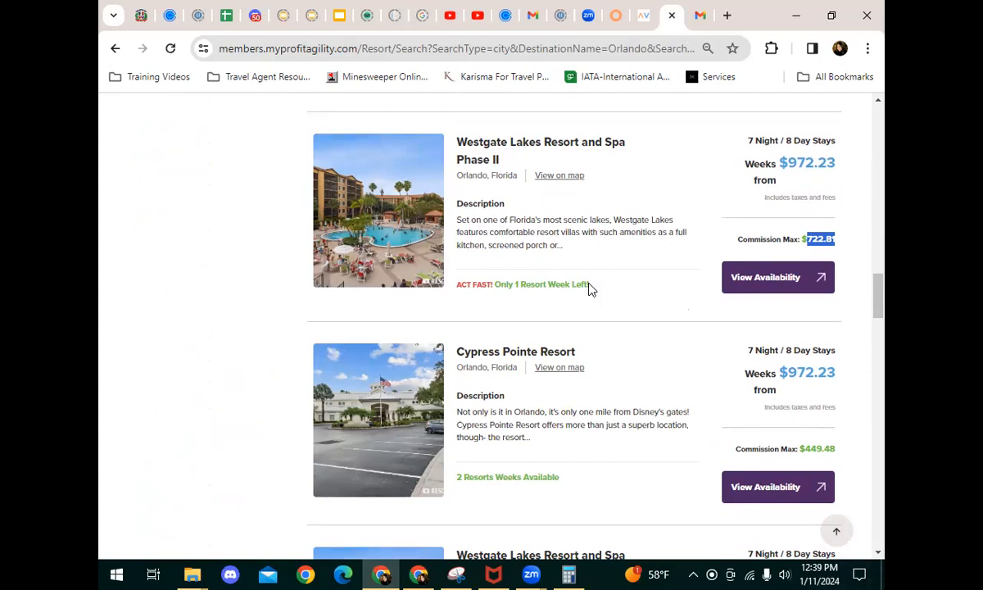
# Copy the resort name Westgate Lakes Resort and Spa Phase II and search for it on Google in a new tab.
pyautogui.moveTo(500, 160); pyautogui.dragTo(456, 141)
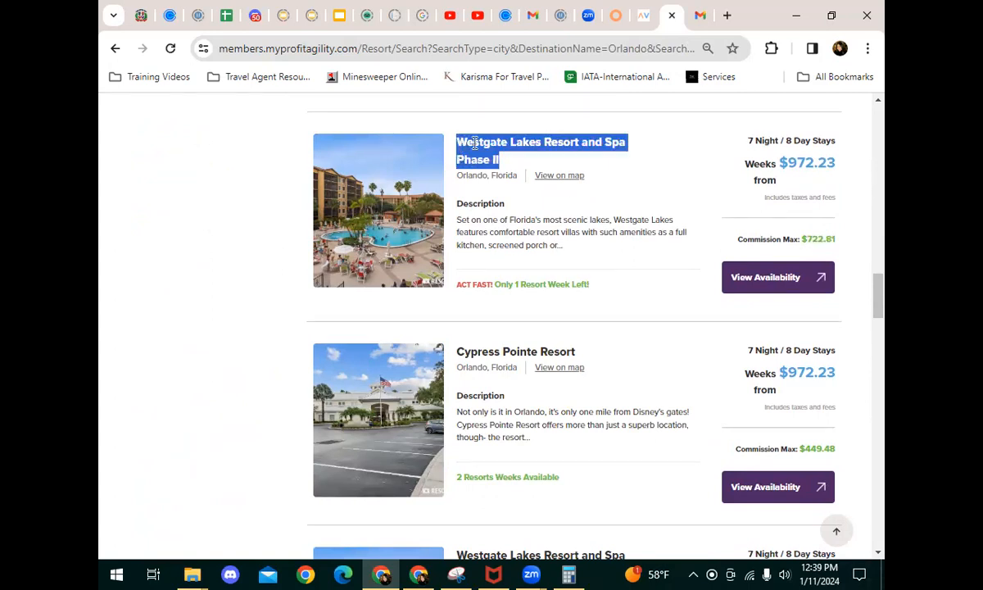
pyautogui.rightClick(475, 141)
pyautogui.click(516, 161)
pyautogui.click(727, 16)
pyautogui.write('g')
pyautogui.press('Return')
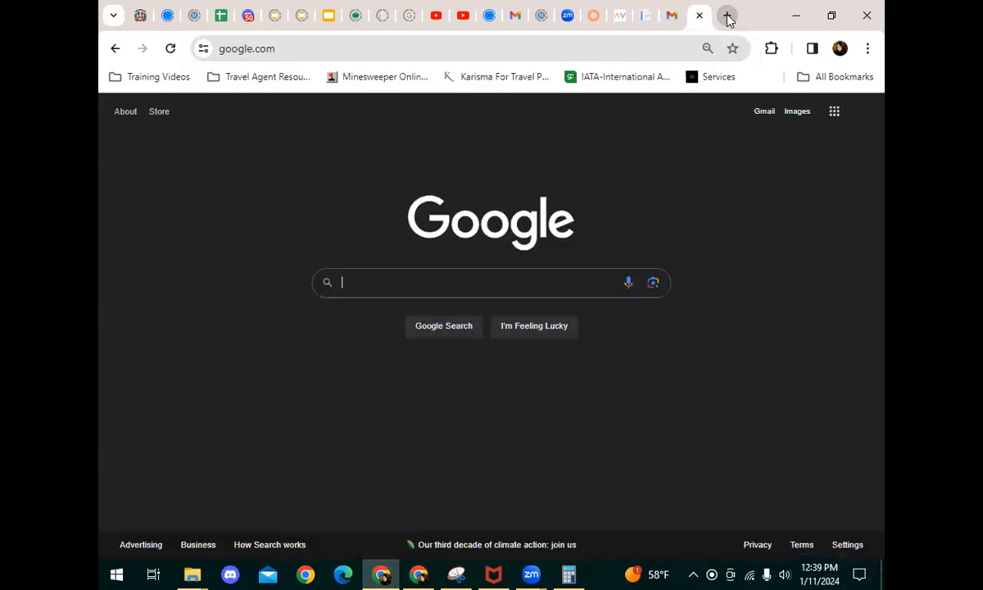
pyautogui.hotkey('ctrl', 'v')
pyautogui.press('Return')
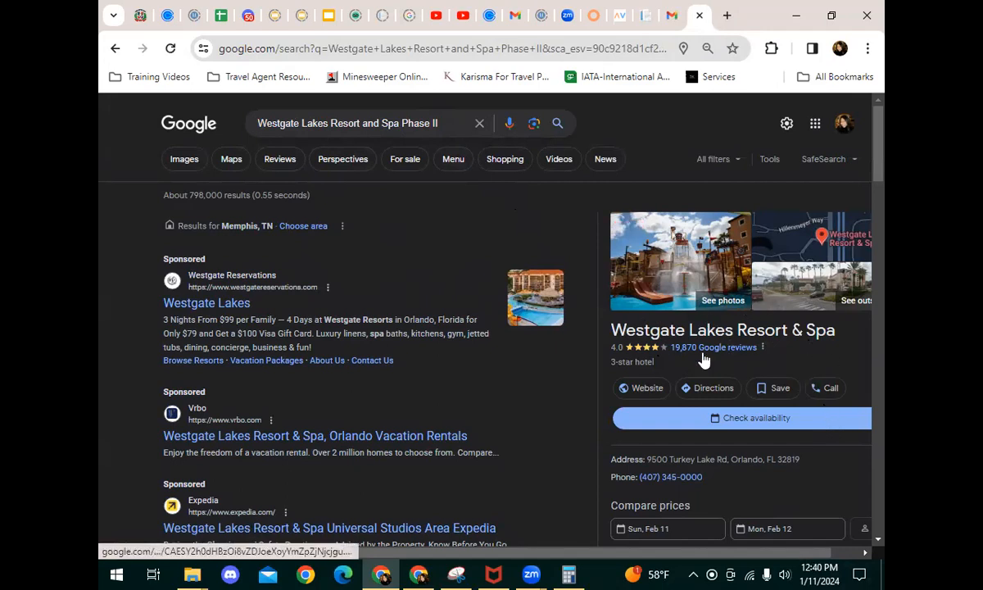
# Check the resort's Google rating and search results, and open the Tripadvisor page for Westgate Lakes Resort and Spa.
pyautogui.scroll(-1, 712, 396)
pyautogui.scroll(-2, 667, 308)
pyautogui.scroll(2, 637, 296)
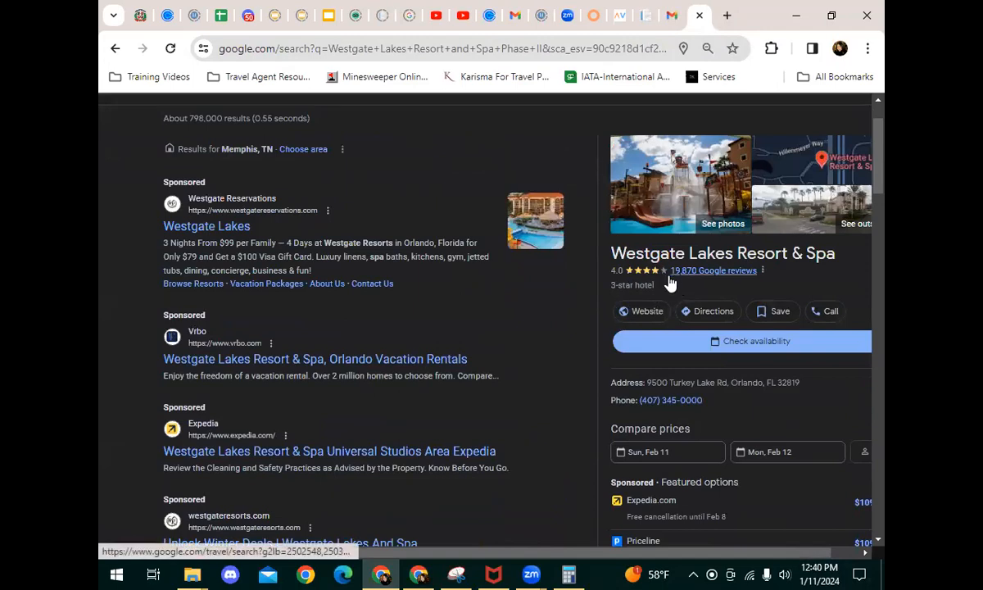
pyautogui.scroll(-8, 371, 347)
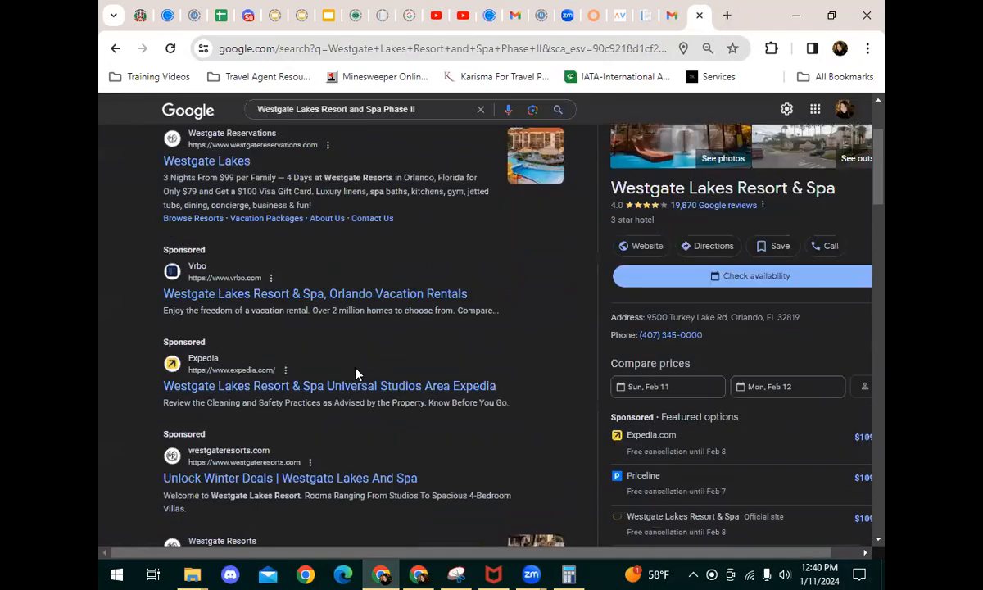
pyautogui.scroll(-5, 366, 398)
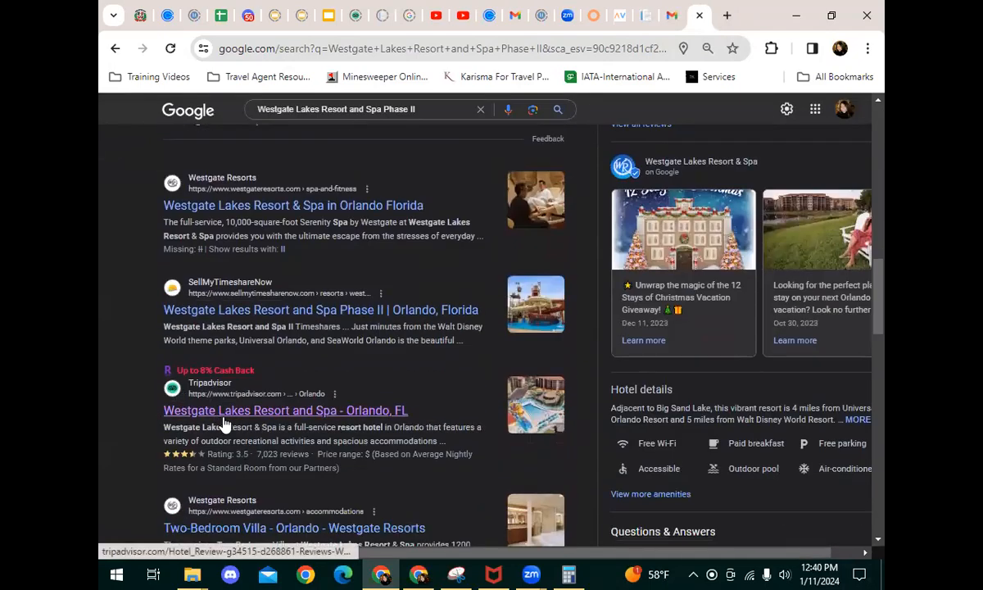
pyautogui.click(256, 413)
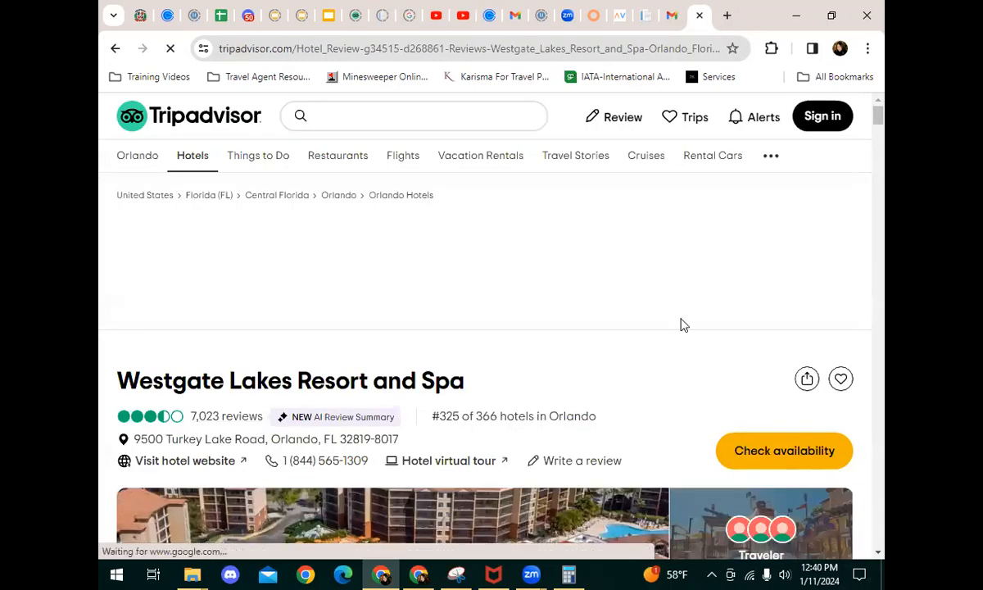
# Look over the resort's Tripadvisor photos and travel-date prices, dismissing the Google sign-in prompt.
pyautogui.scroll(-2, 571, 348)
pyautogui.scroll(-3, 533, 362)
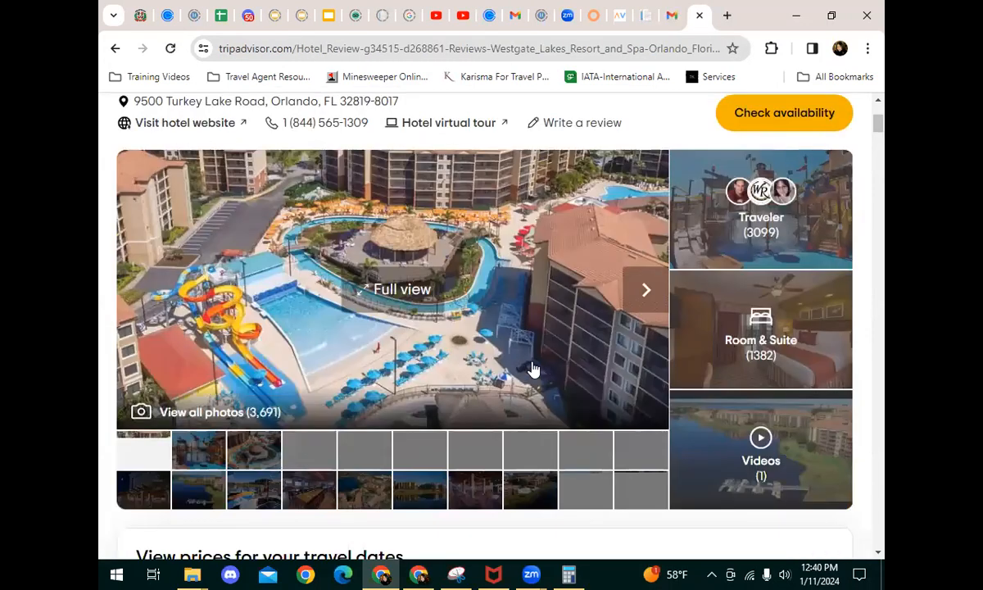
pyautogui.scroll(-1, 533, 368)
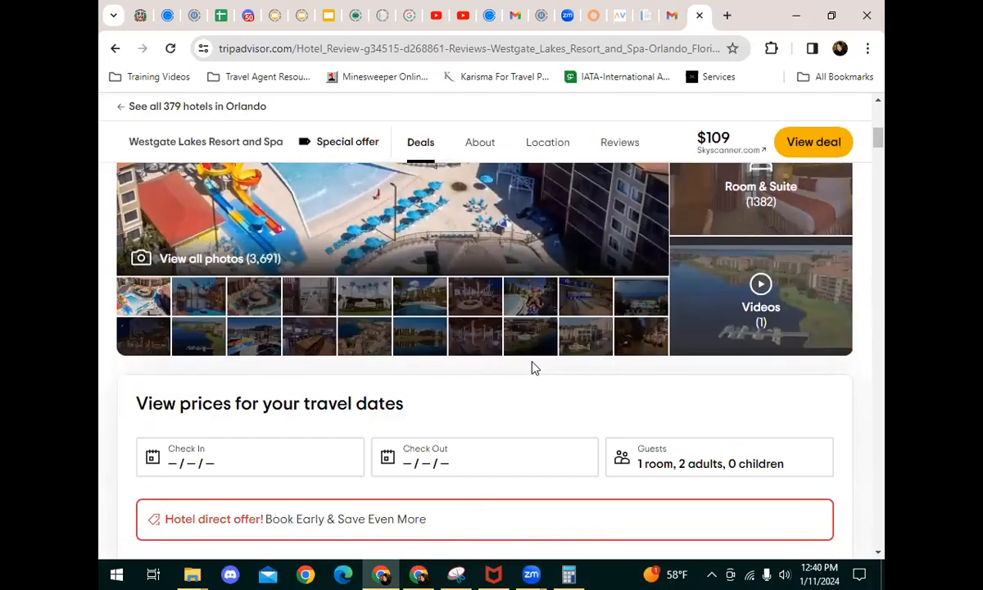
pyautogui.scroll(-3, 531, 369)
pyautogui.click(523, 364)
pyautogui.scroll(-4, 503, 394)
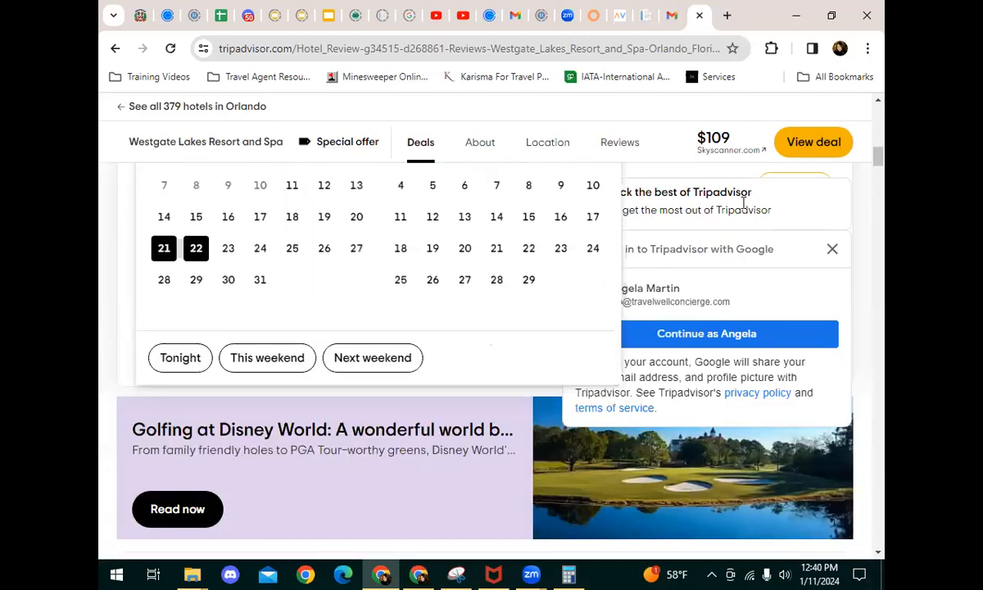
pyautogui.click(827, 250)
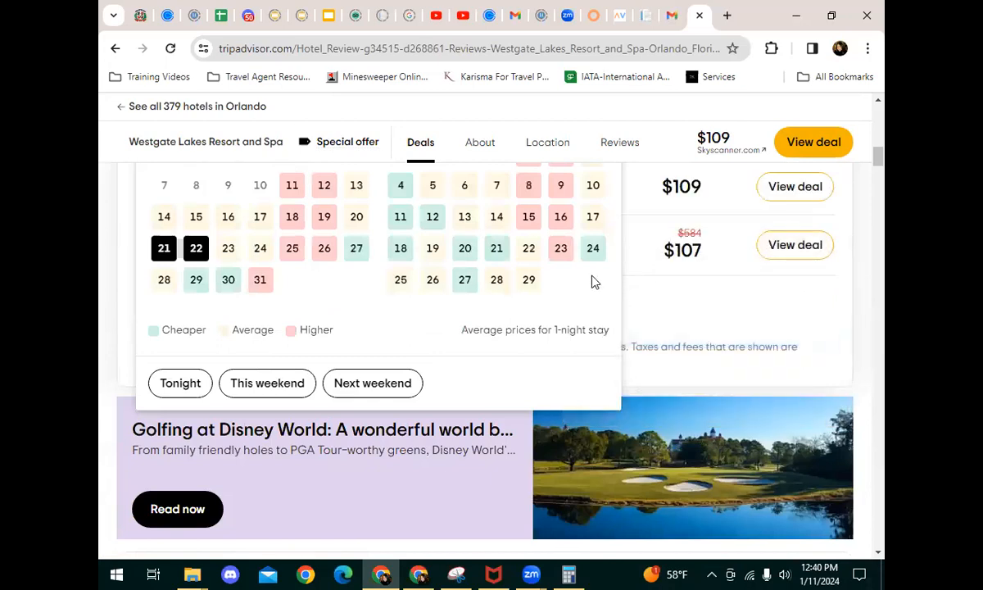
# Review the resort's Tripadvisor ratings, including service and cleanliness, along with its amenities, room features and hotel class.
pyautogui.scroll(-5, 459, 338)
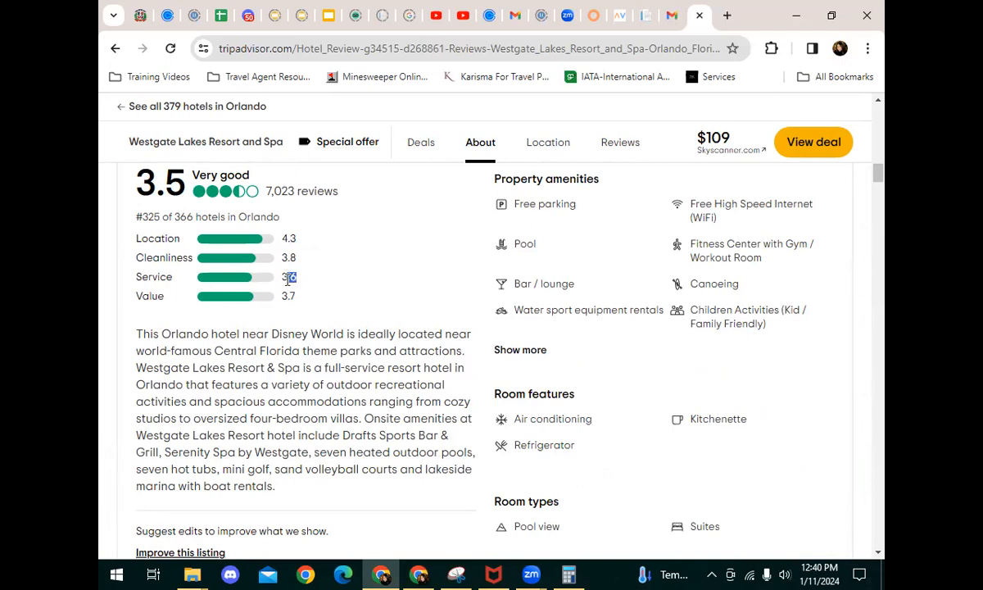
pyautogui.click(305, 256)
pyautogui.moveTo(291, 259); pyautogui.dragTo(285, 259)
pyautogui.scroll(-3, 417, 303)
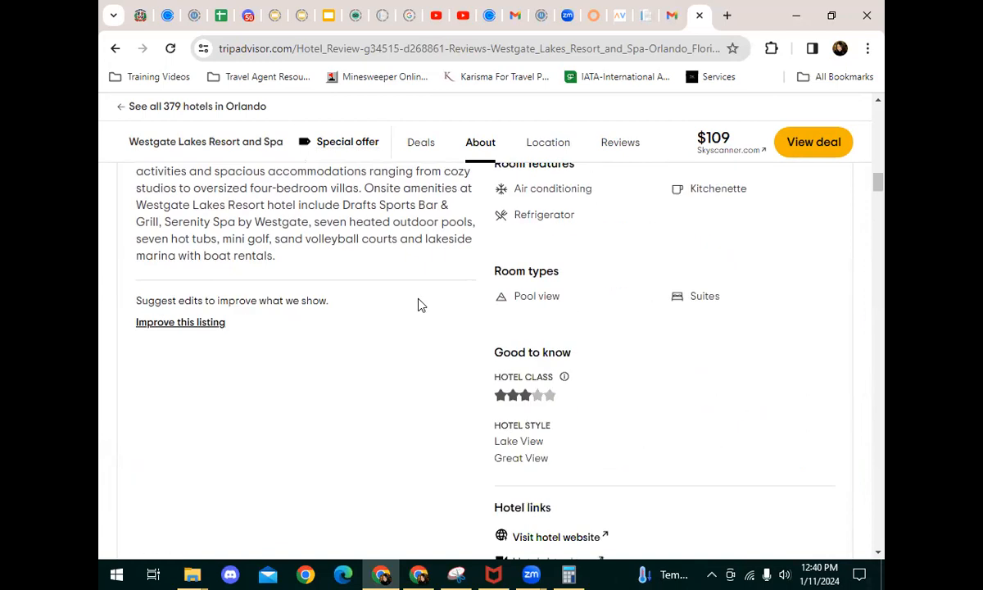
# Review the resort's Tripadvisor location section, including the map, walkability grade, airports, and nearby restaurants and attractions.
pyautogui.scroll(-10, 434, 287)
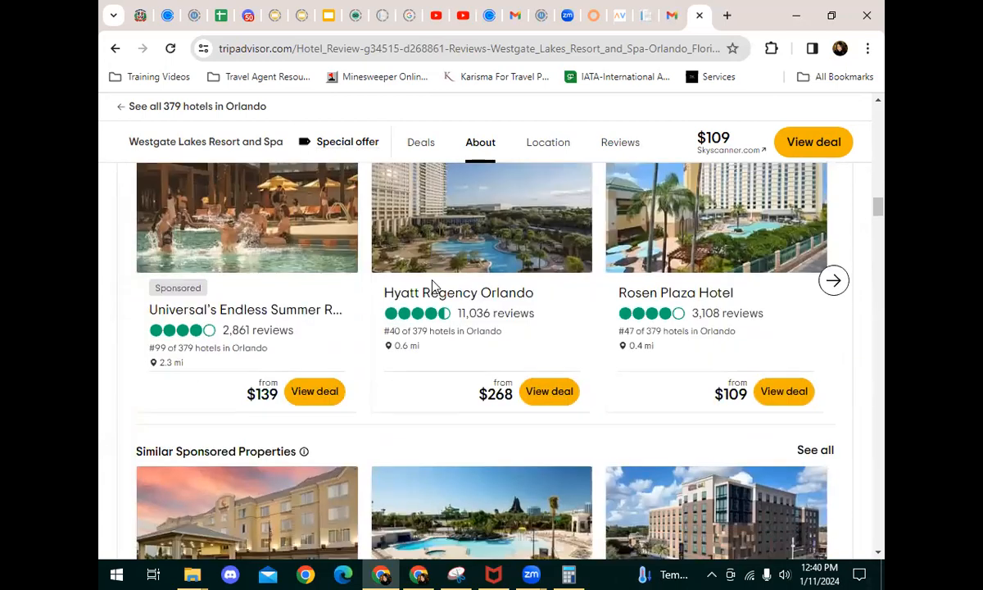
pyautogui.scroll(-7, 434, 293)
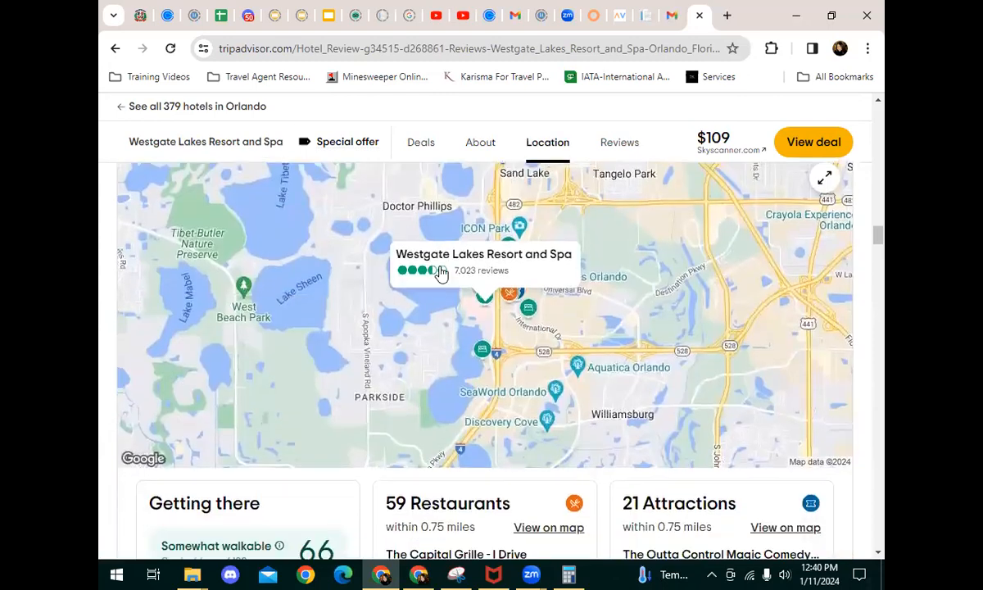
pyautogui.scroll(-2, 353, 344)
pyautogui.scroll(1, 361, 328)
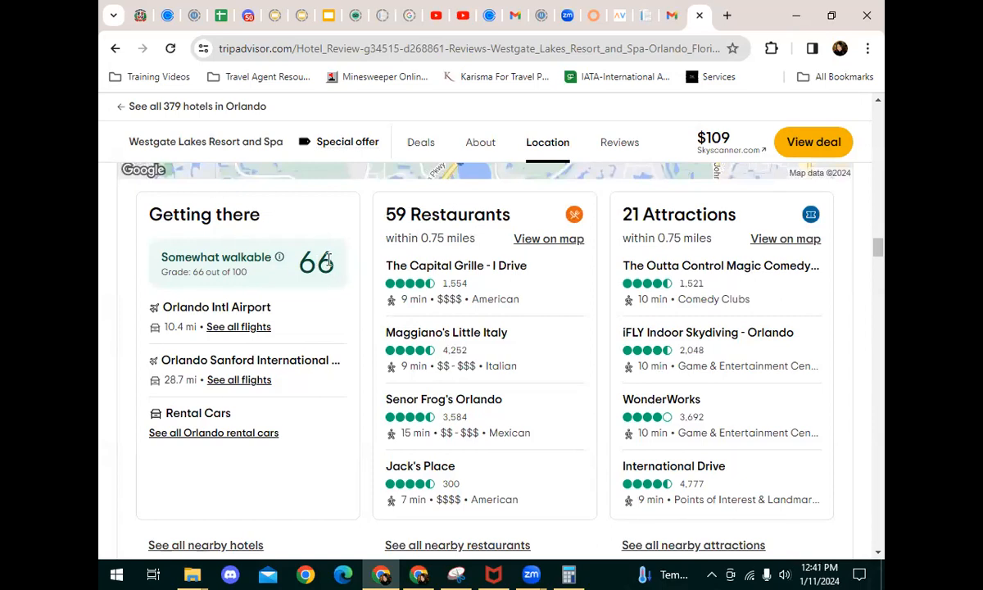
pyautogui.moveTo(327, 260); pyautogui.dragTo(304, 263)
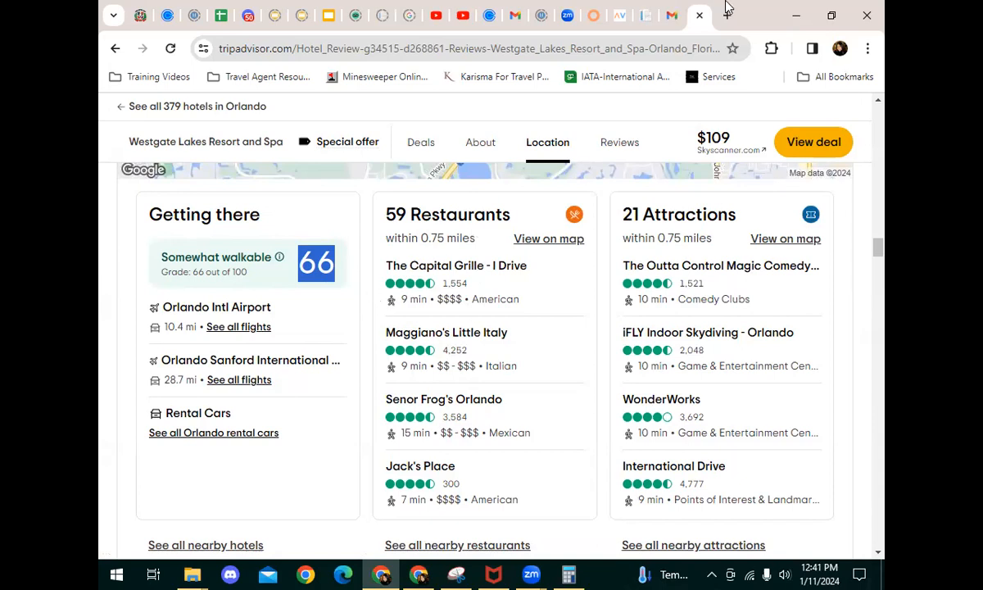
pyautogui.moveTo(644, 23)
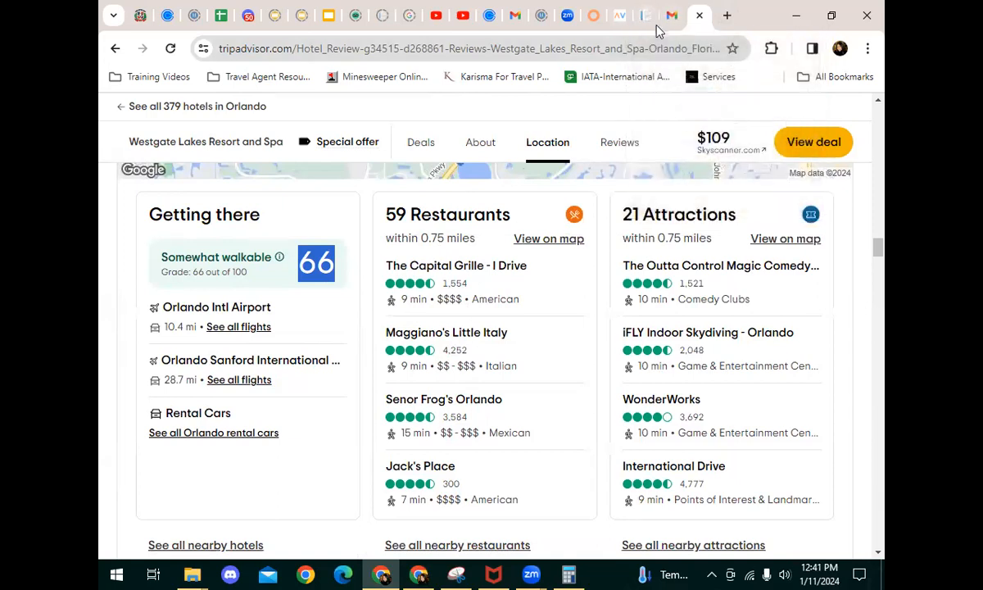
# Return to the Google results for the resort and compare its nightly prices across the listed booking sites.
pyautogui.click(117, 50)
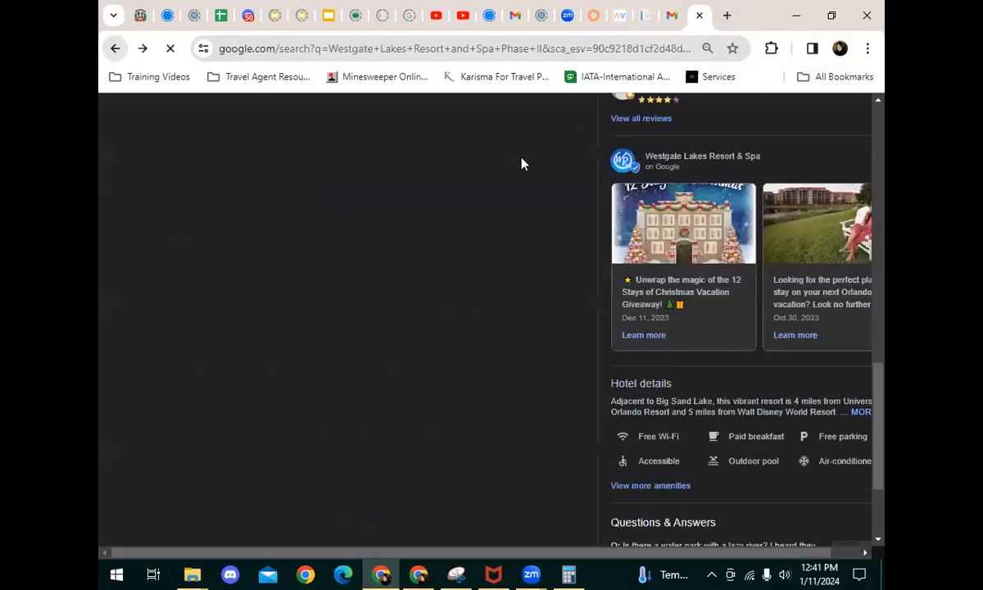
pyautogui.scroll(5, 714, 409)
pyautogui.scroll(4, 715, 415)
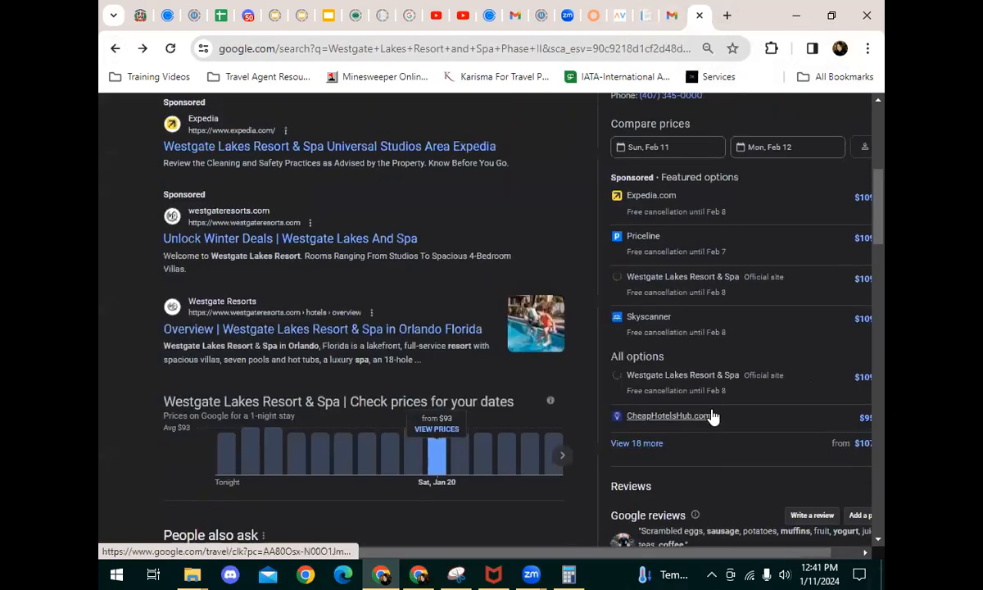
pyautogui.moveTo(692, 553); pyautogui.dragTo(720, 553)
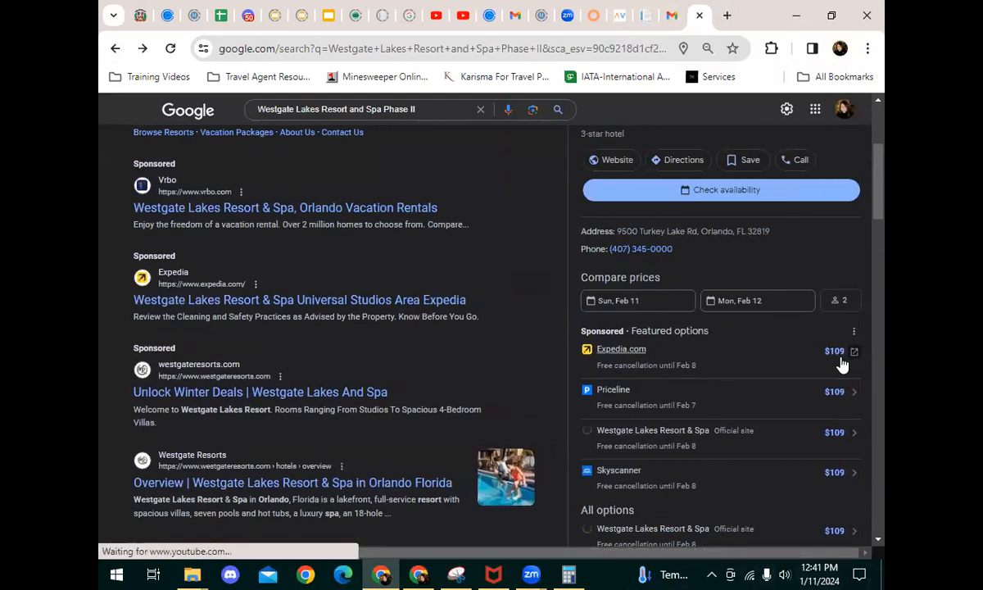
pyautogui.scroll(-1, 848, 430)
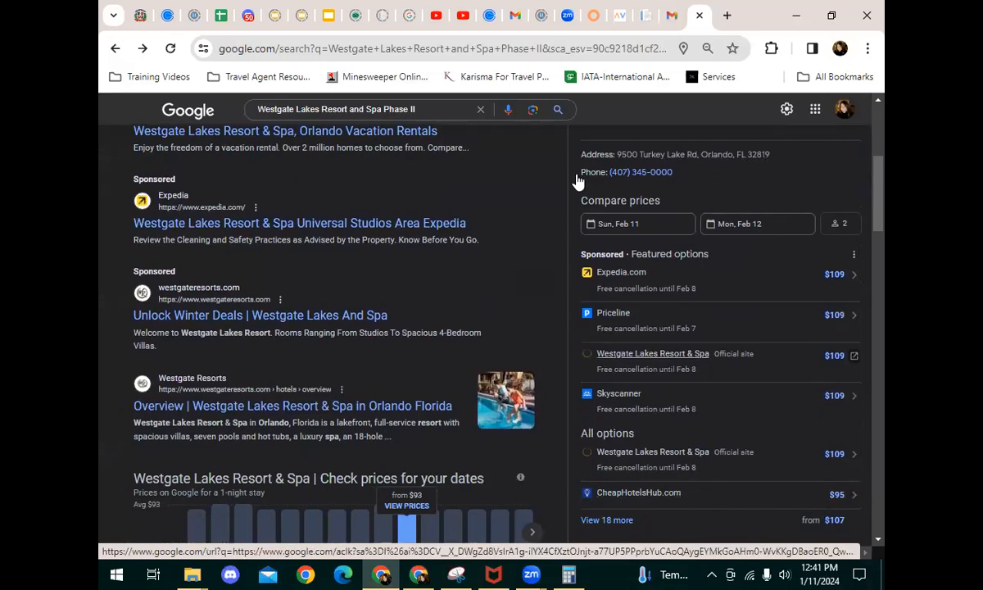
# Switch back to ProfitAgility, view availability for Westgate Lakes Resort and Spa Phase II, check its February 2024 week, and open the booking page.
pyautogui.click(647, 15)
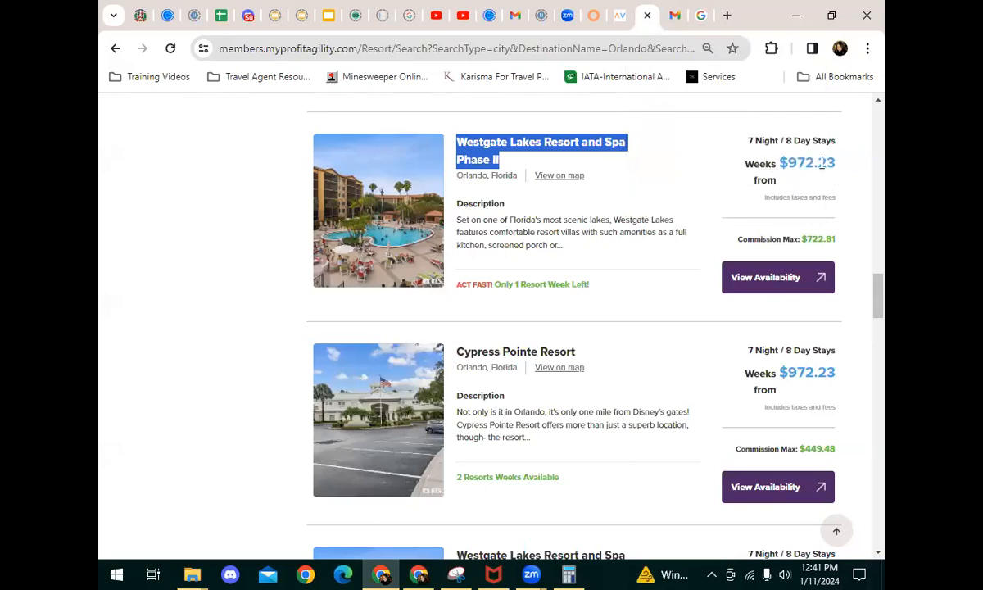
pyautogui.click(780, 288)
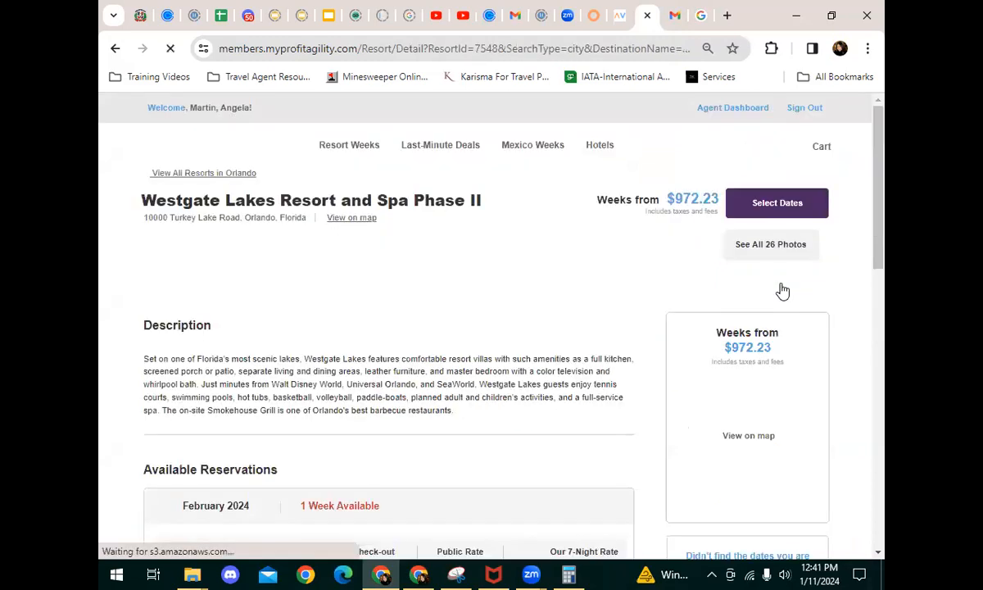
pyautogui.scroll(-2, 391, 328)
pyautogui.scroll(-4, 389, 376)
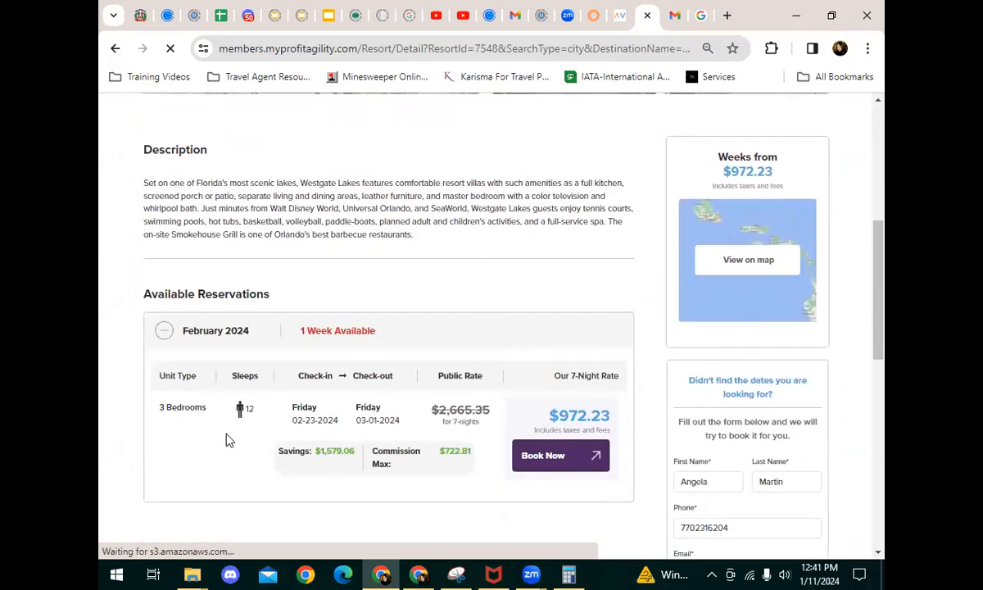
pyautogui.scroll(-2, 221, 434)
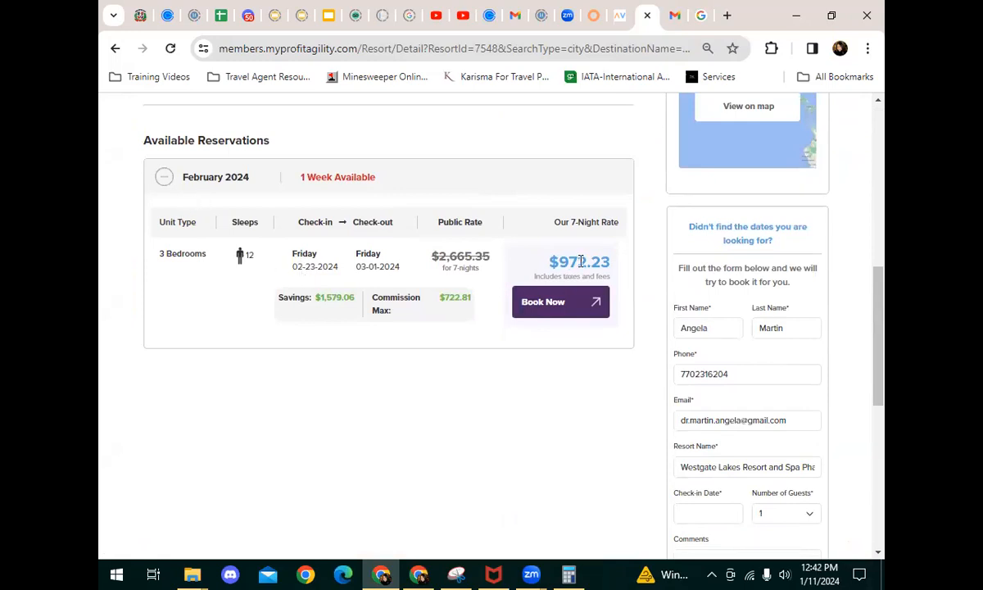
pyautogui.click(248, 256)
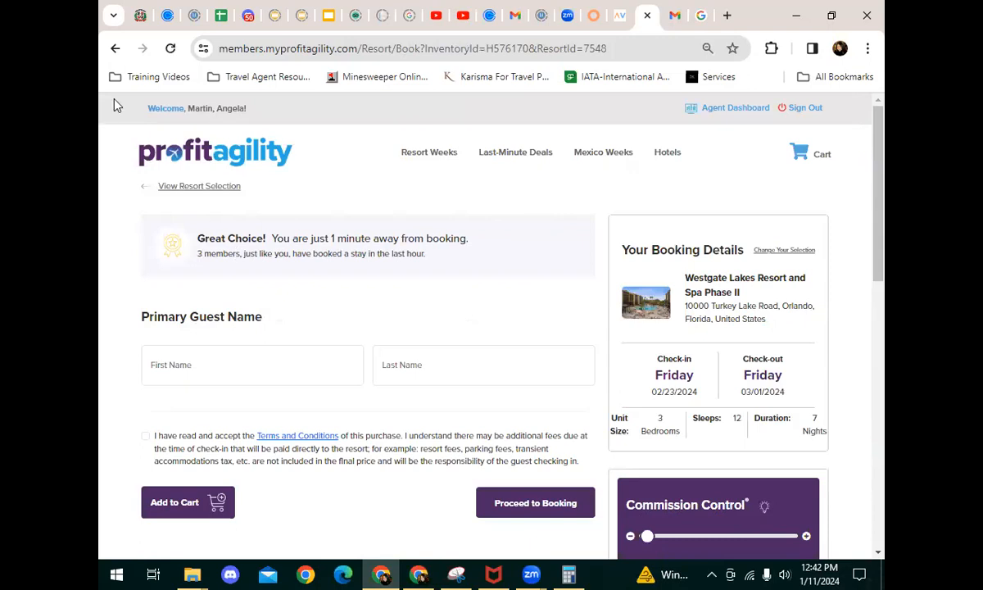
# Go back to the resort page and look over the request form for dates that are not listed.
pyautogui.click(114, 48)
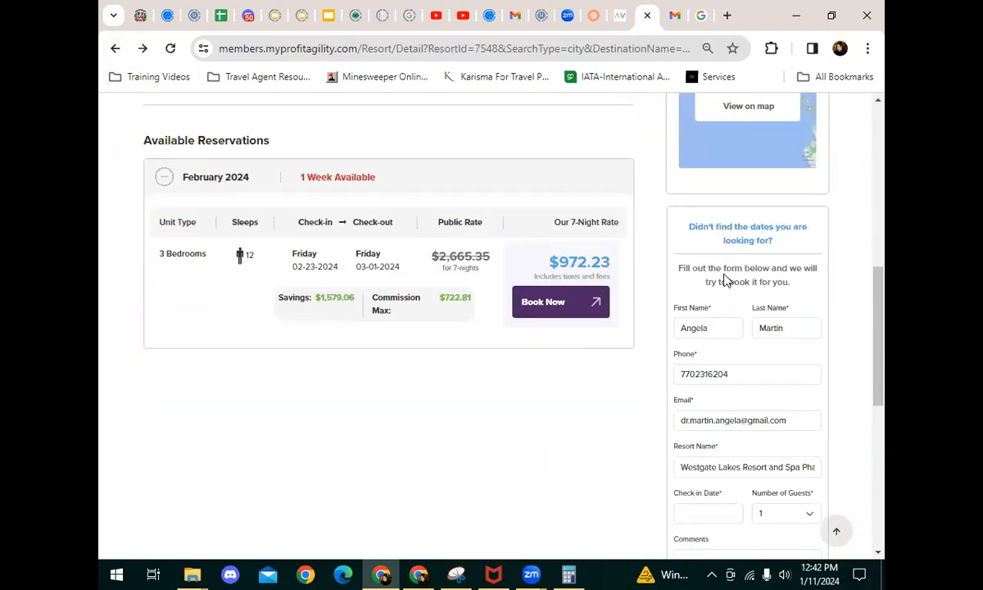
pyautogui.scroll(-2, 799, 231)
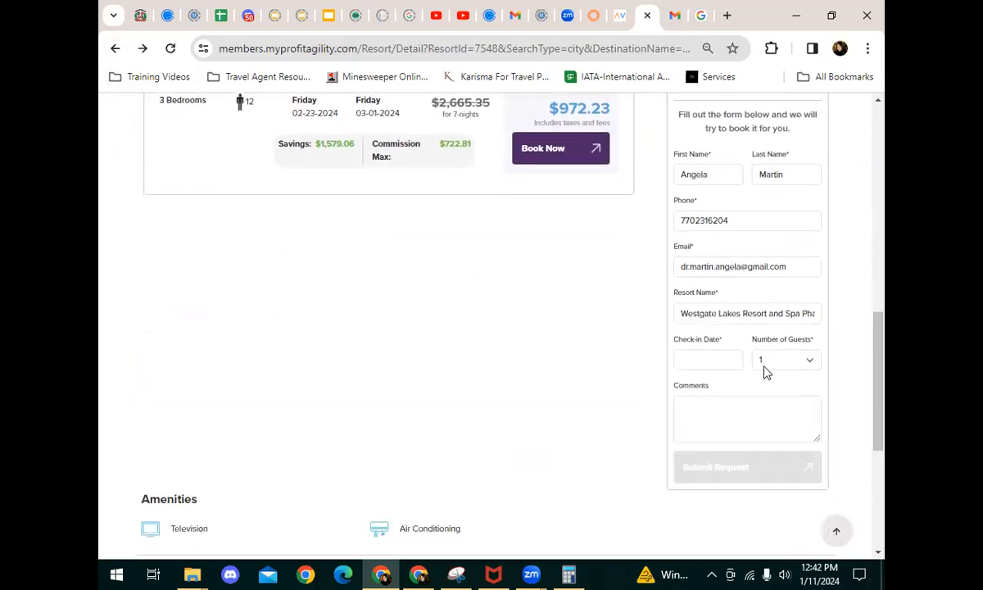
pyautogui.scroll(1, 770, 242)
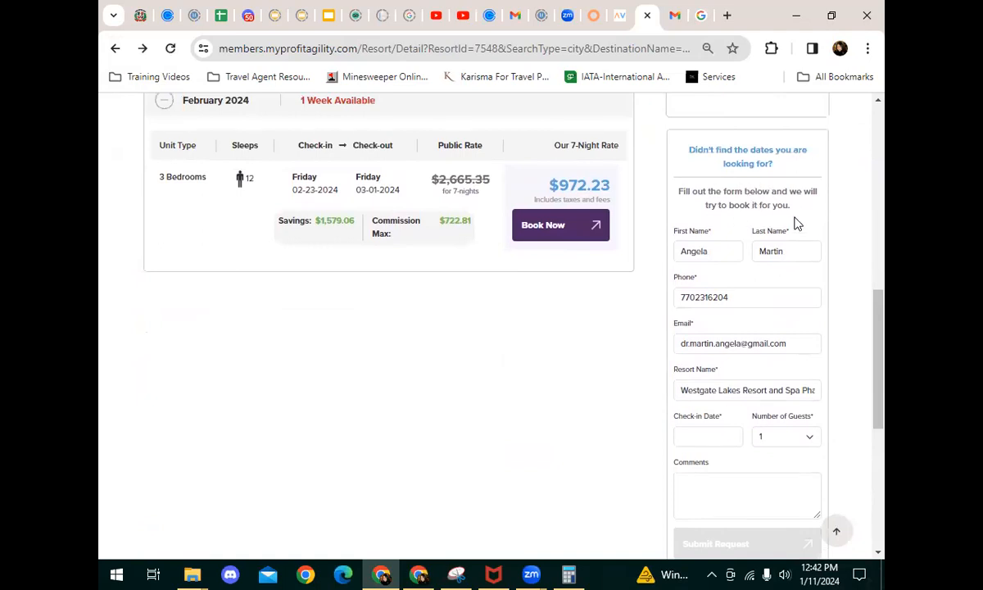
pyautogui.scroll(-2, 821, 352)
pyautogui.scroll(-1, 815, 377)
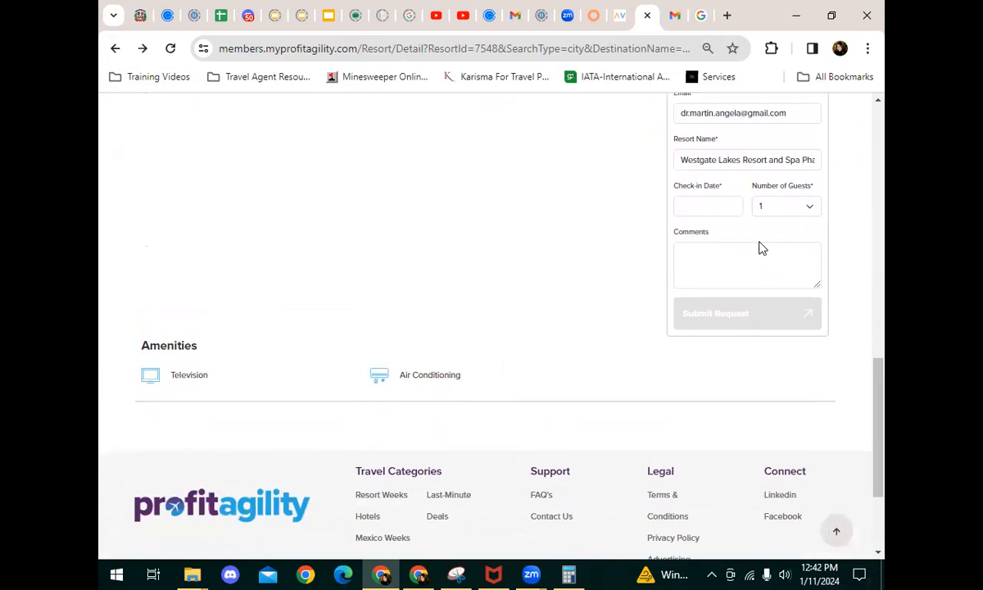
pyautogui.scroll(2, 778, 295)
pyautogui.scroll(-3, 757, 375)
# Open the booking page for the 3-bedroom February 2024 week and raise the Commission Control to $515.00.
pyautogui.scroll(7, 744, 321)
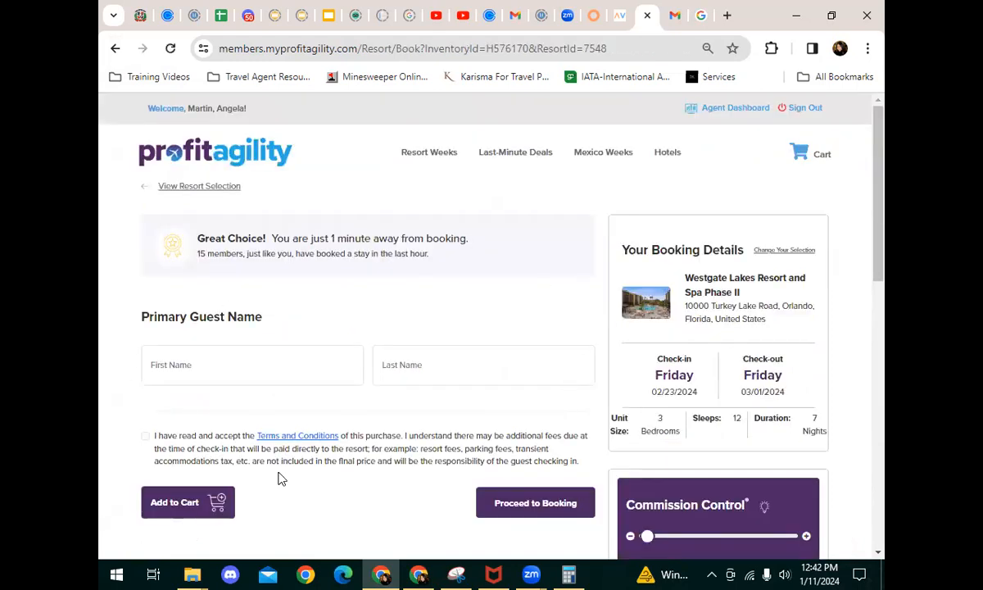
pyautogui.scroll(-3, 770, 363)
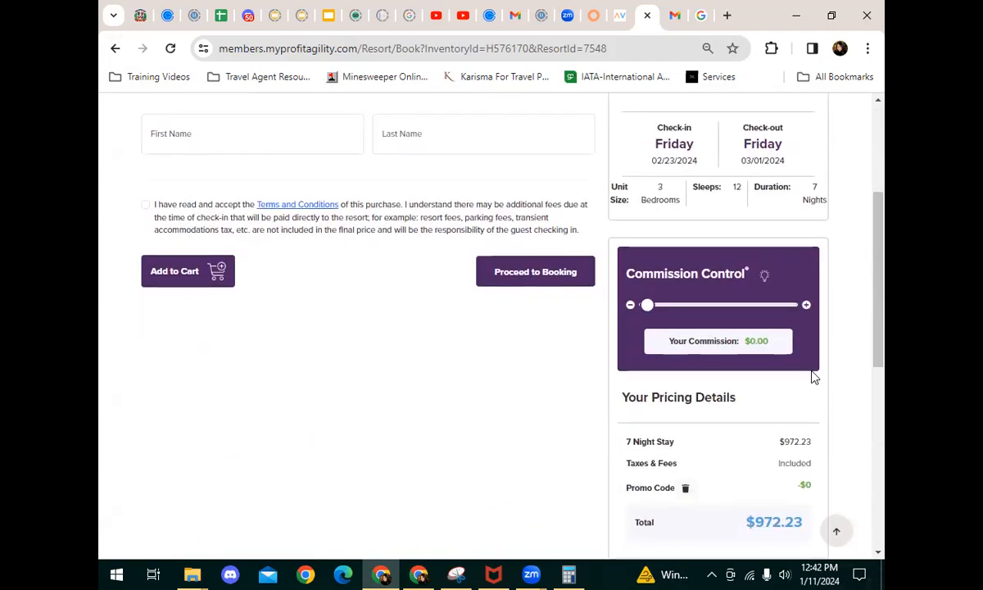
pyautogui.scroll(-1, 813, 376)
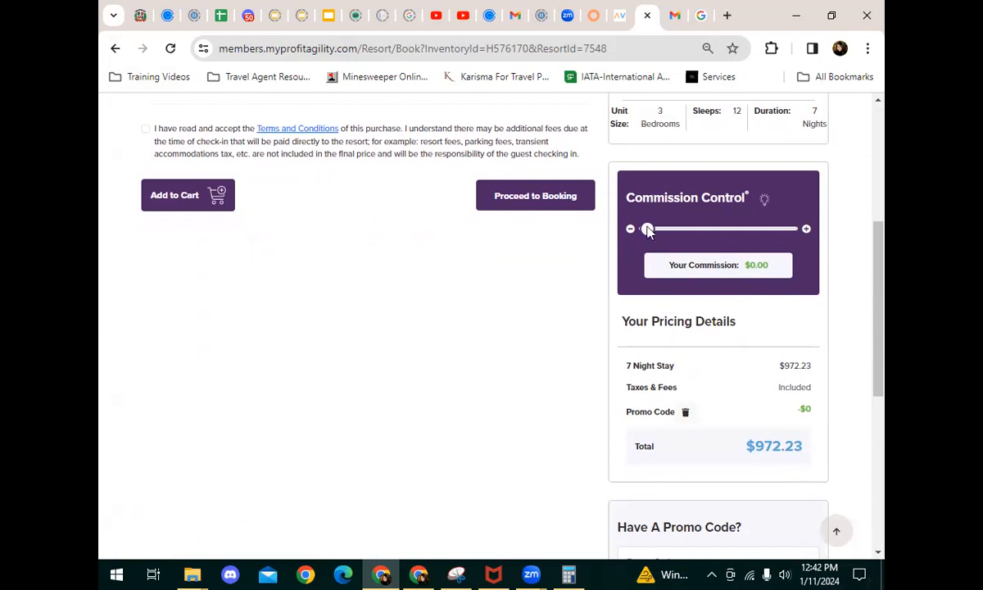
pyautogui.moveTo(647, 230); pyautogui.dragTo(748, 228)
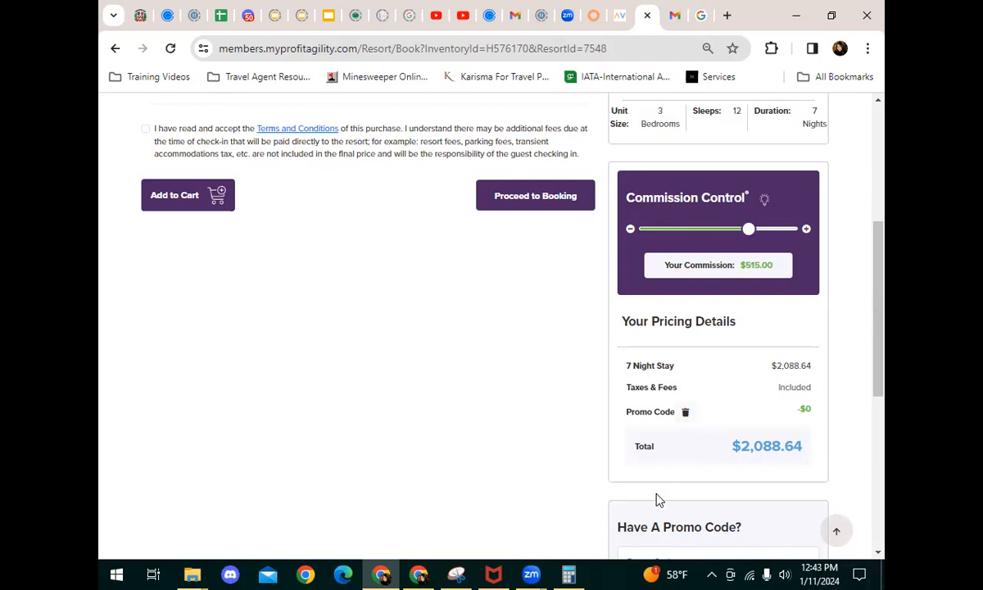
# Clear the Calculator and try to paste the booking total, copied with its dollar sign, into it.
pyautogui.click(569, 574)
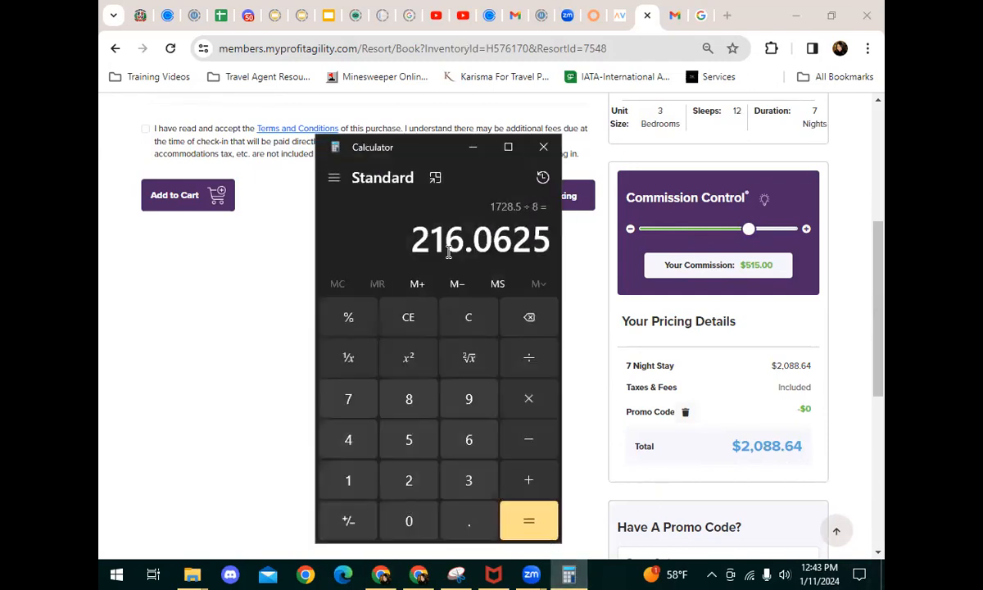
pyautogui.click(469, 320)
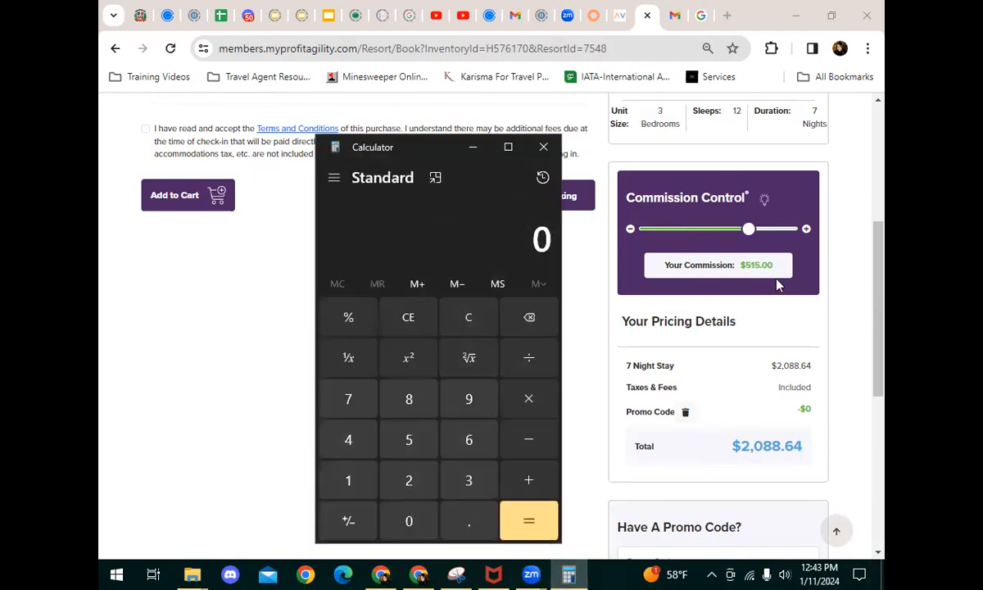
pyautogui.click(803, 451)
pyautogui.moveTo(803, 446); pyautogui.dragTo(733, 448)
pyautogui.rightClick(752, 443)
pyautogui.click(565, 304)
pyautogui.click(569, 575)
pyautogui.rightClick(438, 251)
pyautogui.click(488, 263)
pyautogui.rightClick(499, 257)
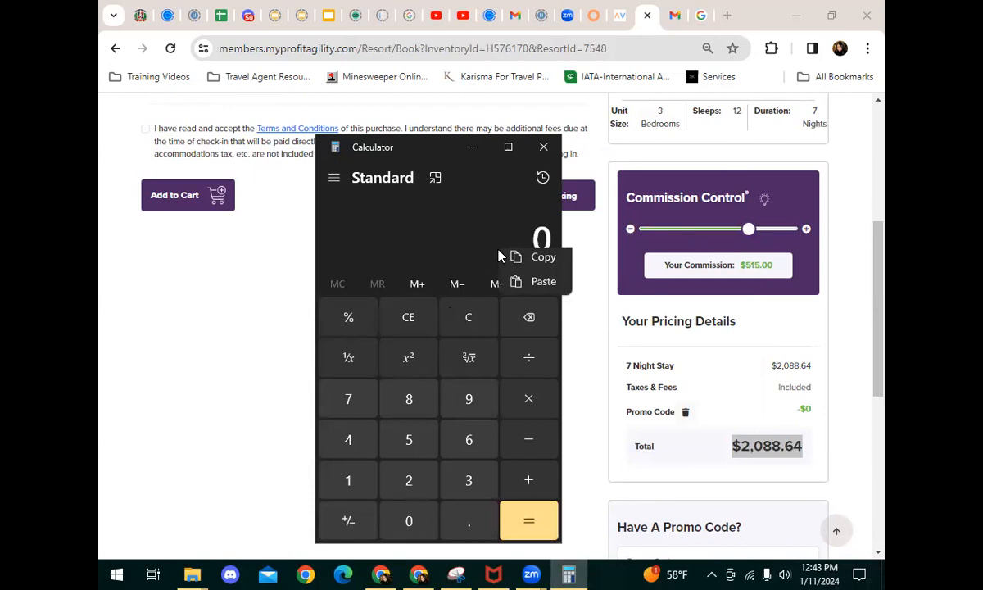
pyautogui.click(516, 281)
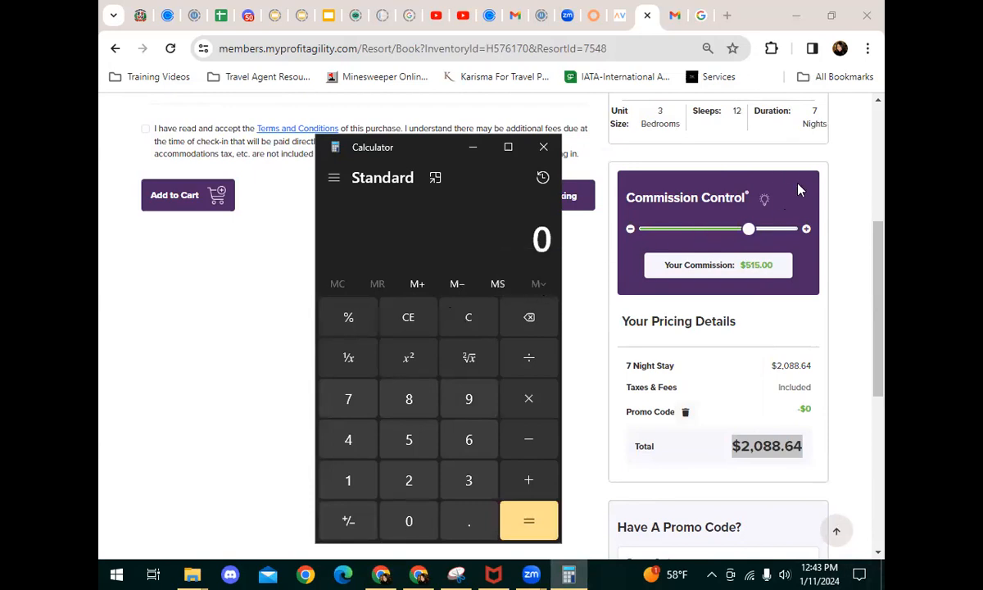
# Copy the 7 Night Stay price 2,088.64 without its dollar sign and paste it into the Calculator.
pyautogui.moveTo(815, 367); pyautogui.dragTo(777, 367)
pyautogui.rightClick(776, 367)
pyautogui.click(622, 385)
pyautogui.click(571, 573)
pyautogui.rightClick(452, 243)
pyautogui.click(456, 281)
# Divide the pasted price by 12 and highlight the per-person result up to two decimals.
pyautogui.click(535, 367)
pyautogui.click(369, 482)
pyautogui.click(409, 480)
pyautogui.click(494, 517)
pyautogui.moveTo(336, 231); pyautogui.dragTo(406, 236)
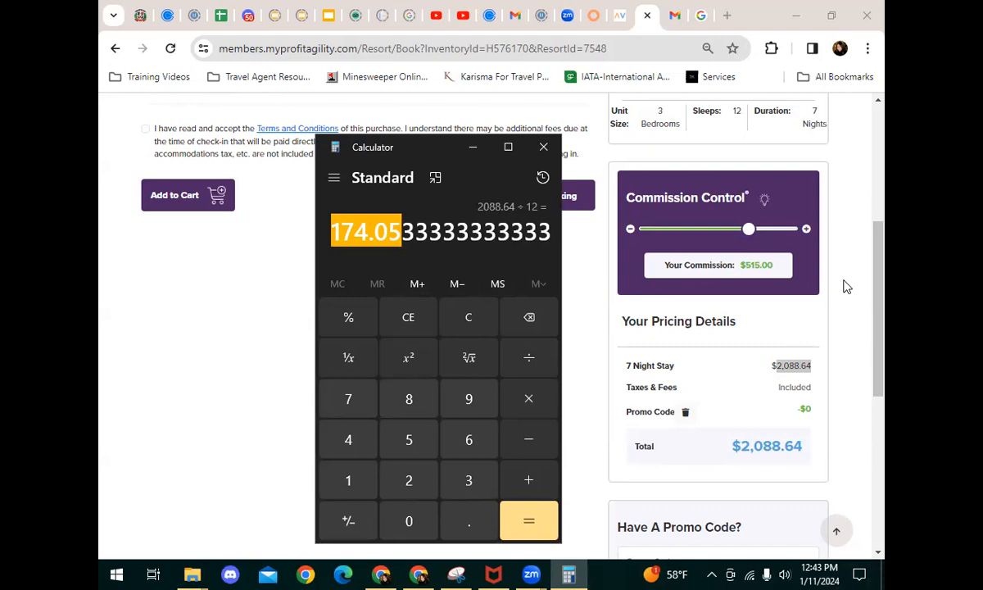
# Minimize the Calculator and review the booking details, commission, pricing details and promo code section.
pyautogui.scroll(1, 850, 290)
pyautogui.scroll(1, 648, 129)
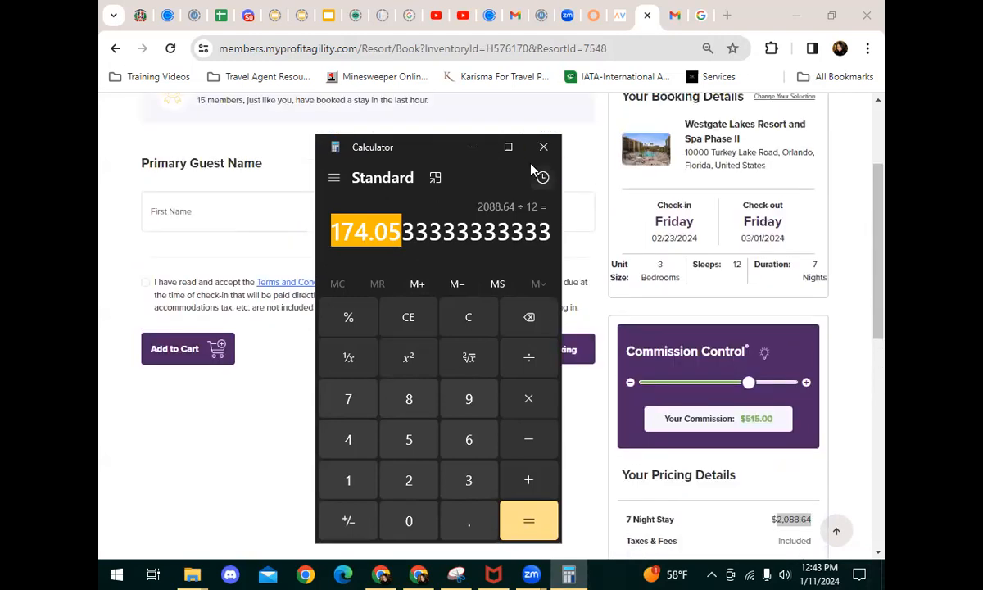
pyautogui.click(473, 152)
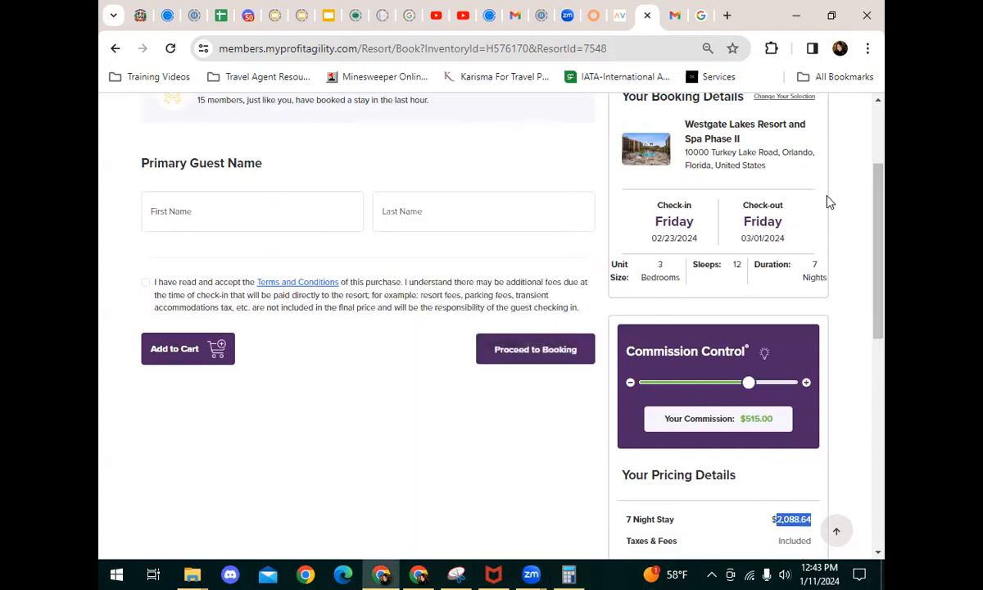
pyautogui.scroll(-1, 844, 207)
pyautogui.scroll(-2, 866, 216)
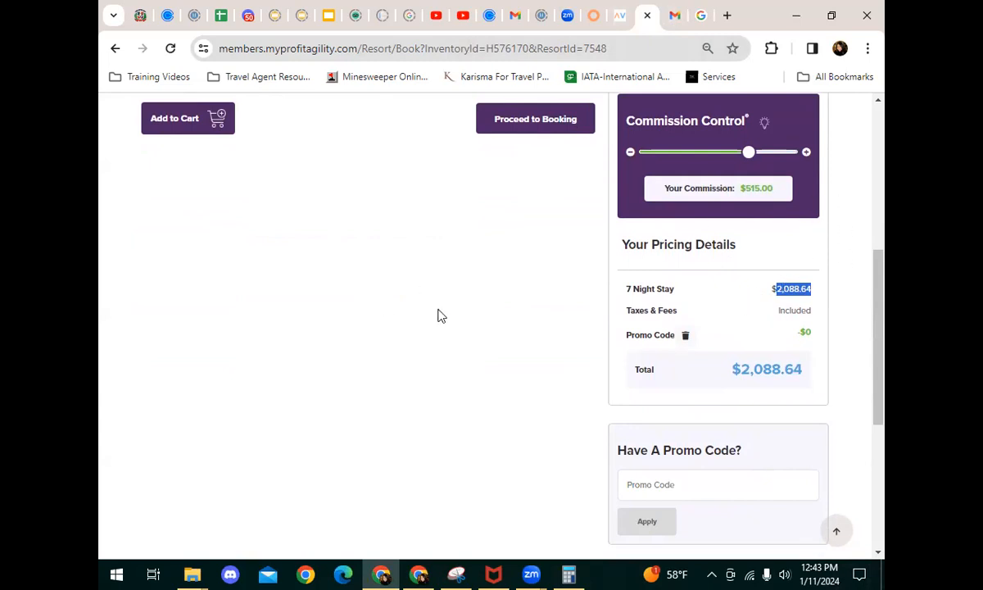
# Return to the ProfitAgility home page and set the hotel search destination to Orlando (FL) (CITY) - United States.
pyautogui.moveTo(878, 297); pyautogui.dragTo(881, 140)
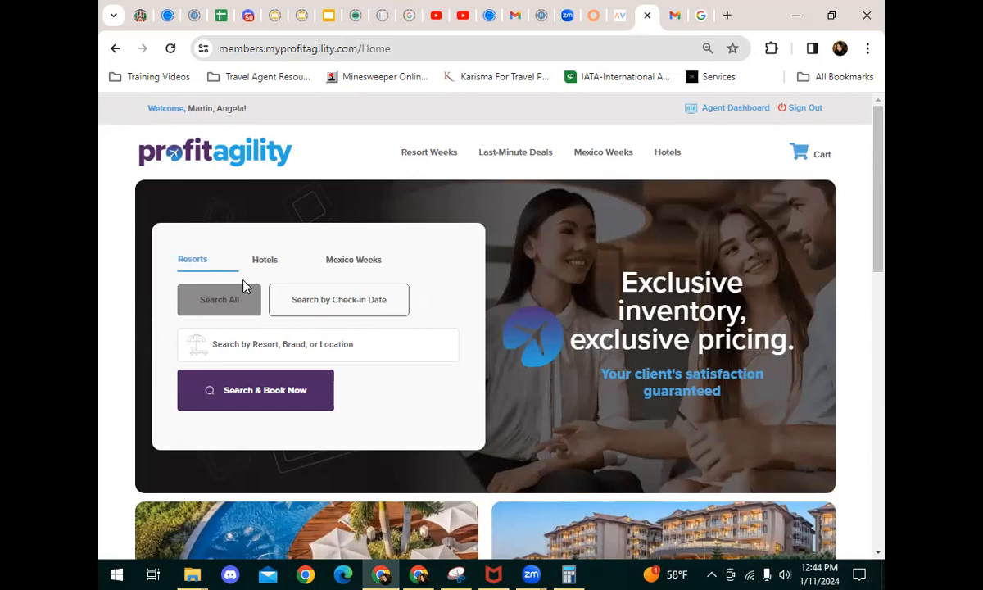
pyautogui.click(262, 262)
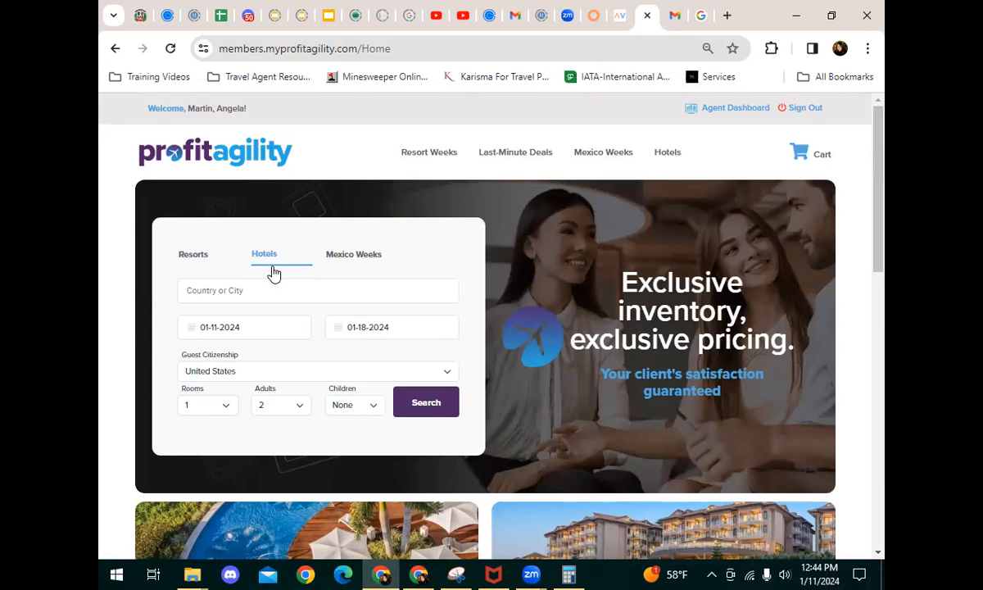
pyautogui.click(266, 289)
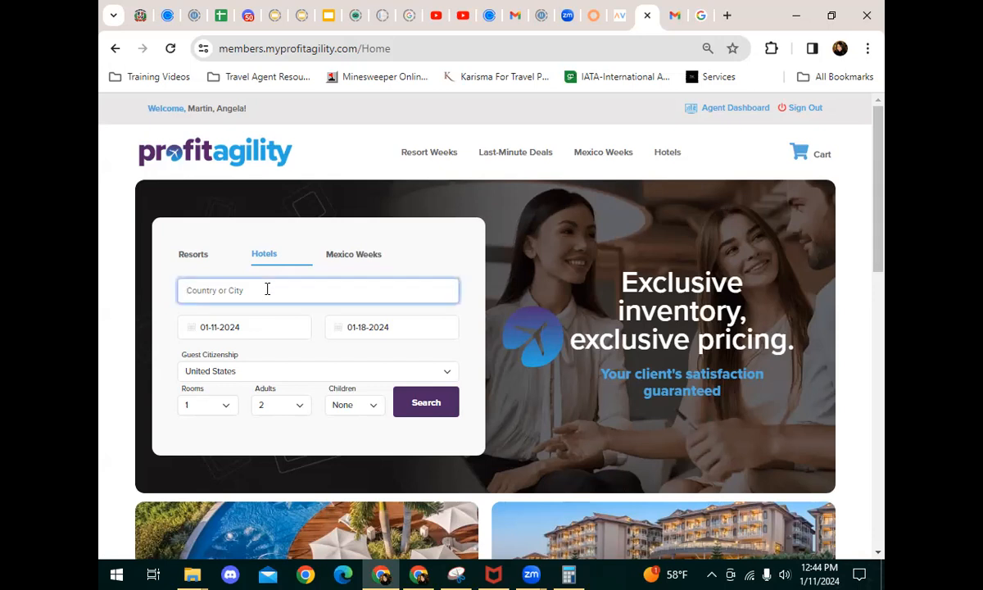
pyautogui.write('Orlando')
pyautogui.click(295, 324)
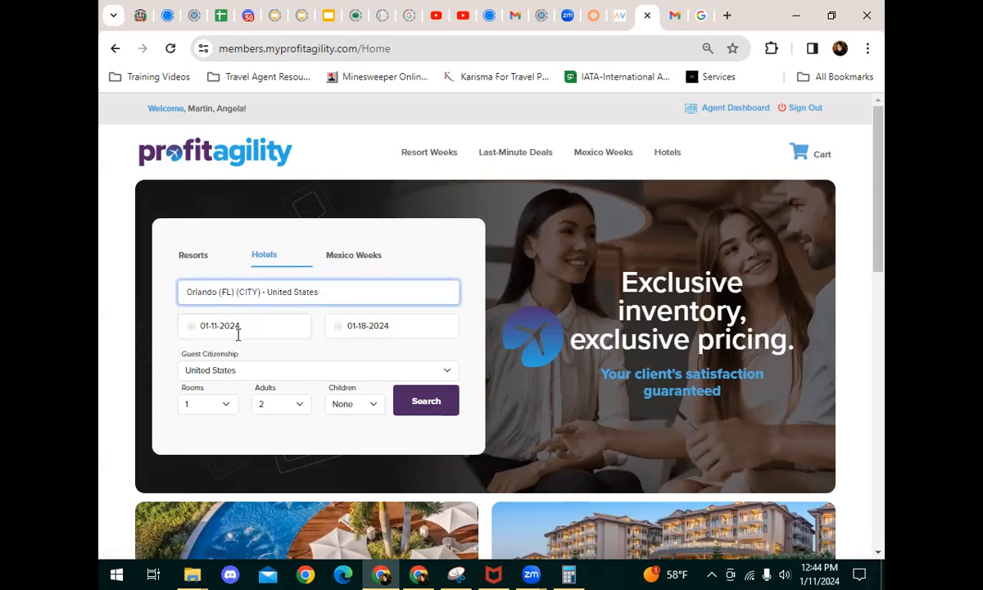
# Set the hotel search check-in date to 03-09-2024 and the check-out date to 03-14-2024.
pyautogui.click(263, 328)
pyautogui.click(312, 351)
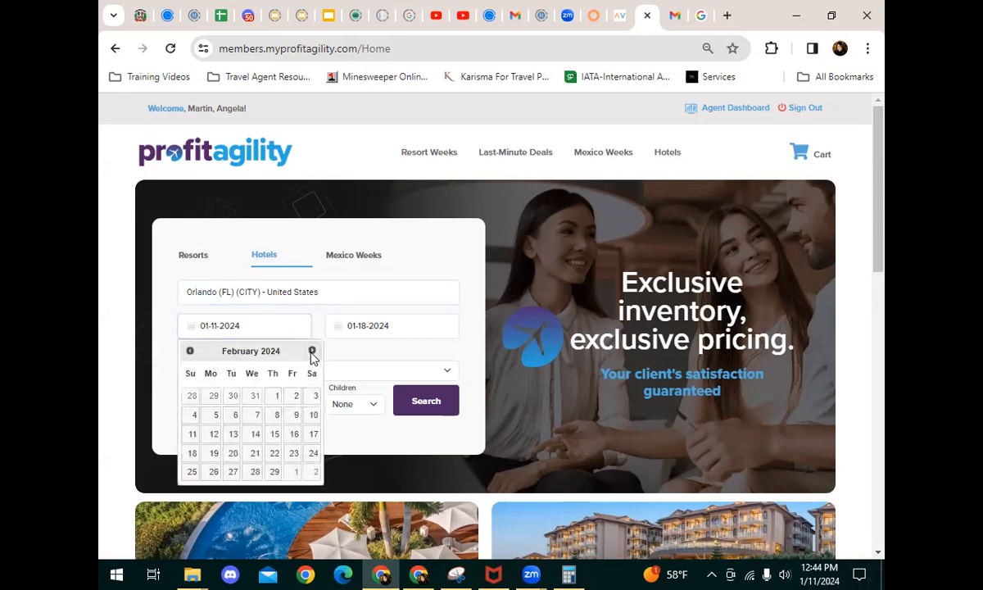
pyautogui.click(312, 352)
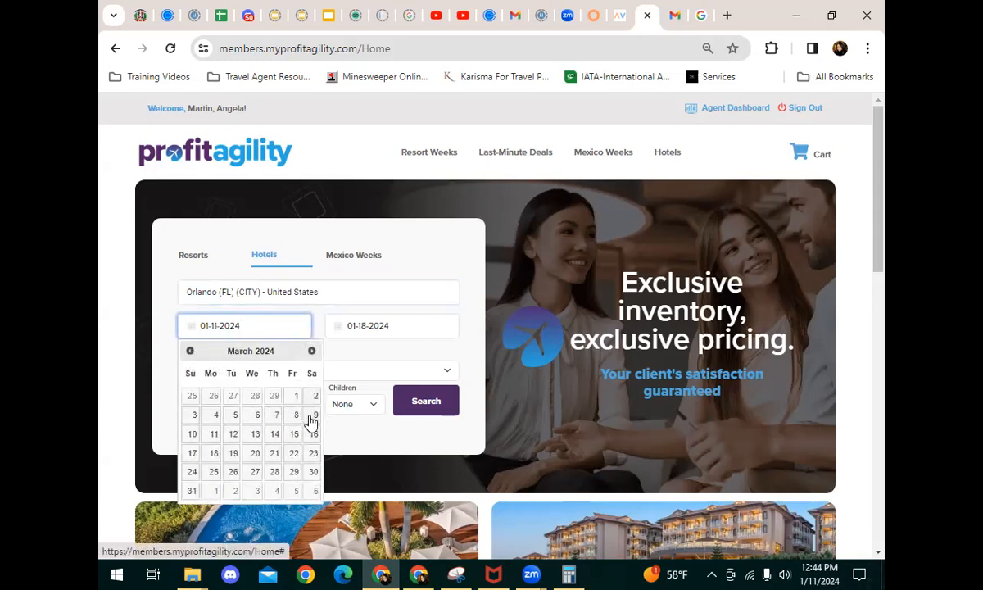
pyautogui.click(312, 415)
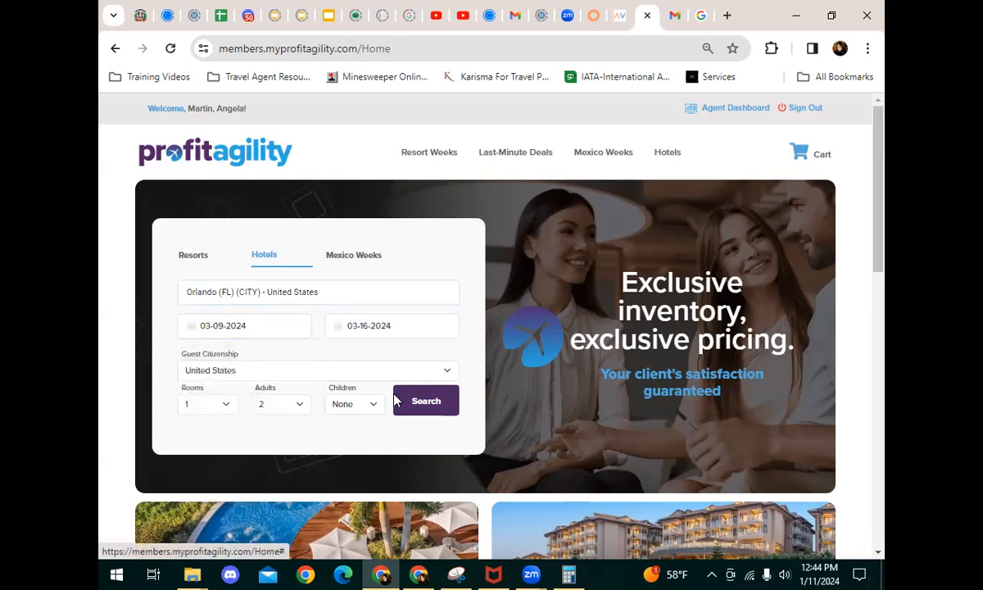
pyautogui.click(388, 328)
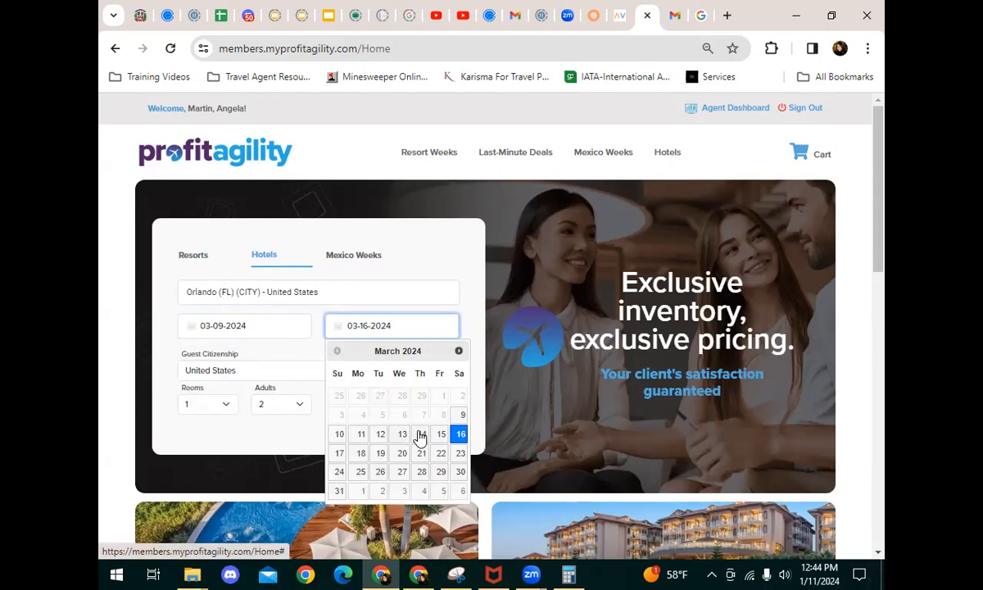
pyautogui.click(420, 436)
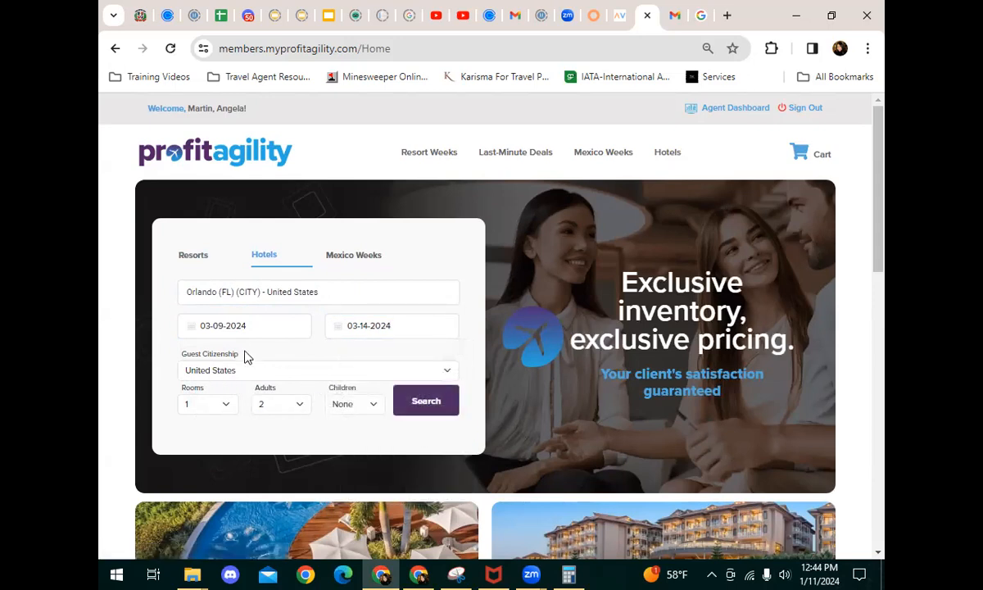
# Set the number of children to 2 and run the Orlando hotel search.
pyautogui.click(343, 405)
pyautogui.click(337, 433)
pyautogui.click(434, 401)
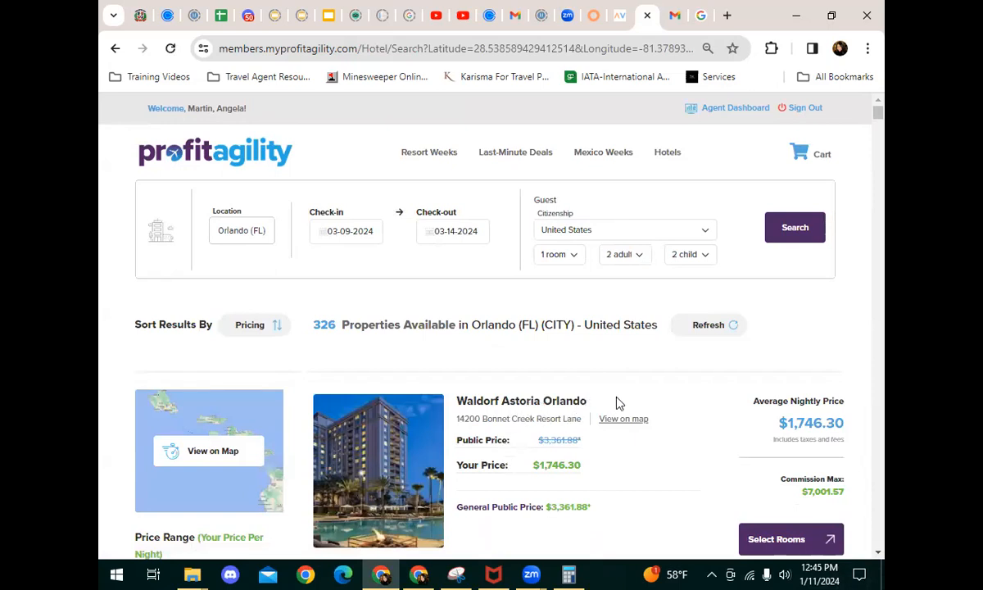
# Open the room selection for Waldorf Astoria Orlando, review its overview and available rooms, and highlight the Commission Control Maximum amount.
pyautogui.scroll(-1, 615, 402)
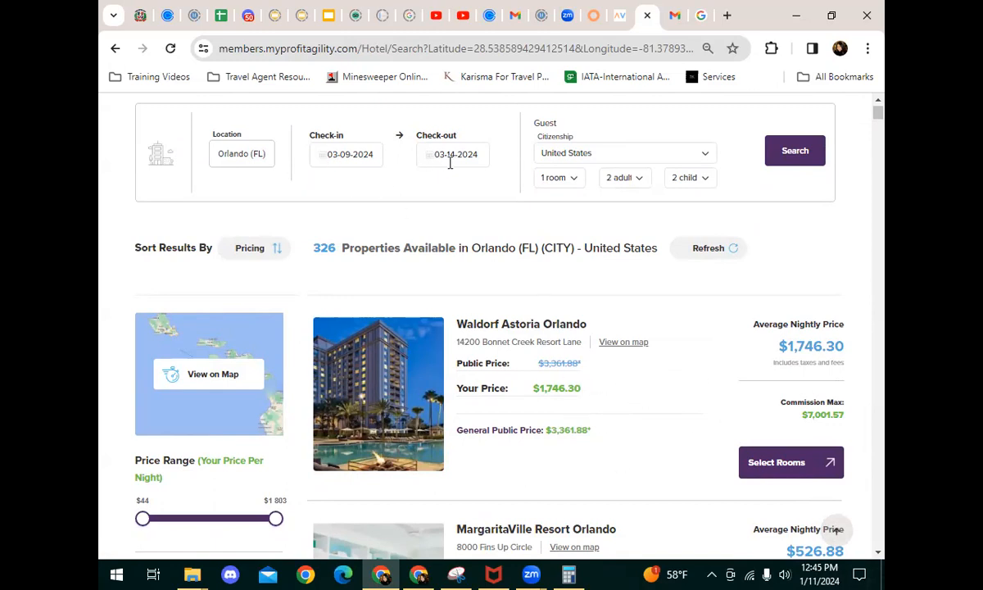
pyautogui.click(793, 469)
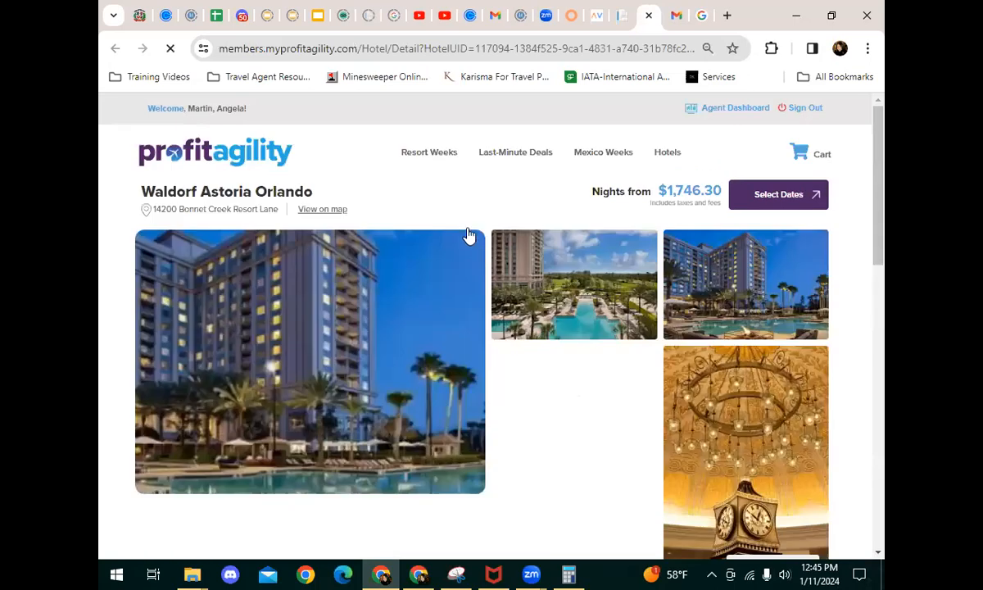
pyautogui.scroll(-2, 574, 270)
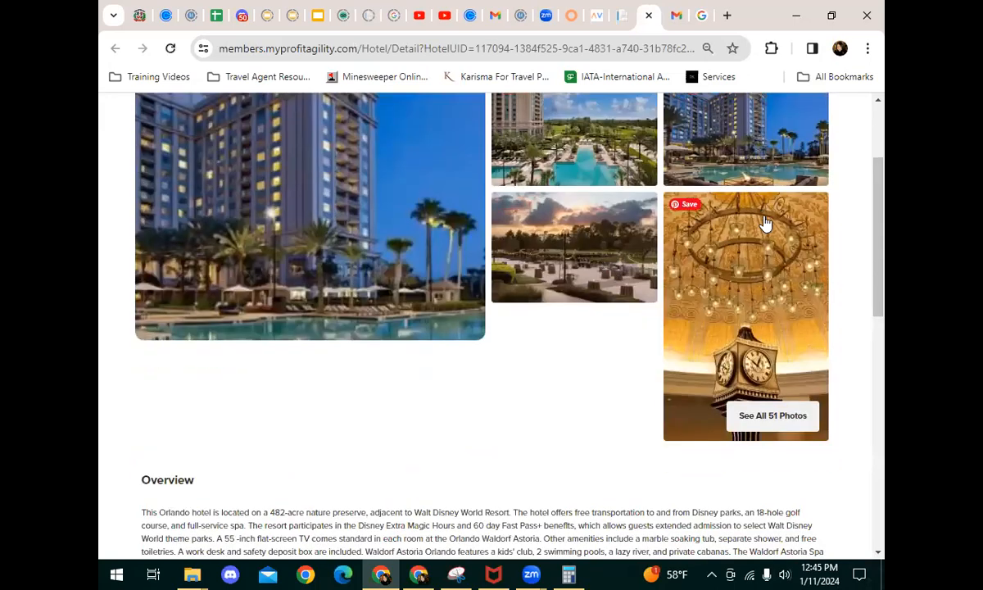
pyautogui.scroll(-2, 766, 223)
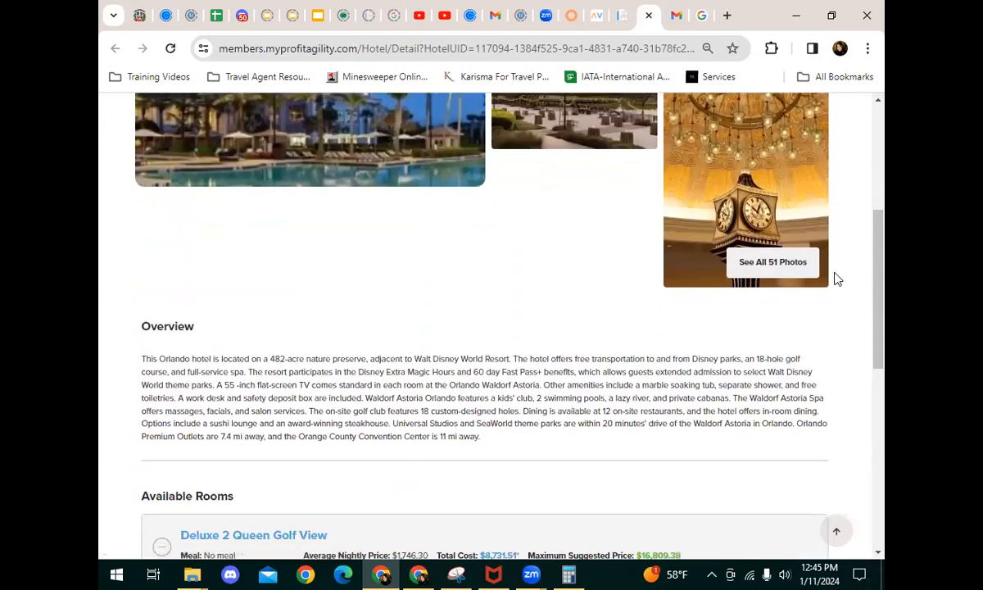
pyautogui.scroll(-2, 534, 358)
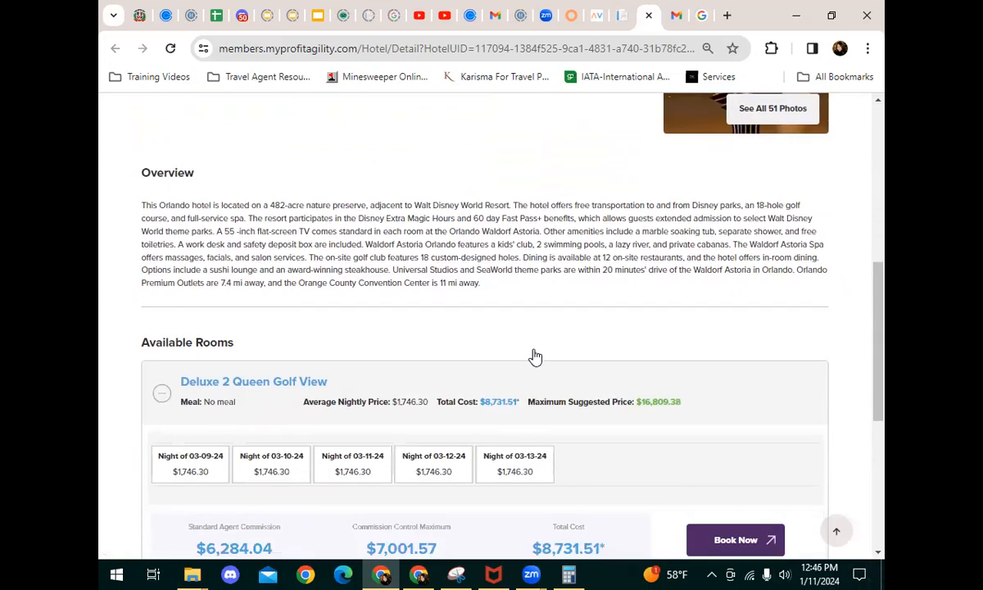
pyautogui.scroll(-2, 574, 262)
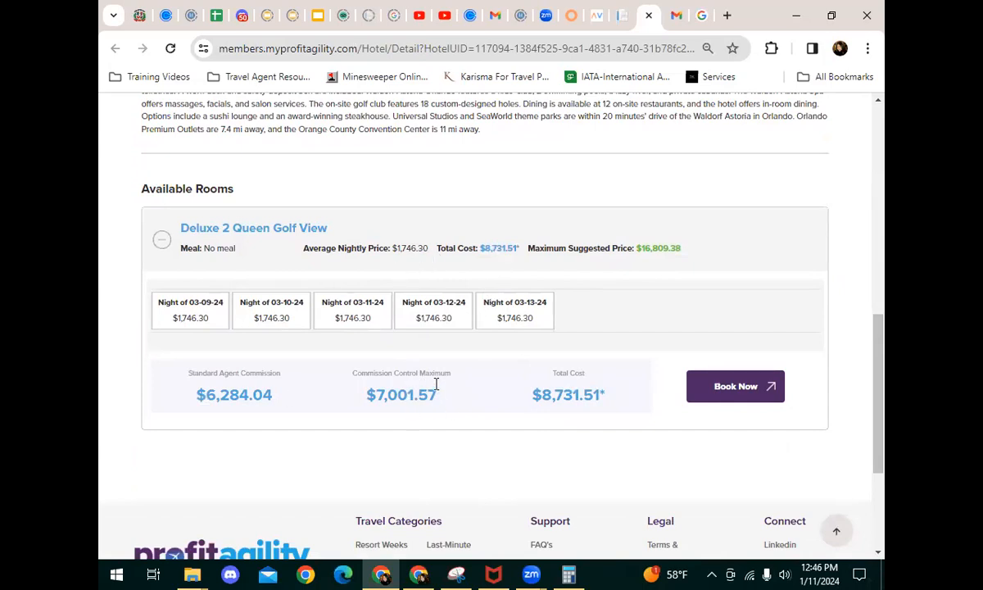
pyautogui.moveTo(425, 394); pyautogui.dragTo(353, 381)
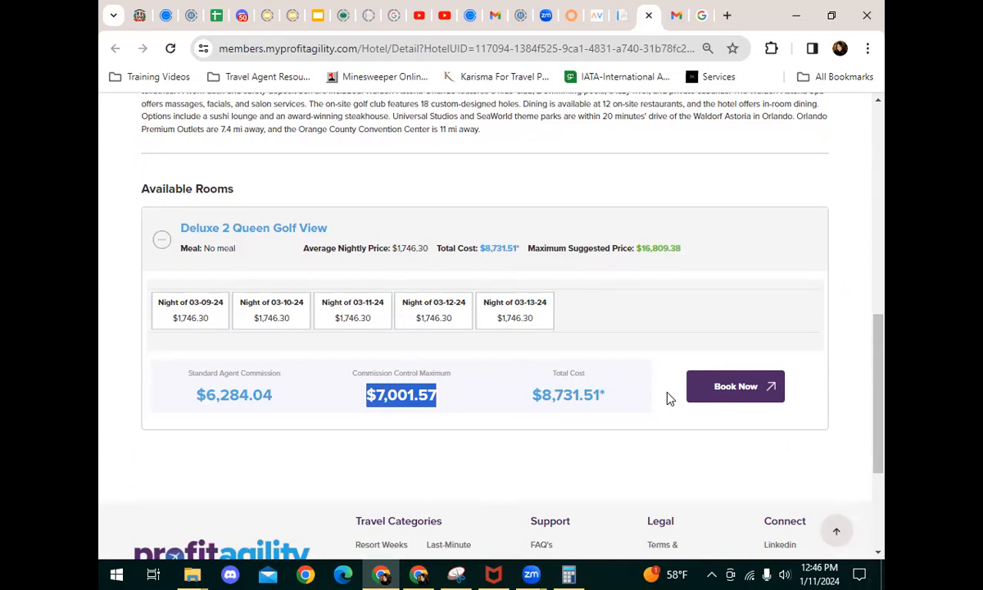
# Copy the hotel name Waldorf Astoria Orlando from the heading of its detail page.
pyautogui.scroll(3, 670, 394)
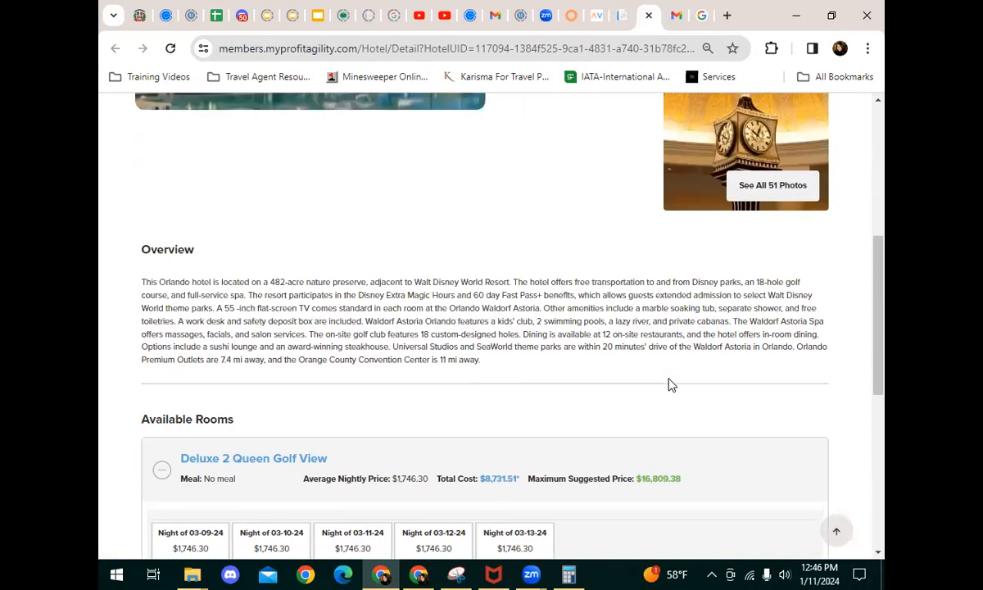
pyautogui.scroll(5, 664, 390)
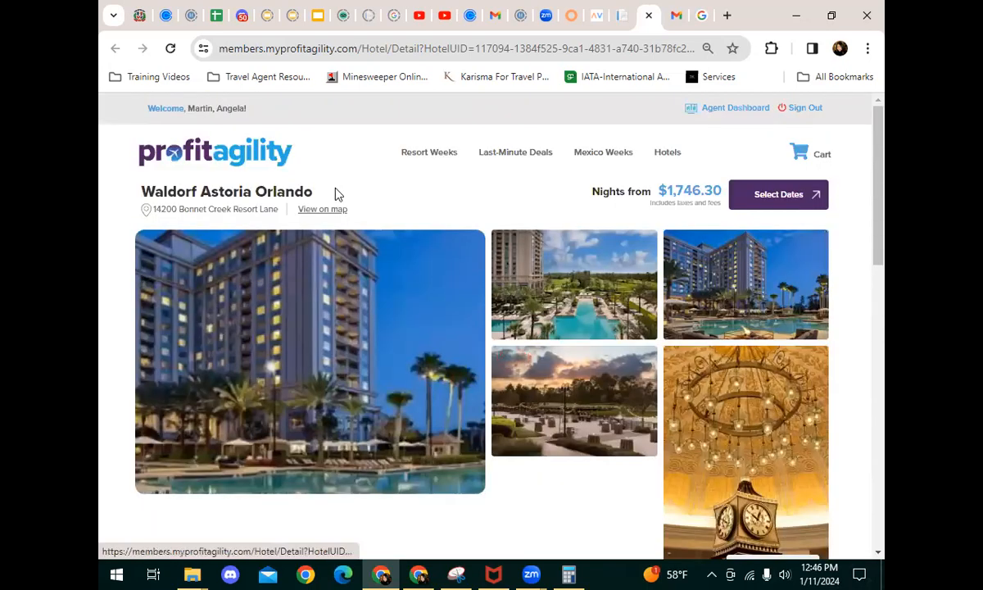
pyautogui.moveTo(314, 195); pyautogui.dragTo(141, 192)
pyautogui.rightClick(171, 190)
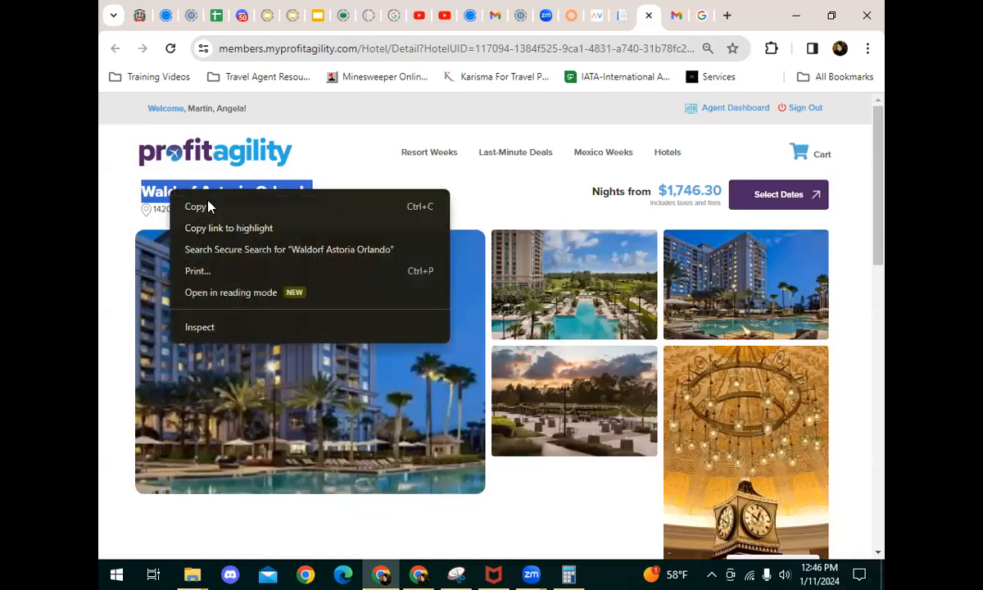
pyautogui.click(197, 206)
# Replace the previous Google query with the copied hotel name, search for it, and check the compared nightly prices.
pyautogui.click(696, 18)
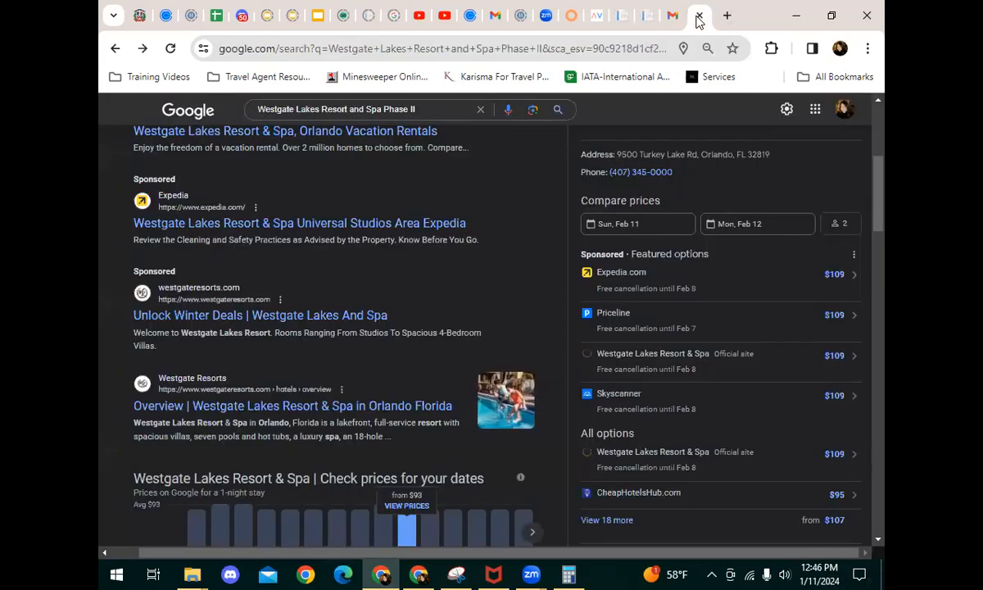
pyautogui.click(480, 109)
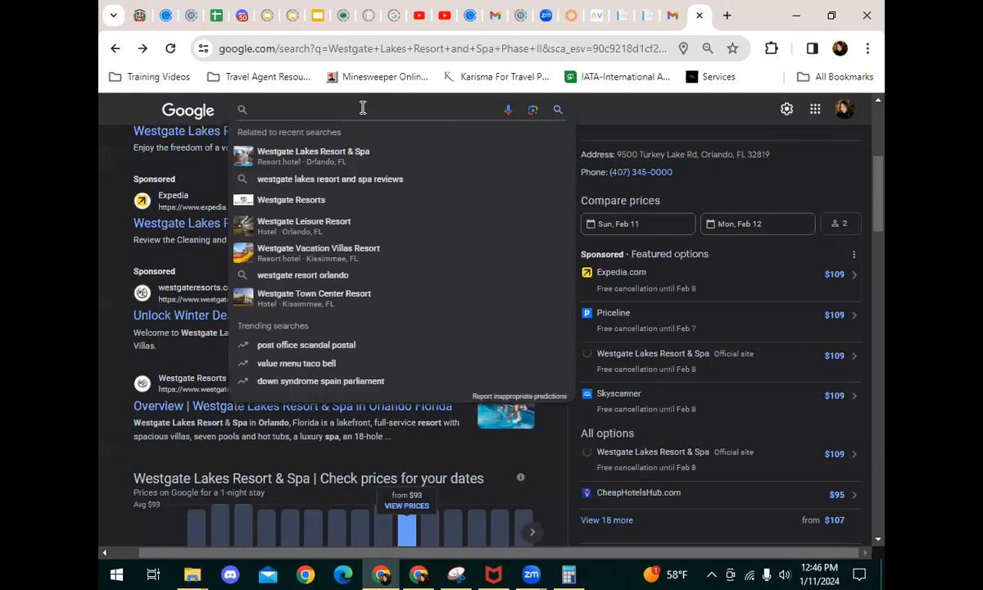
pyautogui.hotkey('ctrl', 'v')
pyautogui.press('Return')
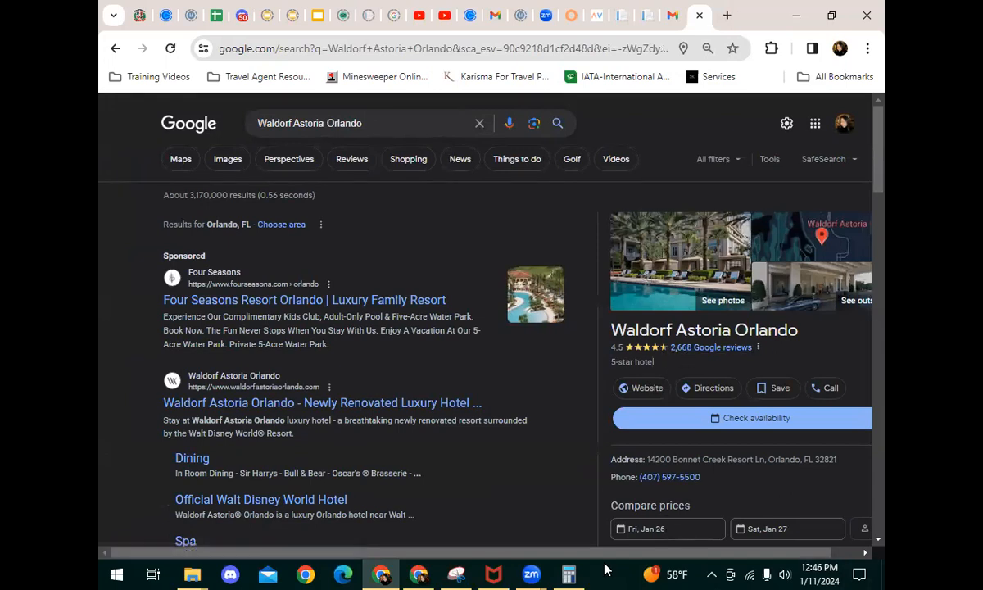
pyautogui.scroll(-5, 781, 417)
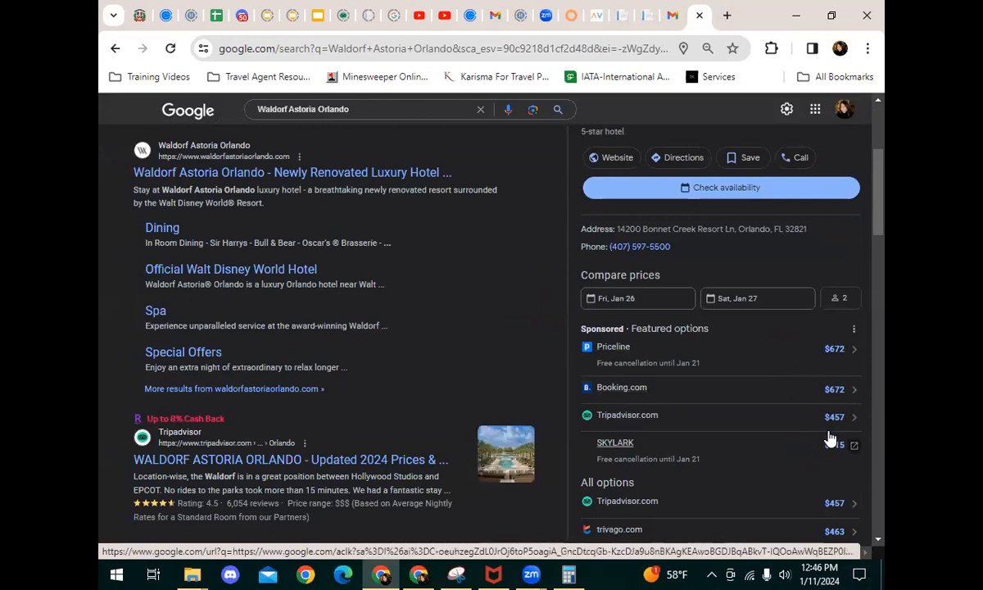
pyautogui.scroll(-2, 833, 431)
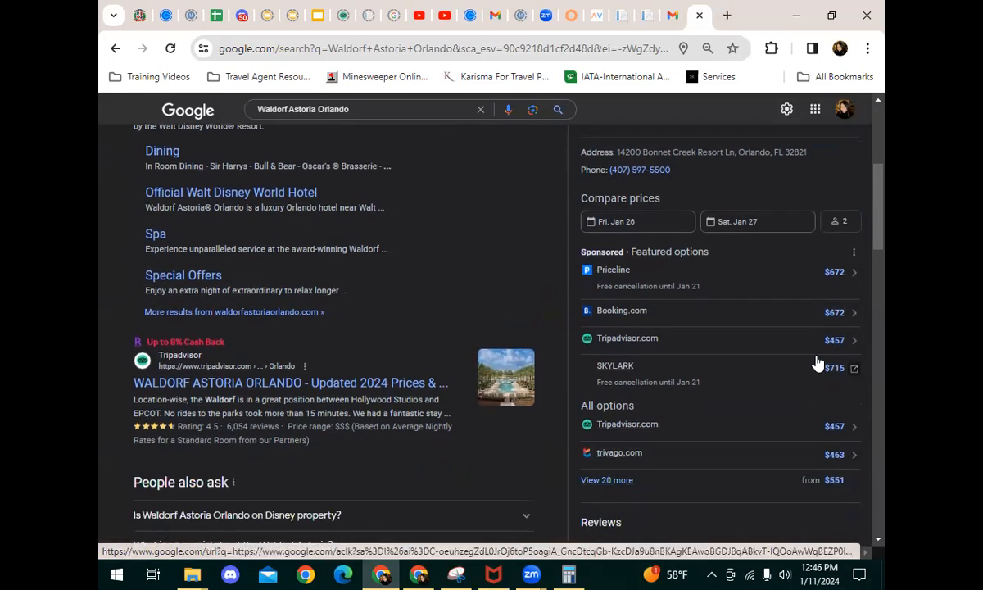
# Return to the ProfitAgility hotel page and check the nightly rates of the Deluxe 2 Queen Golf View room.
pyautogui.click(629, 15)
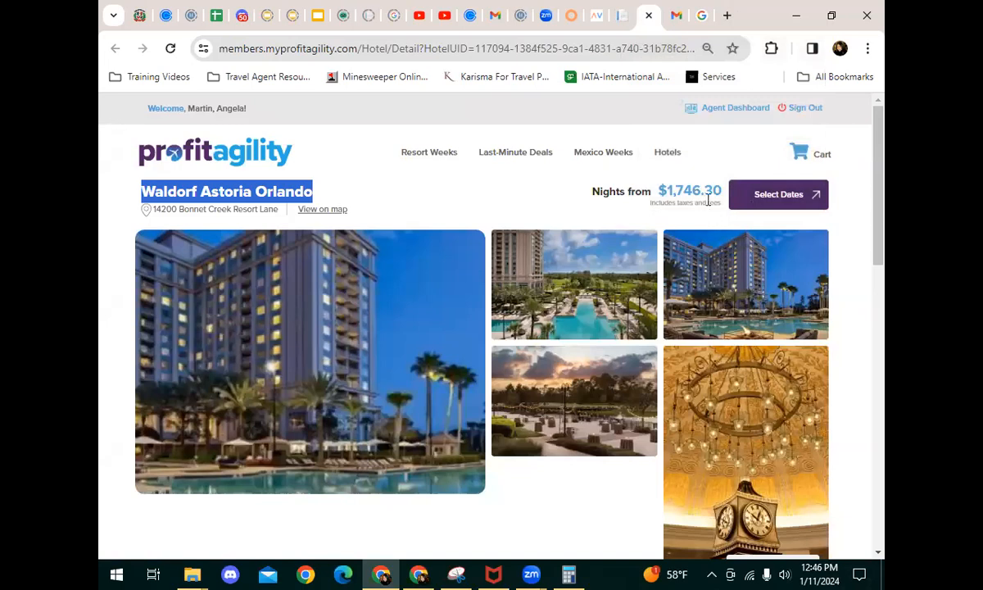
pyautogui.scroll(-7, 654, 325)
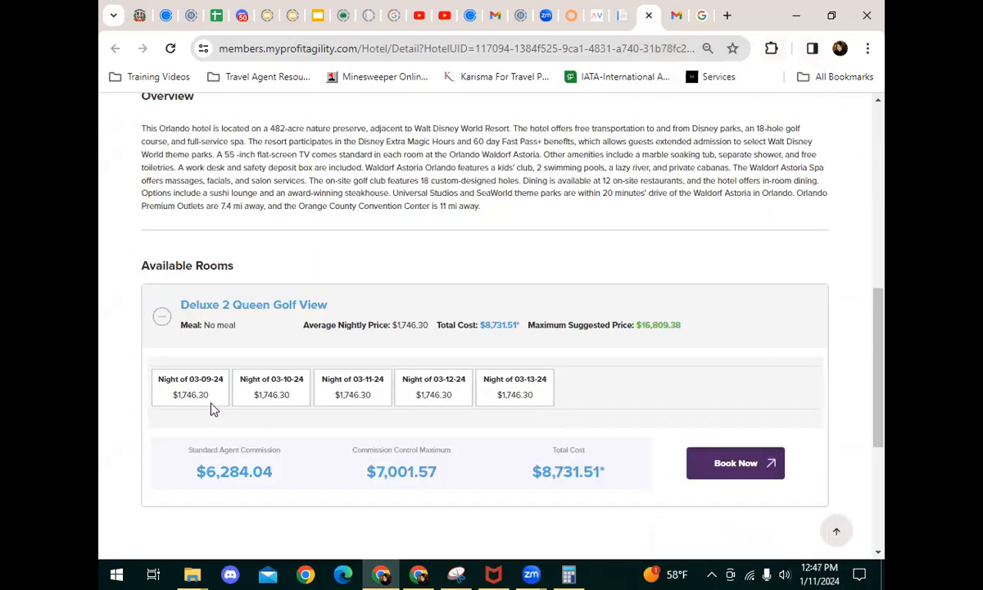
pyautogui.moveTo(211, 399); pyautogui.dragTo(198, 402)
pyautogui.click(169, 406)
# Go back to the Google results and open the Tripadvisor page for Waldorf Astoria Orlando.
pyautogui.click(697, 17)
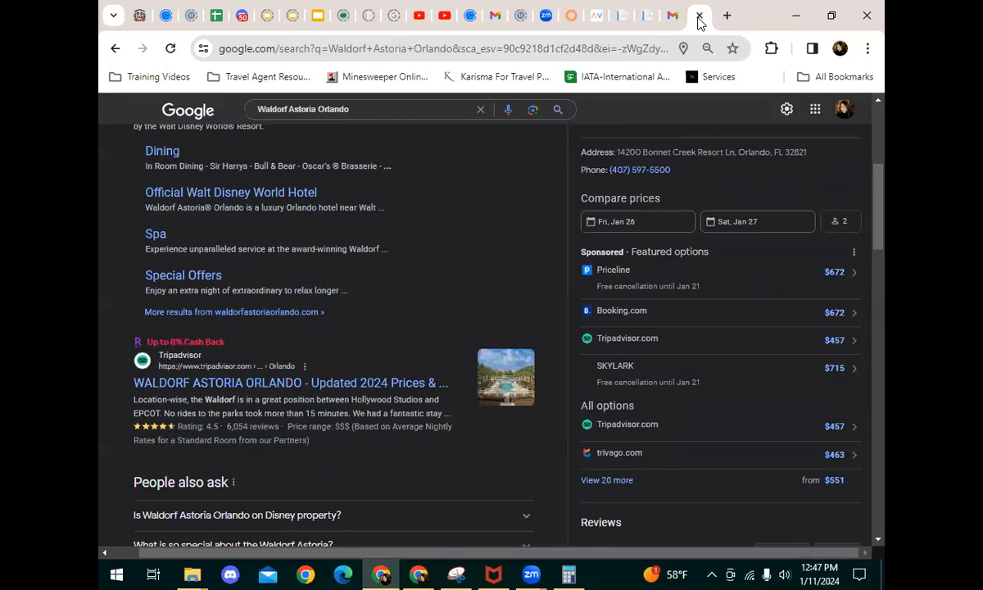
pyautogui.scroll(2, 815, 279)
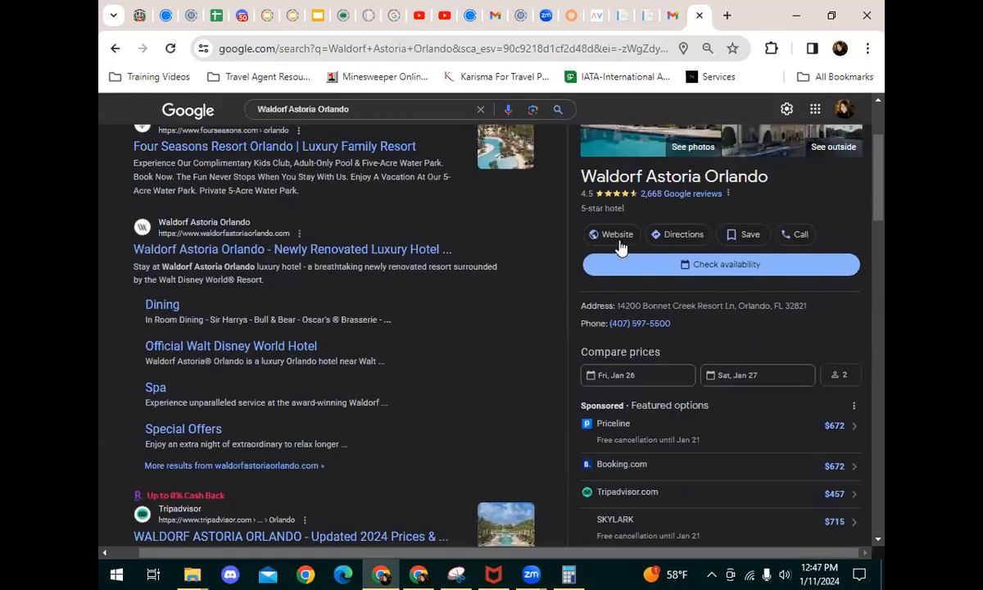
pyautogui.scroll(-2, 867, 385)
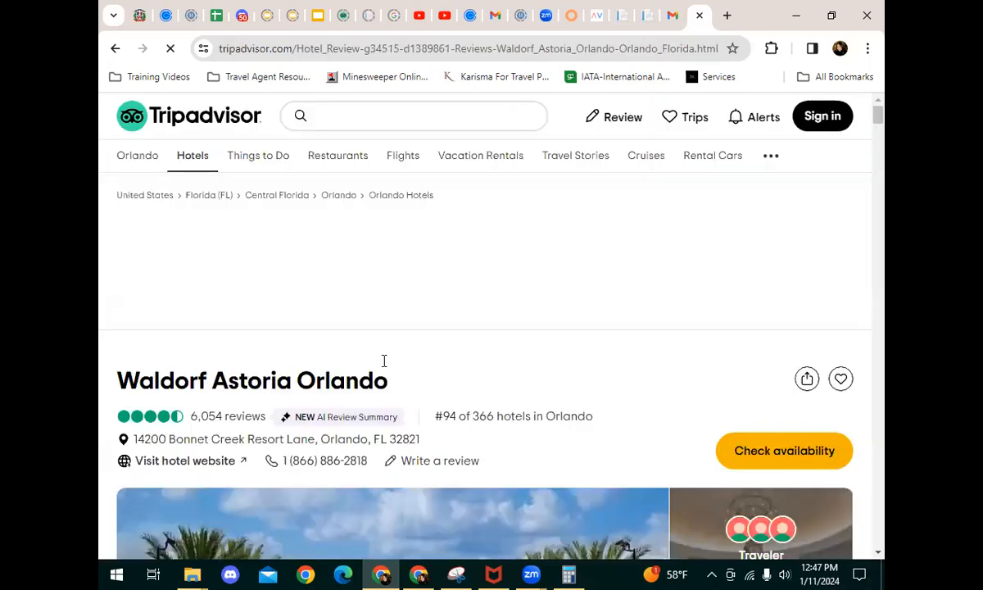
# Examine the hotel's Tripadvisor photos, rating breakdown, amenities, room features, location, and nearby restaurants and attractions down to the Reviews section.
pyautogui.scroll(-3, 548, 353)
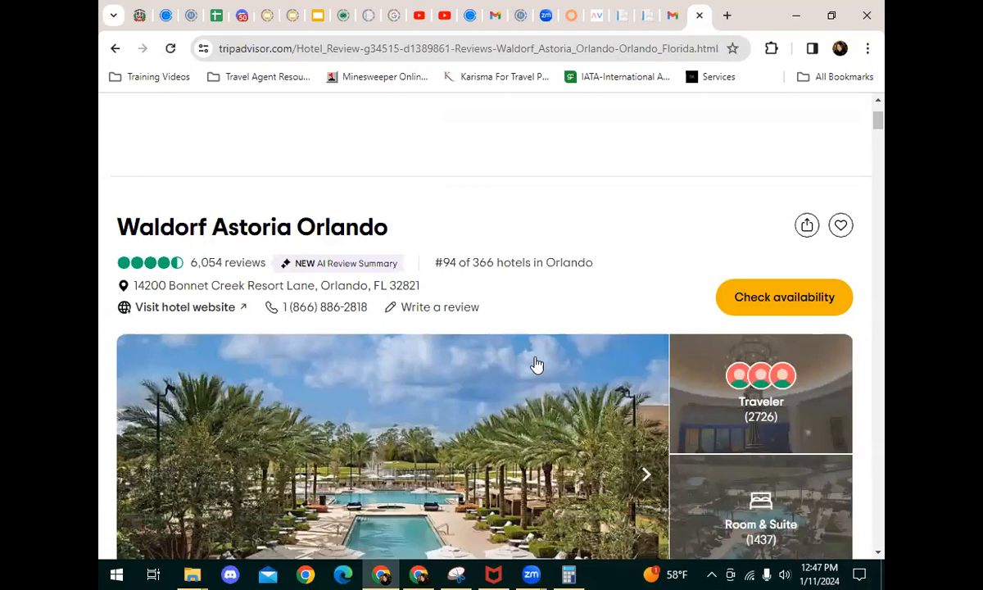
pyautogui.scroll(-4, 574, 279)
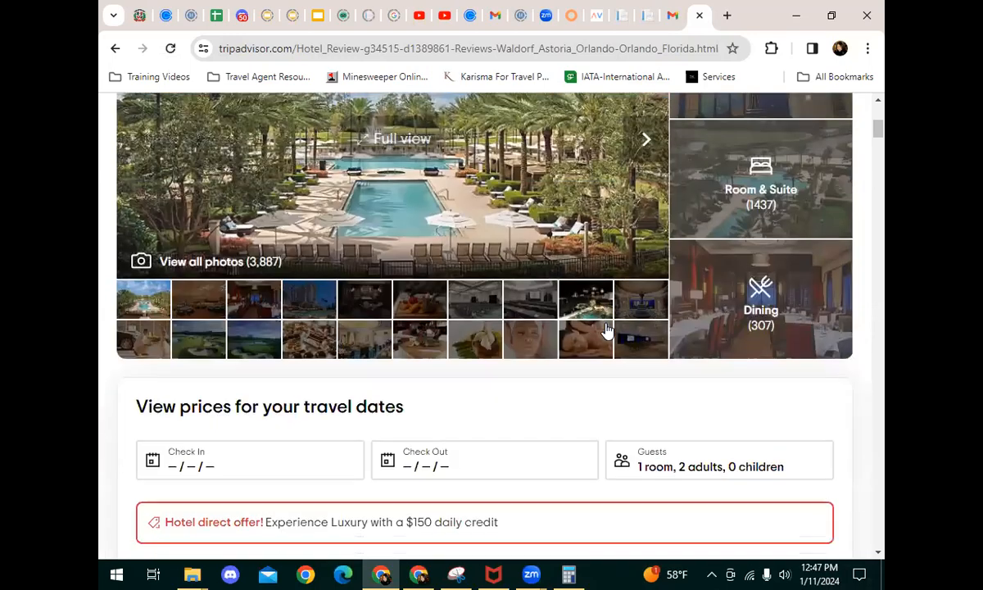
pyautogui.scroll(-8, 593, 385)
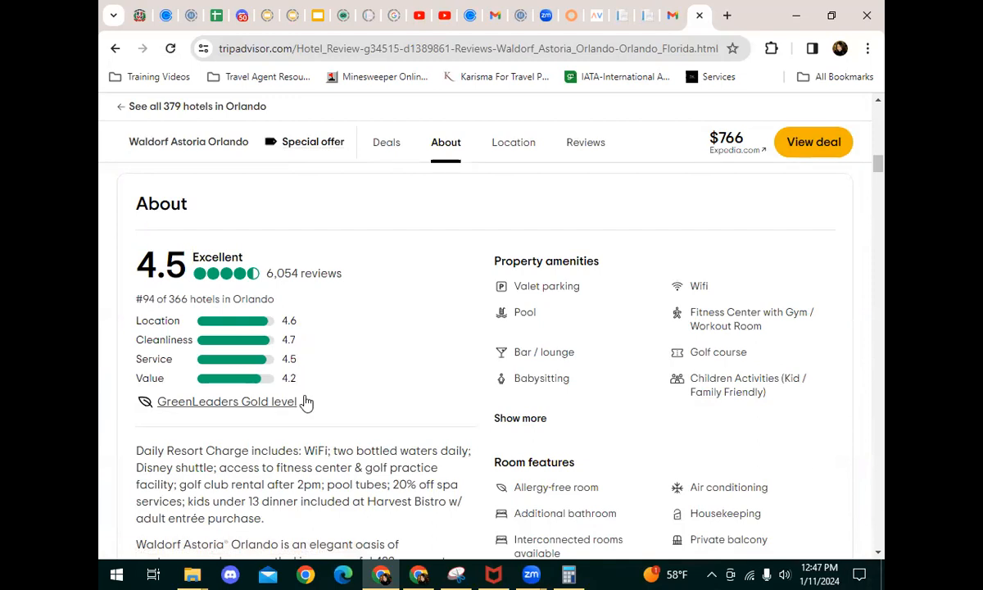
pyautogui.scroll(-10, 375, 363)
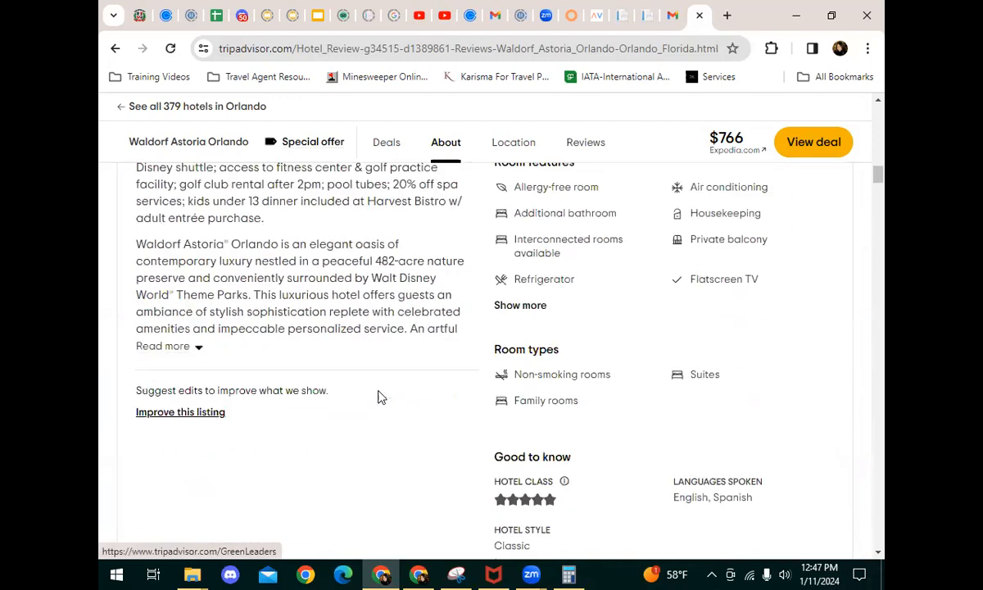
pyautogui.scroll(-8, 381, 397)
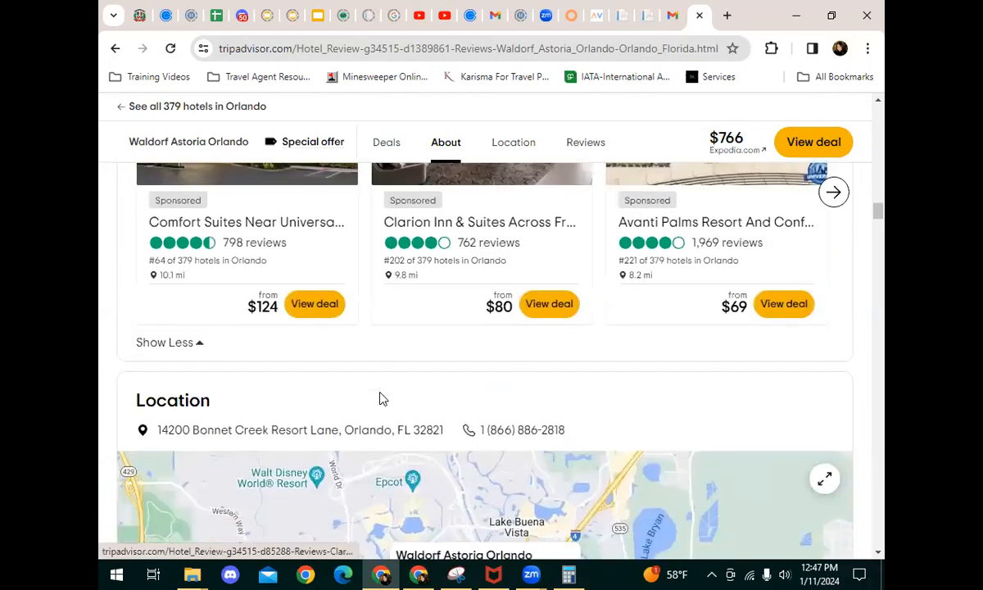
pyautogui.scroll(-3, 382, 399)
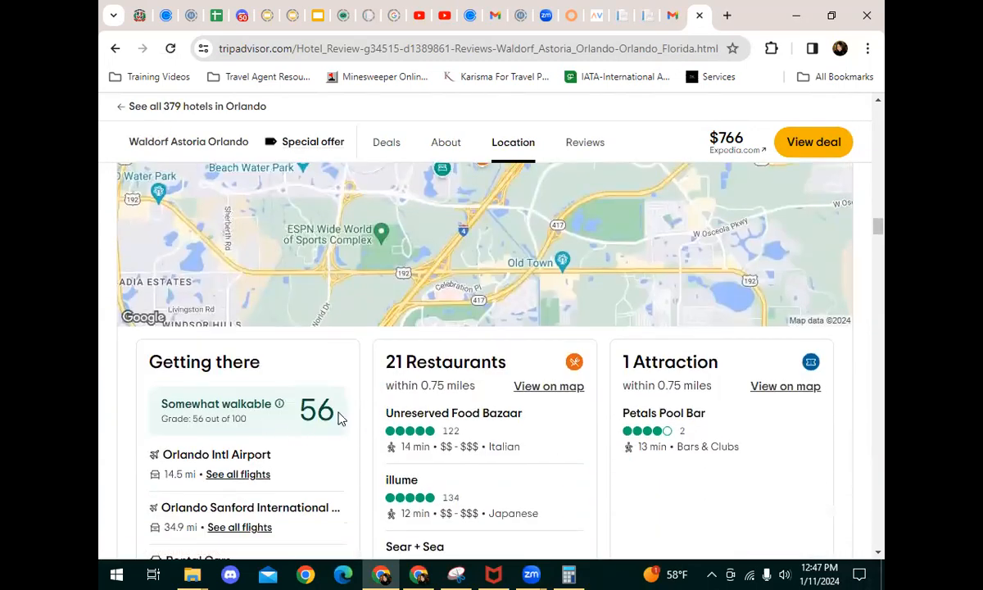
pyautogui.scroll(-2, 344, 426)
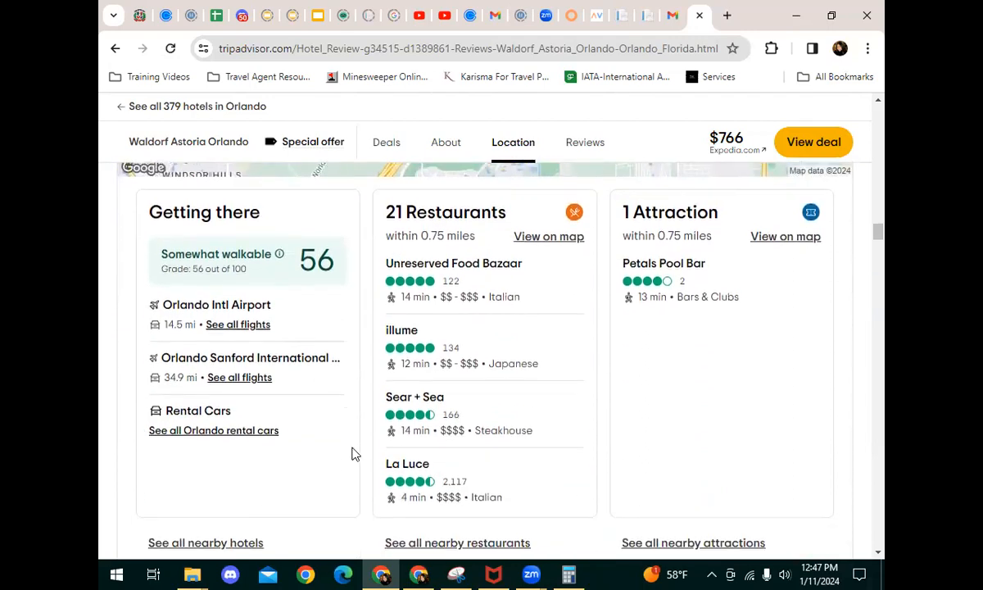
pyautogui.scroll(-4, 322, 273)
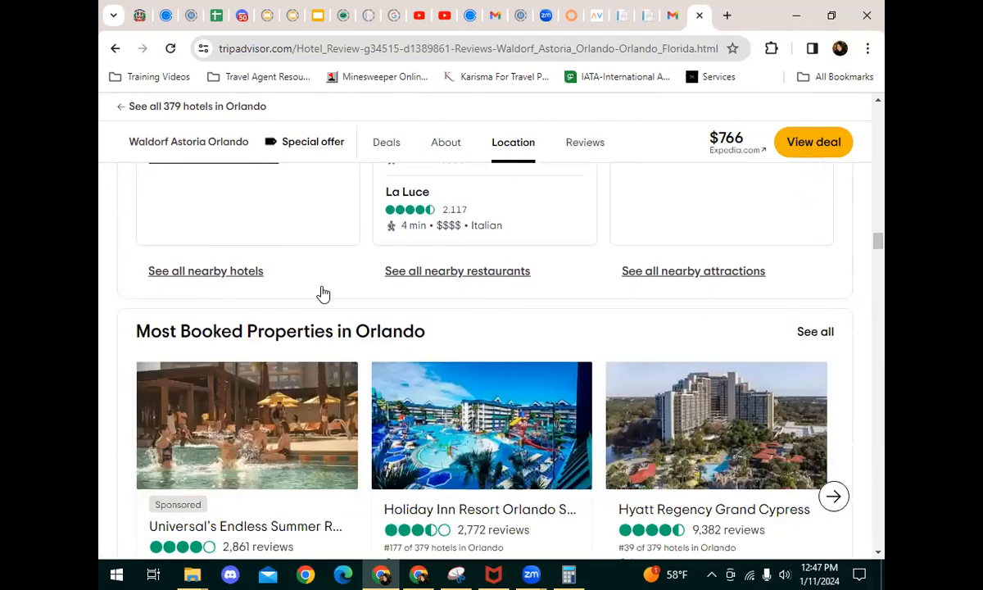
pyautogui.scroll(1, 336, 327)
pyautogui.scroll(-8, 327, 345)
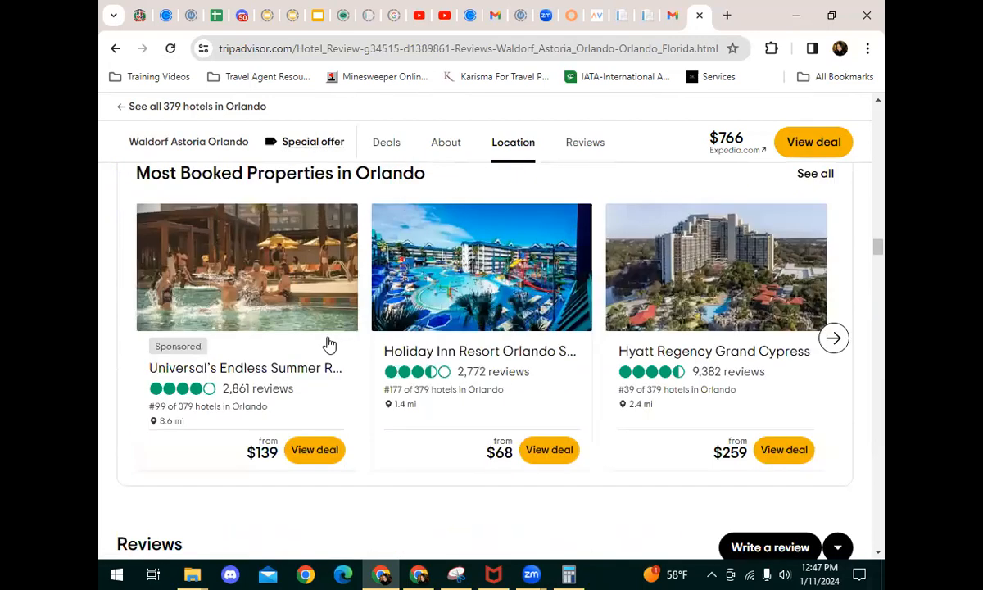
# Read the Tripadvisor guest reviews of Waldorf Astoria Orlando, covering both low and high ratings.
pyautogui.scroll(-14, 275, 293)
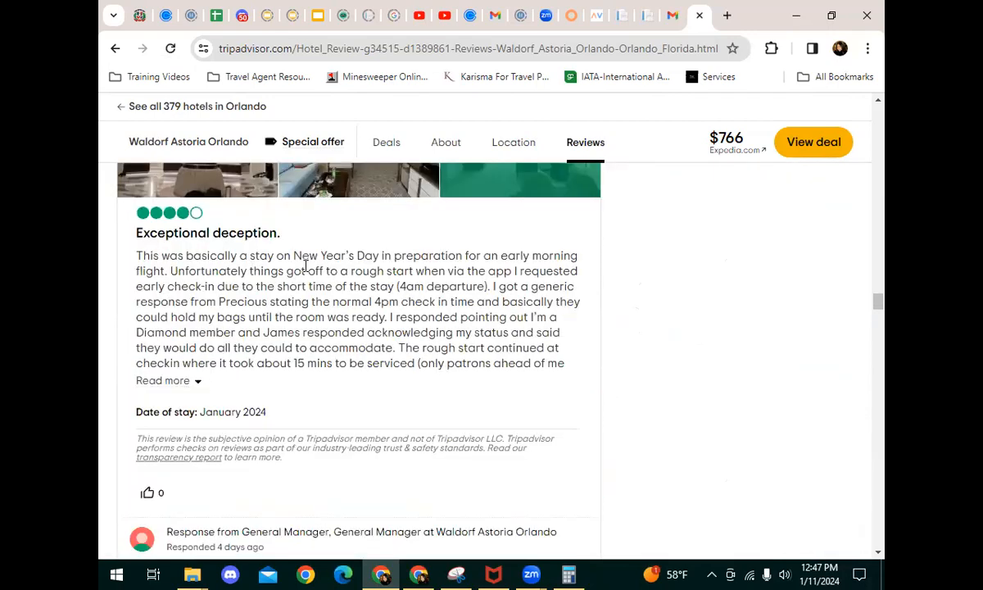
pyautogui.scroll(-5, 255, 321)
pyautogui.scroll(-7, 270, 340)
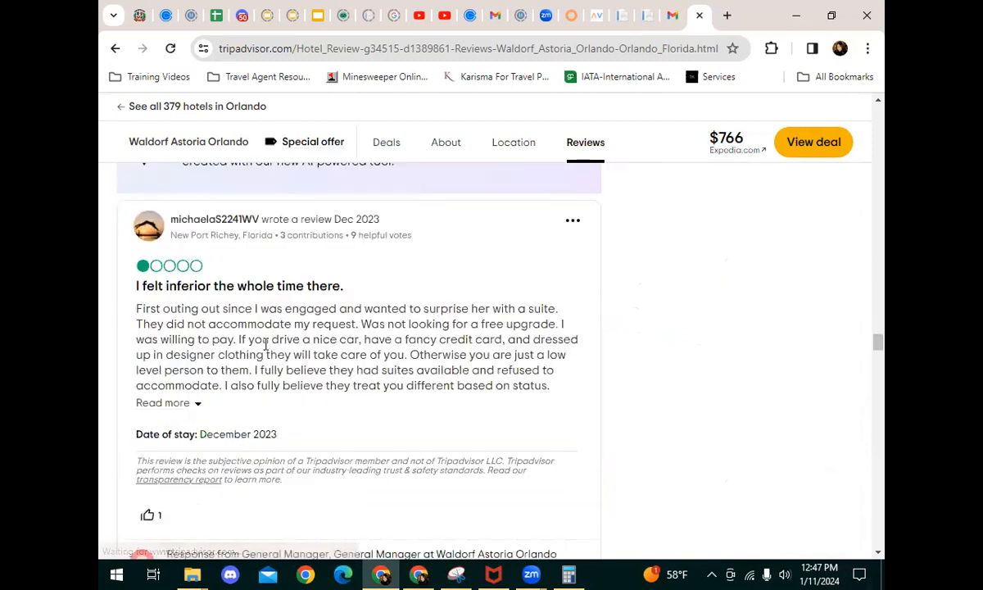
pyautogui.scroll(-5, 439, 340)
pyautogui.scroll(-5, 434, 346)
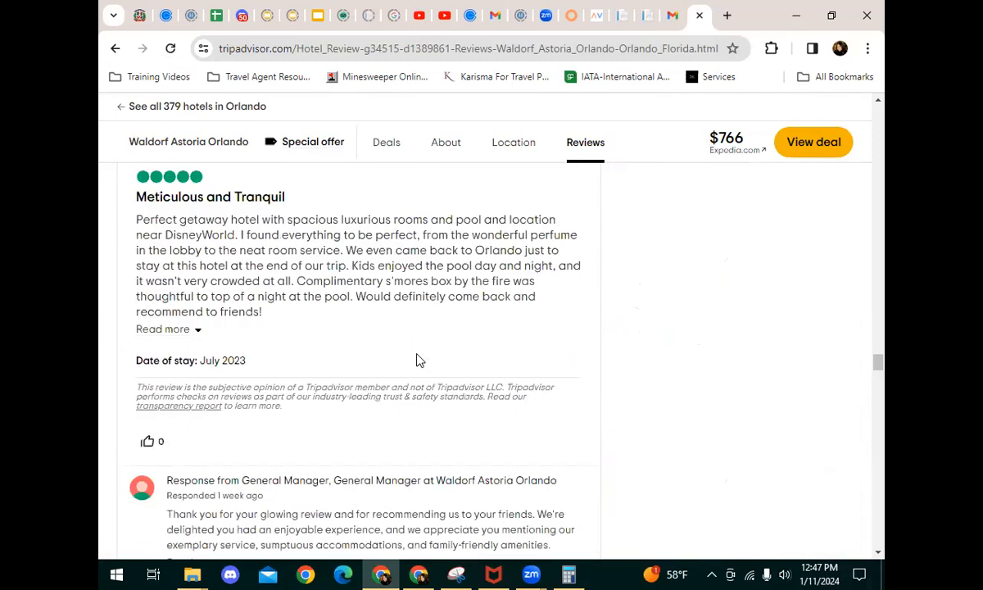
# Return to the ProfitAgility hotel page, go to the home page, and switch the search to Mexico Weeks.
pyautogui.click(639, 16)
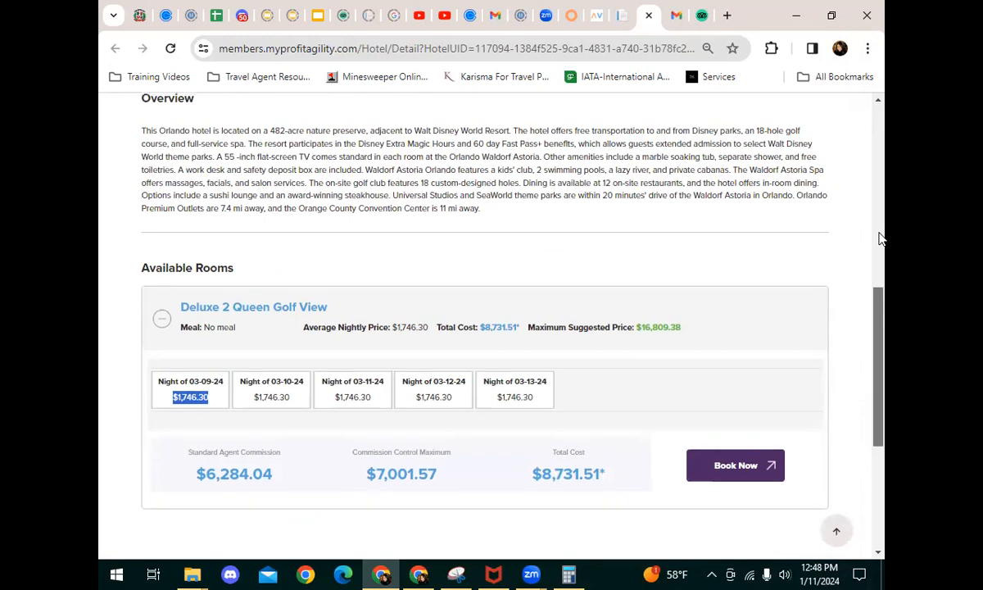
pyautogui.moveTo(885, 318); pyautogui.dragTo(845, 87)
pyautogui.click(264, 156)
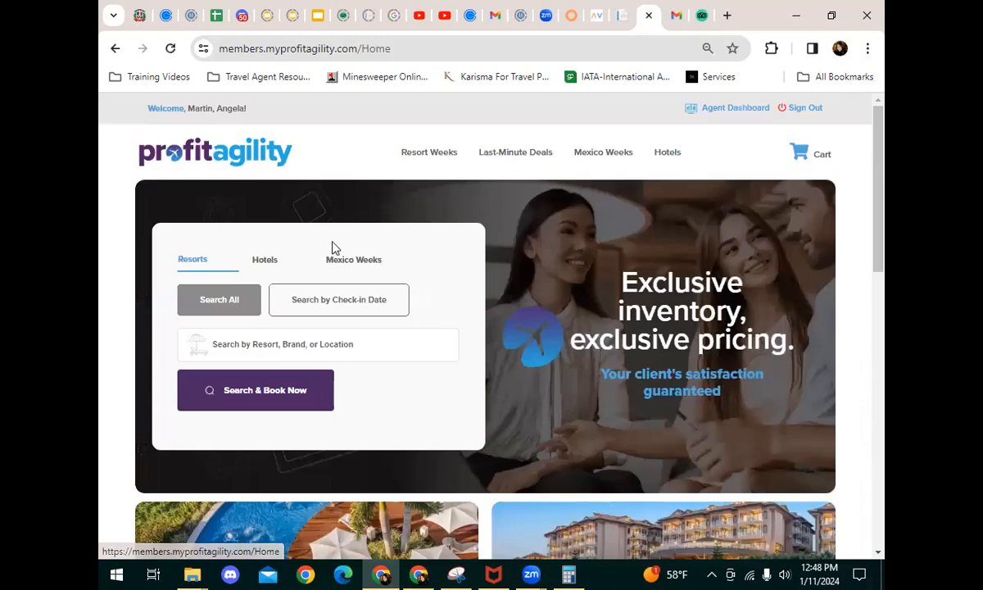
pyautogui.click(351, 259)
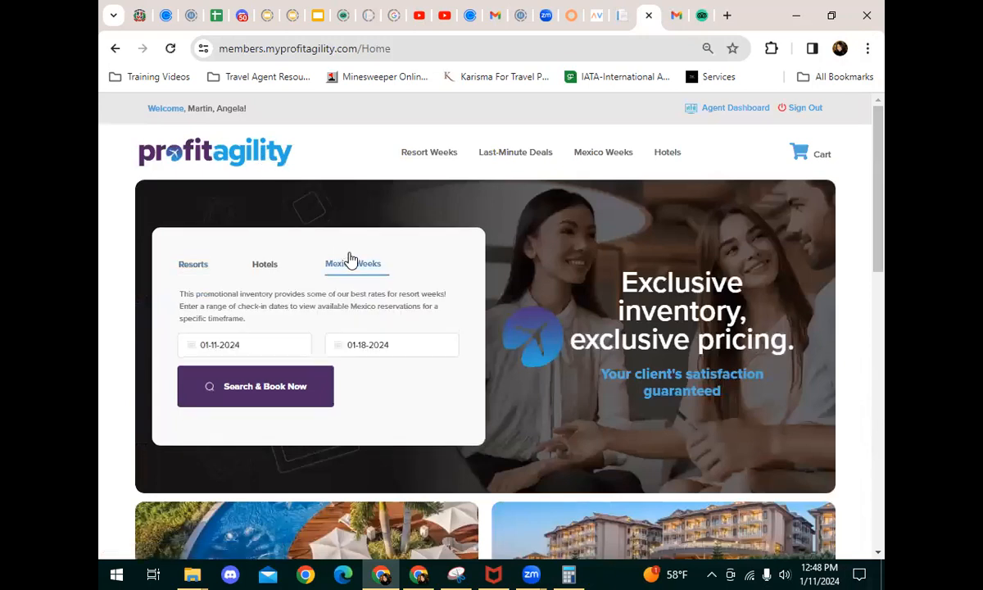
# Set the check-in range from 03-09-2024 to 03-16-2024 and search for available Mexico weeks.
pyautogui.doubleClick(265, 347)
pyautogui.click(312, 369)
pyautogui.click(311, 370)
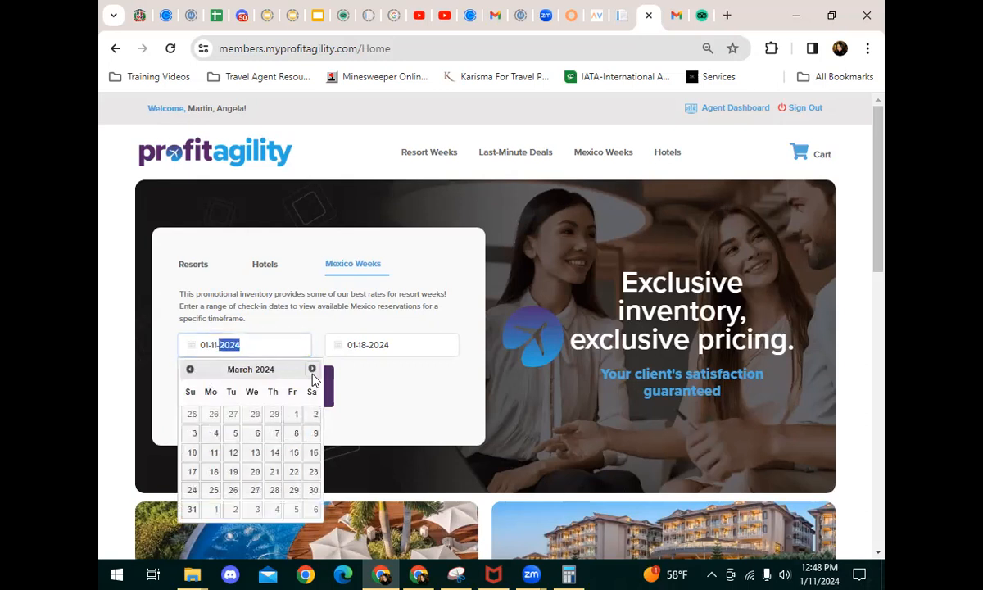
pyautogui.click(311, 437)
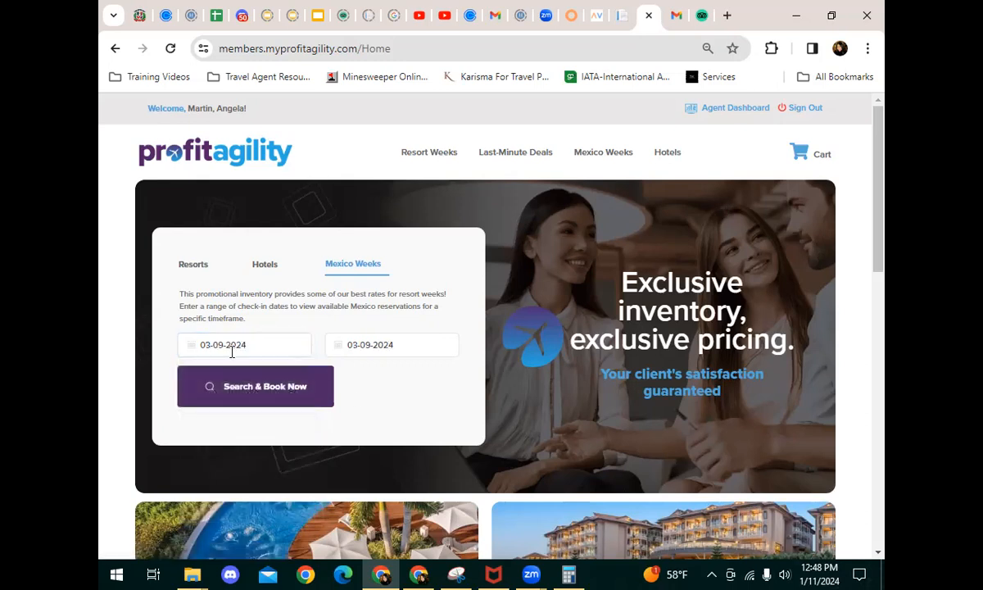
pyautogui.click(380, 345)
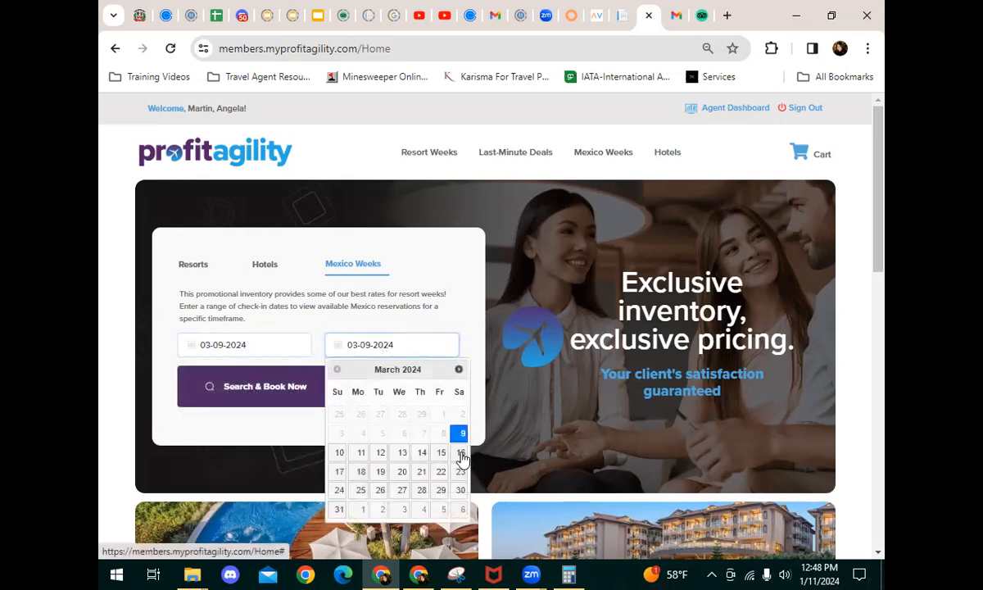
pyautogui.click(433, 429)
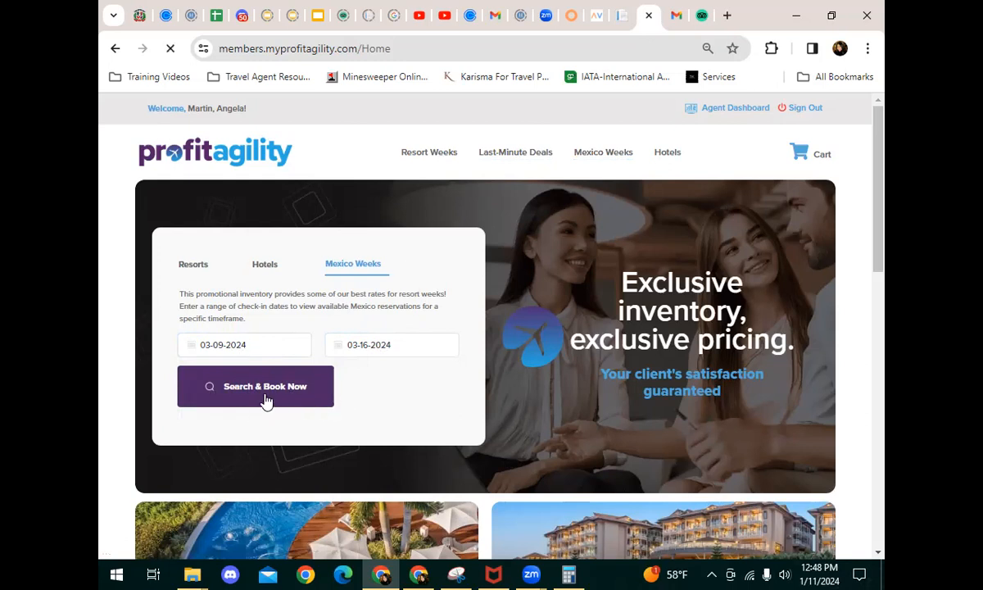
# Examine the Mexico weeks results for resort names, unit types, check-in dates, availability, capacity, and total prices.
pyautogui.scroll(-2, 756, 340)
pyautogui.scroll(-4, 755, 340)
pyautogui.scroll(8, 694, 367)
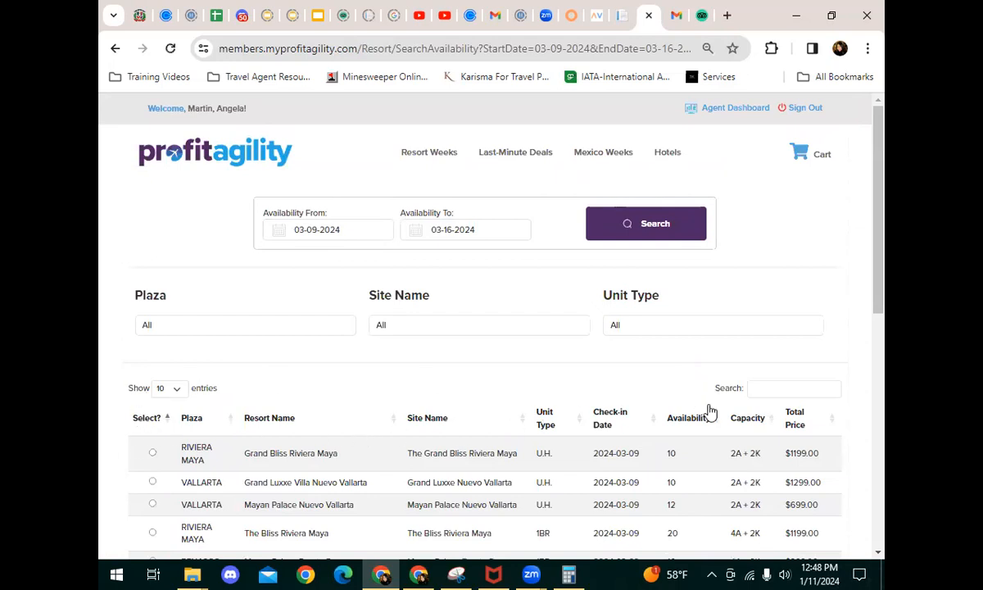
pyautogui.scroll(-2, 727, 373)
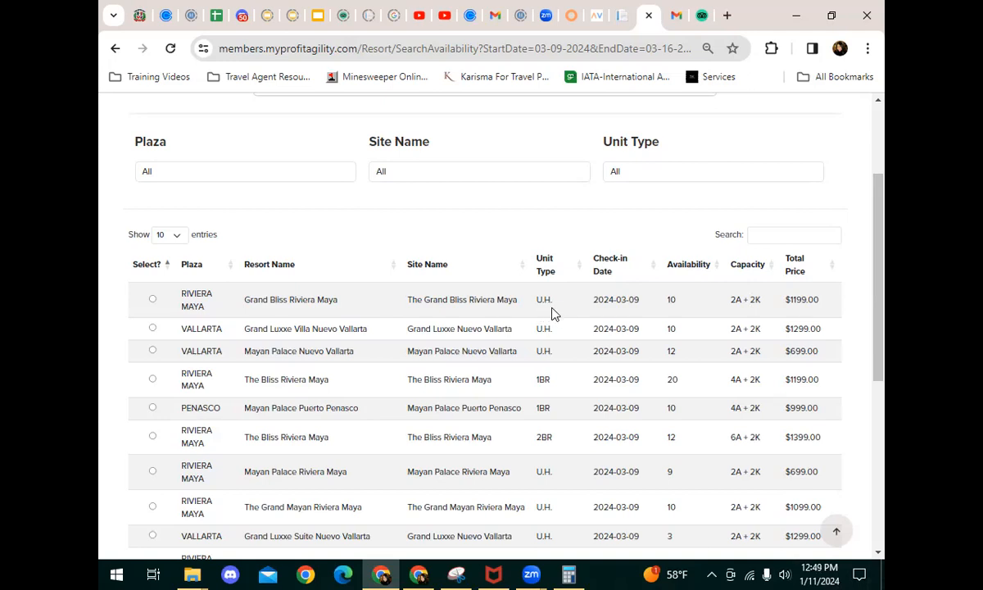
pyautogui.scroll(-1, 567, 395)
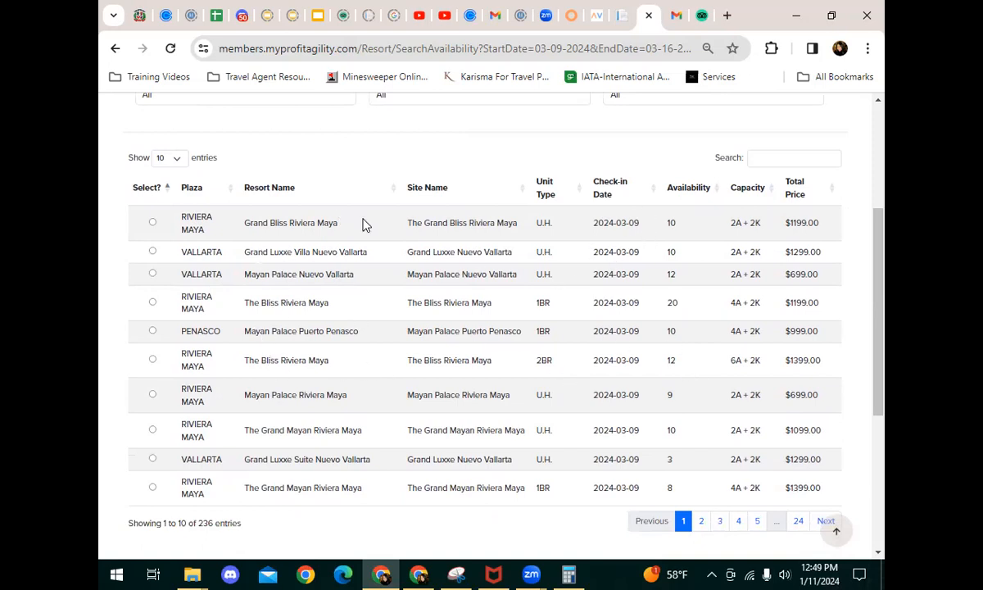
# Filter the Mexico weeks by the RIVIERA MAYA plaza and the 2BR unit type, keeping all site names.
pyautogui.scroll(2, 311, 238)
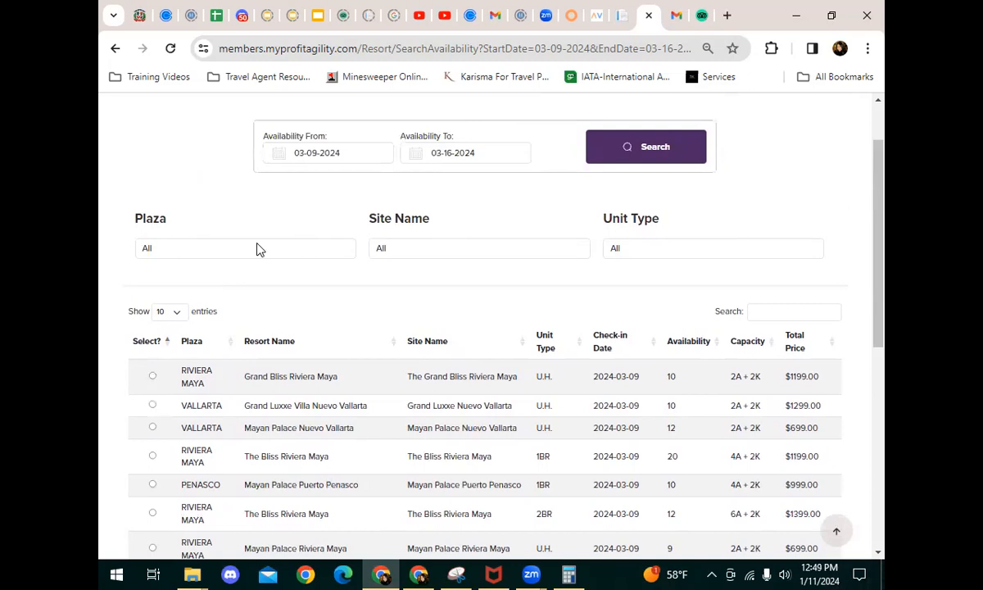
pyautogui.click(326, 254)
pyautogui.click(300, 305)
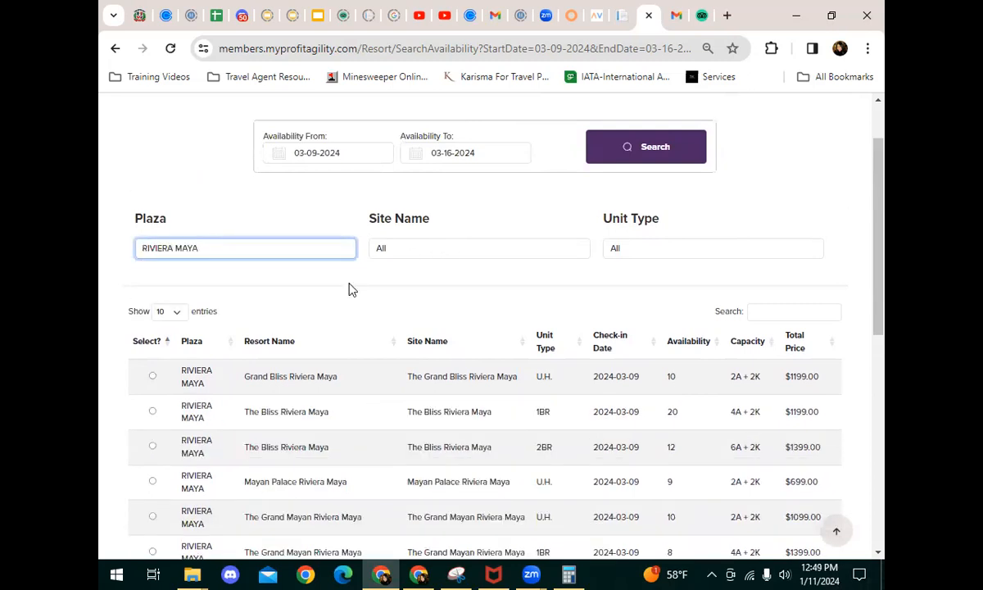
pyautogui.click(549, 250)
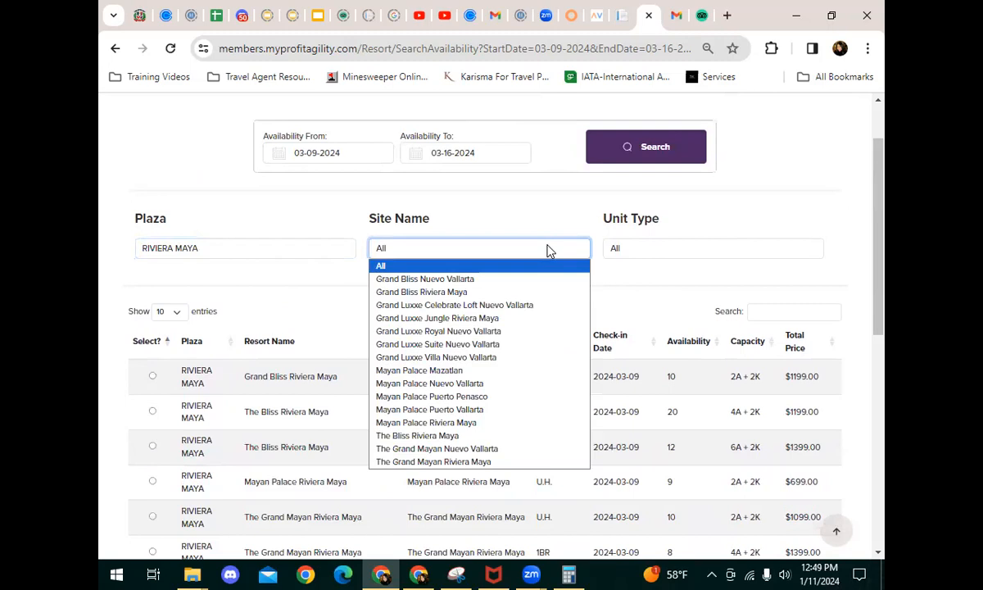
pyautogui.click(643, 249)
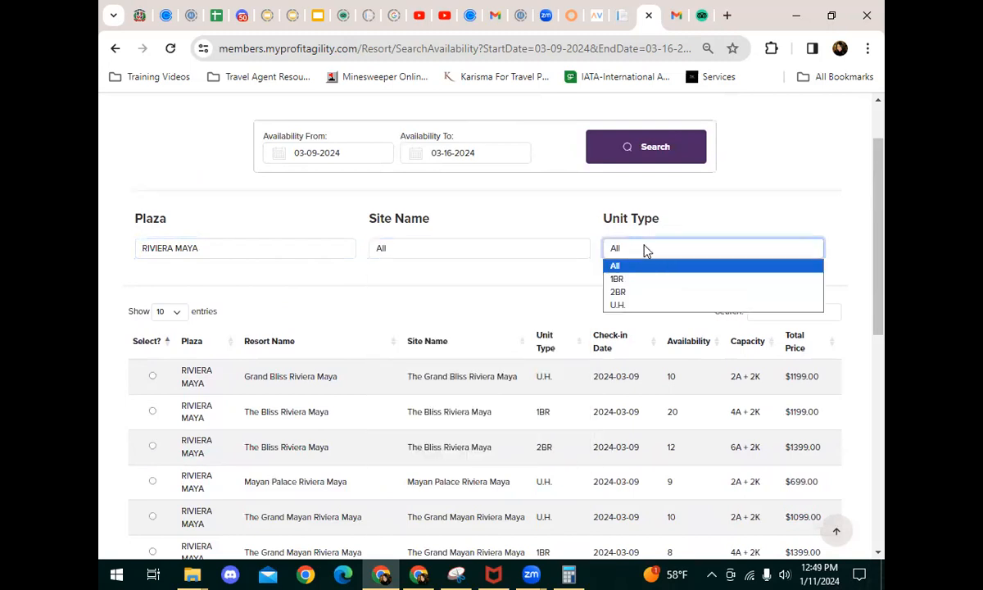
pyautogui.click(649, 292)
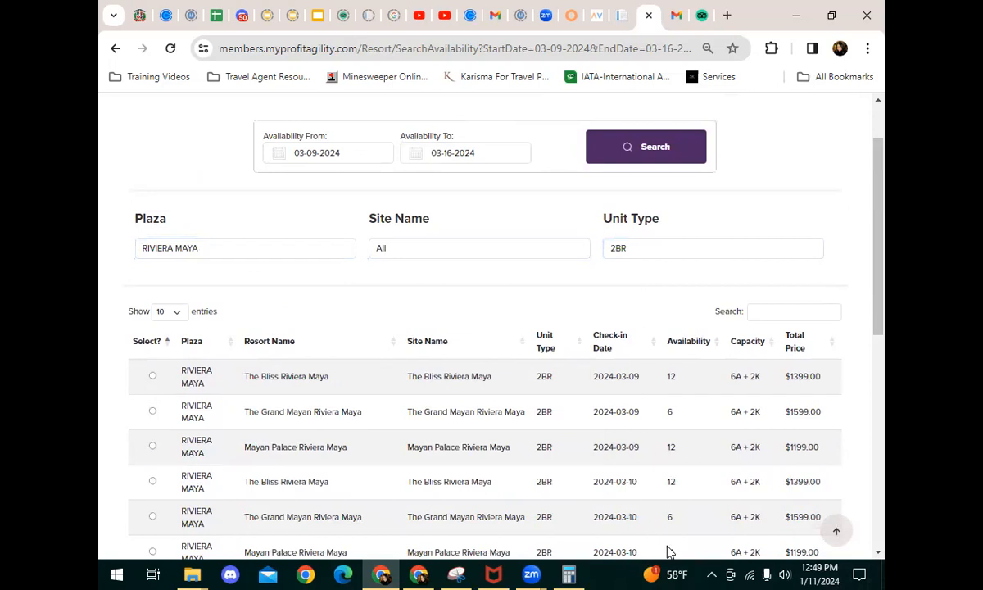
# Sort the results by lowest total price and select the Mayan Palace Riviera Maya 2BR week checking in 2024-03-09.
pyautogui.scroll(-1, 673, 525)
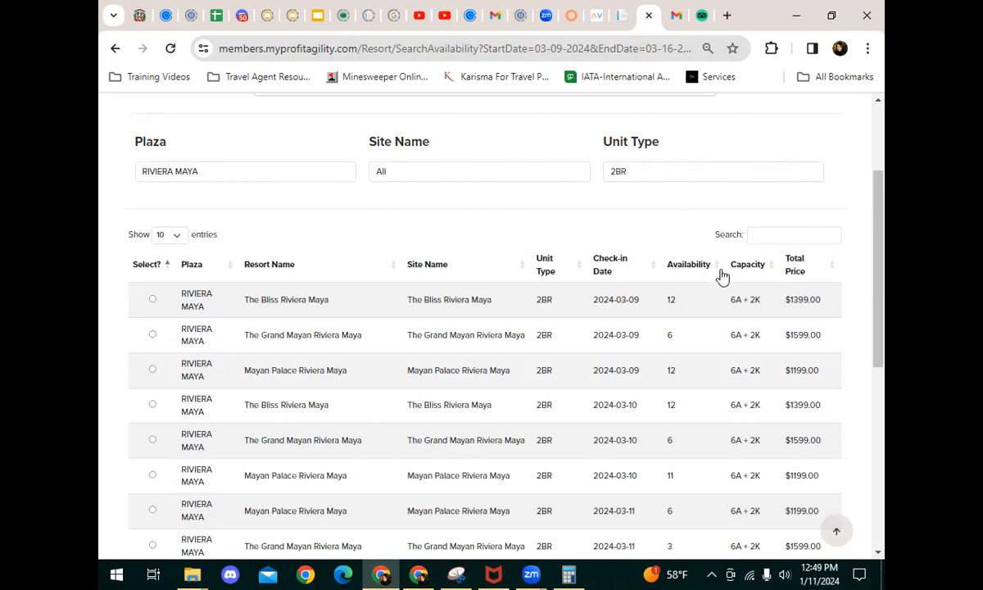
pyautogui.click(801, 270)
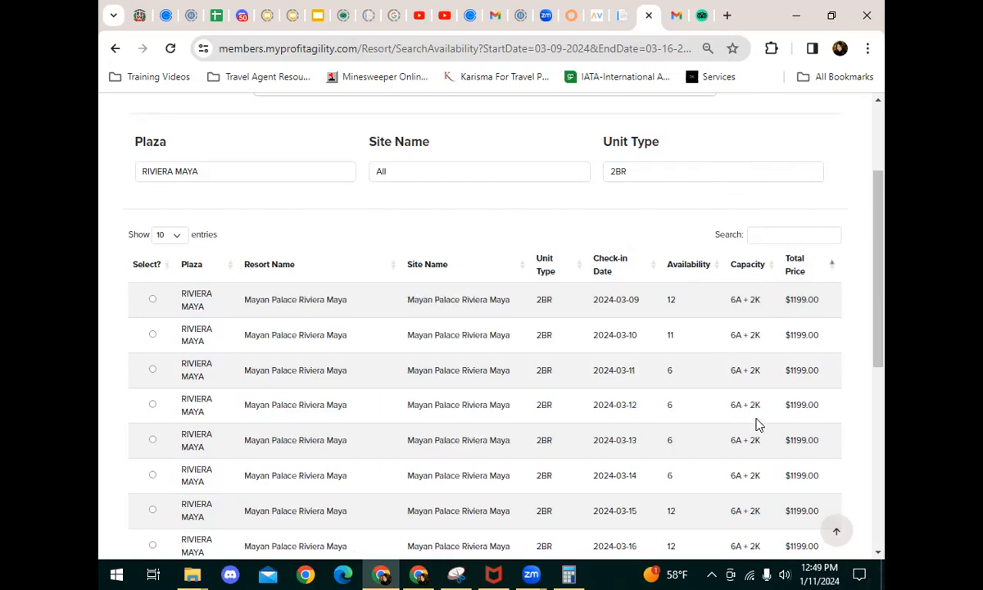
pyautogui.scroll(-1, 738, 411)
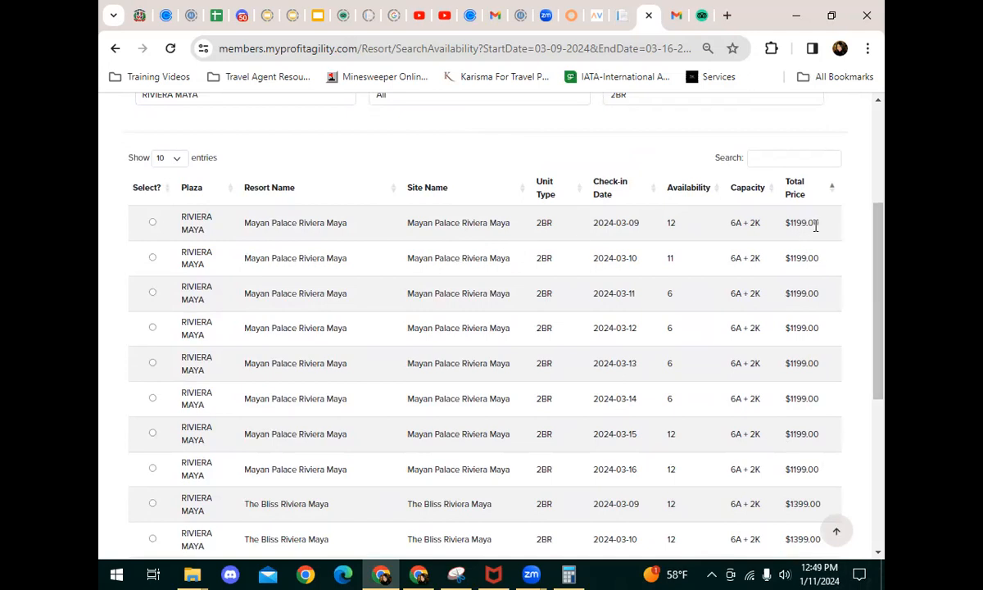
pyautogui.click(153, 223)
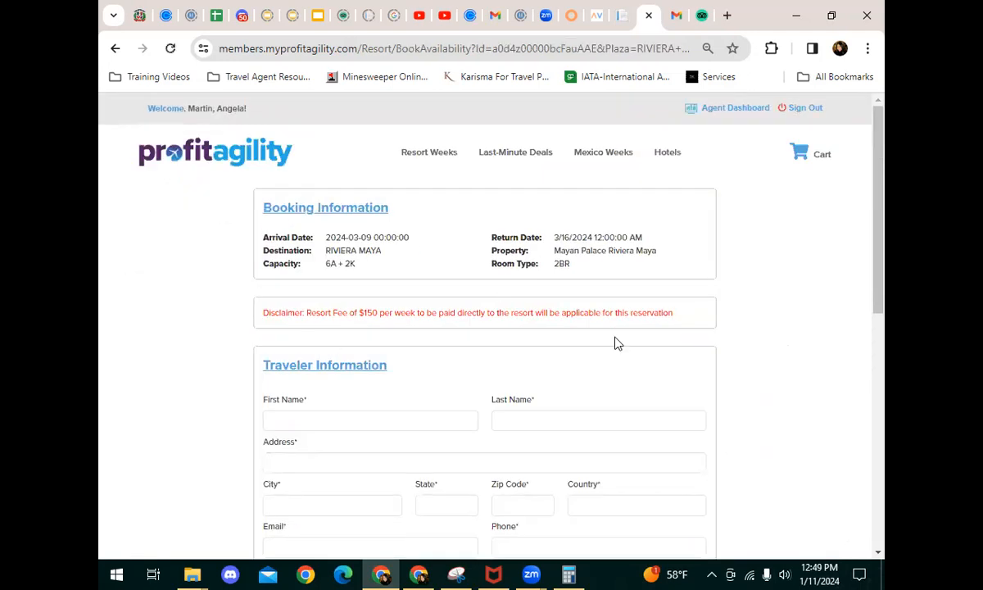
# Review the resort fee disclaimer, traveler fields, and billing information on the booking form.
pyautogui.moveTo(674, 318); pyautogui.dragTo(263, 313)
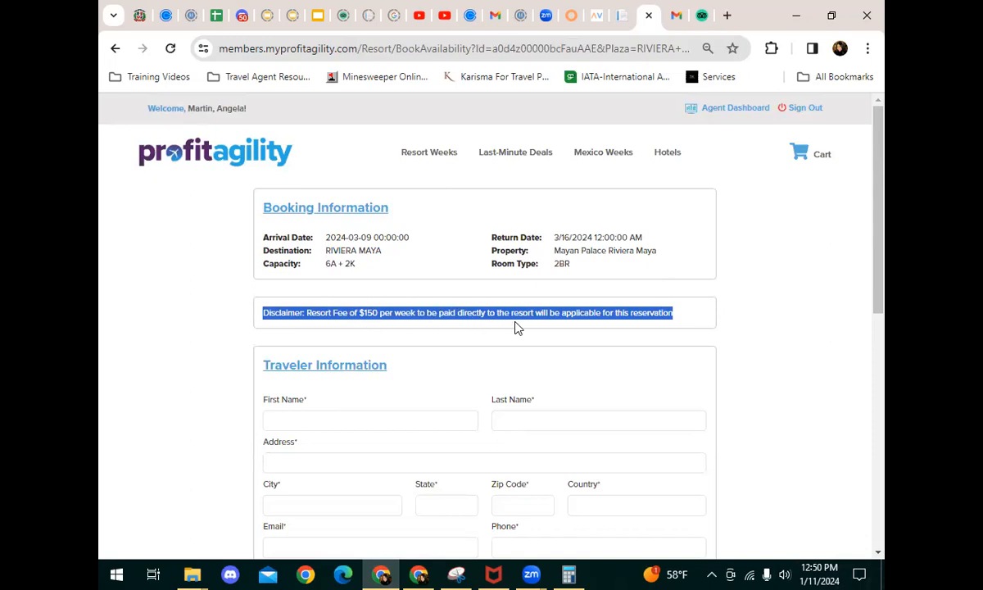
pyautogui.click(683, 314)
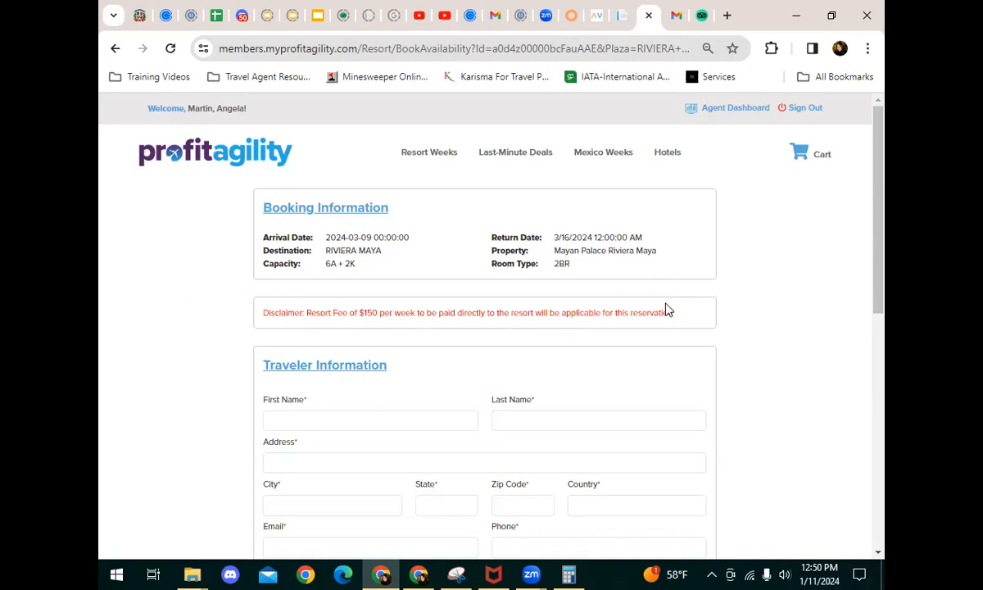
pyautogui.scroll(-3, 744, 320)
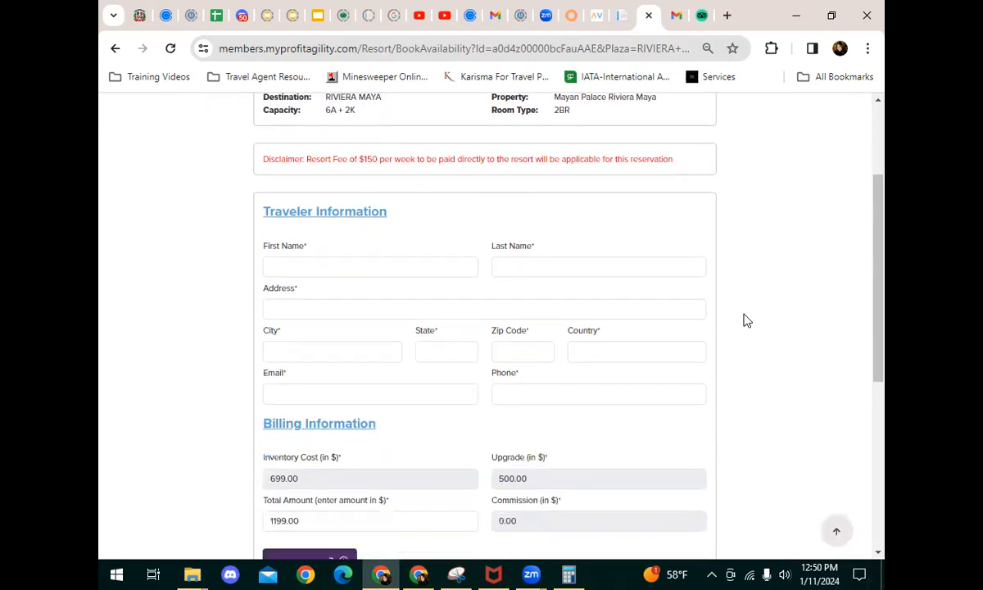
pyautogui.scroll(-2, 726, 249)
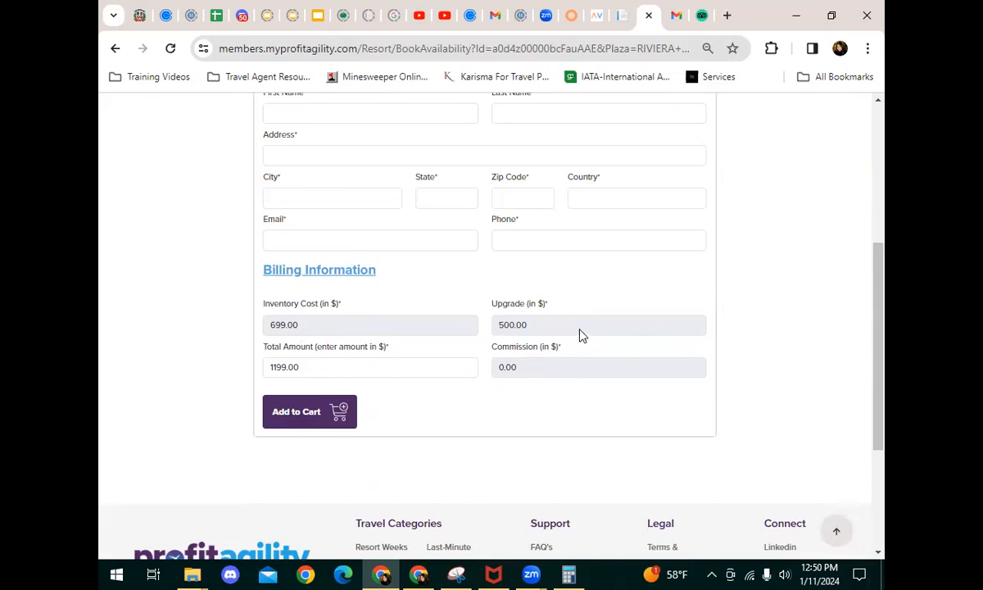
# Set the booking's total amount to 1699.00 and check the commission.
pyautogui.click(297, 369)
pyautogui.moveTo(297, 368); pyautogui.dragTo(267, 362)
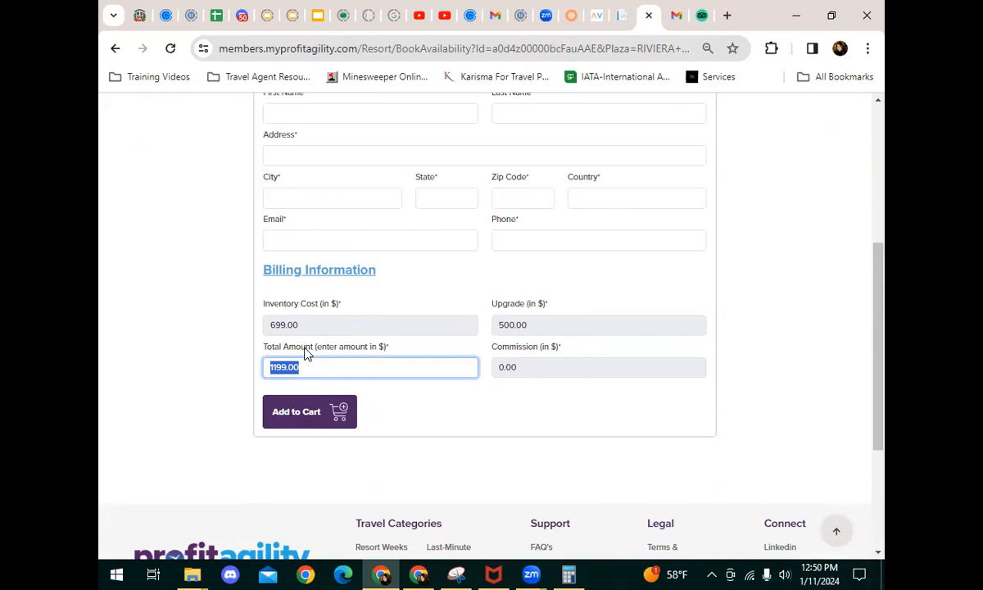
pyautogui.click(274, 367)
pyautogui.press('BackSpace')
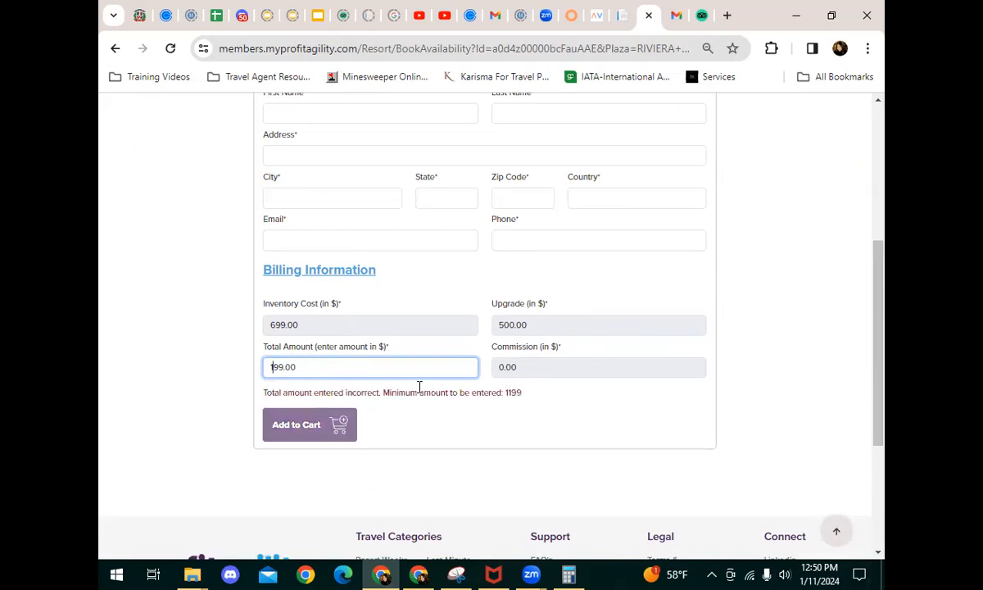
pyautogui.write('16')
pyautogui.click(401, 366)
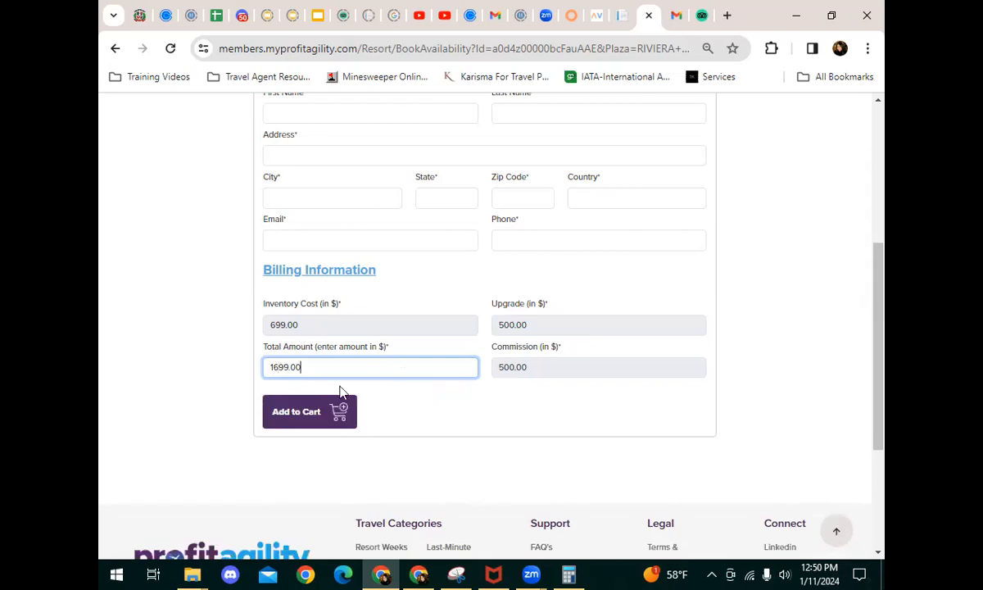
pyautogui.click(537, 375)
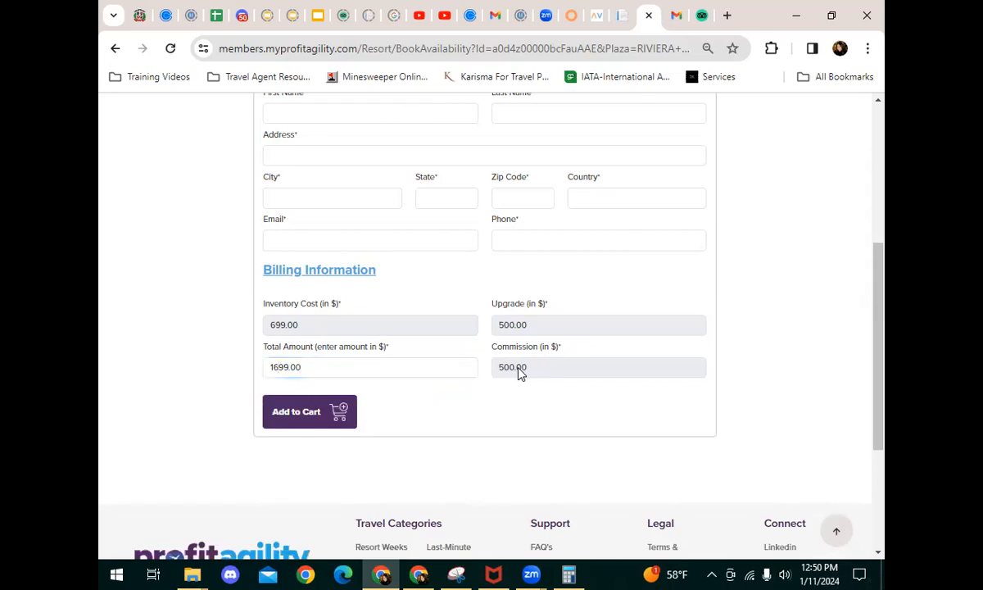
# Set the total amount back to 1199.00 and check the commission again.
pyautogui.click(279, 366)
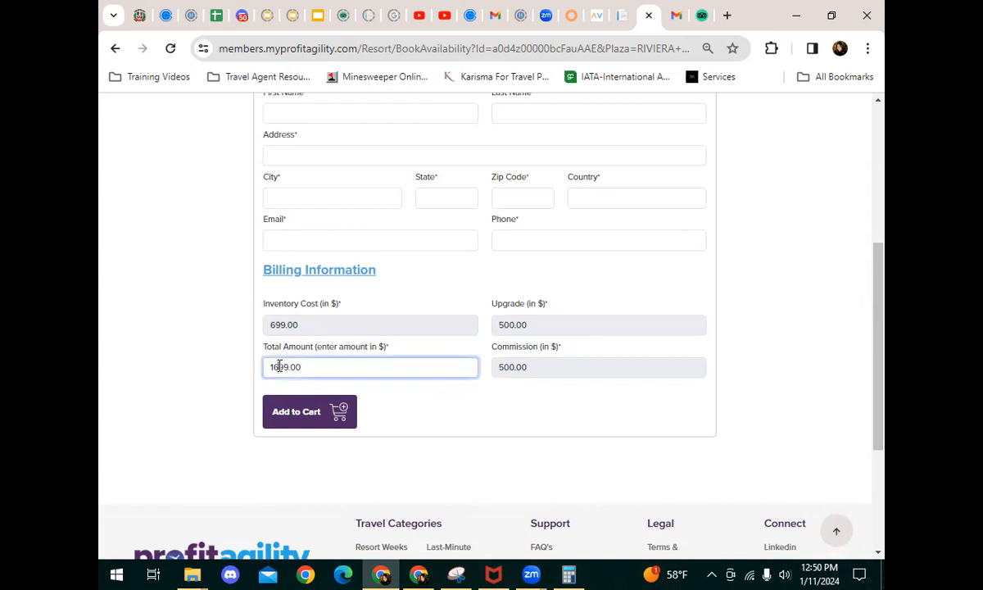
pyautogui.press('BackSpace')
pyautogui.write('1')
pyautogui.click(540, 373)
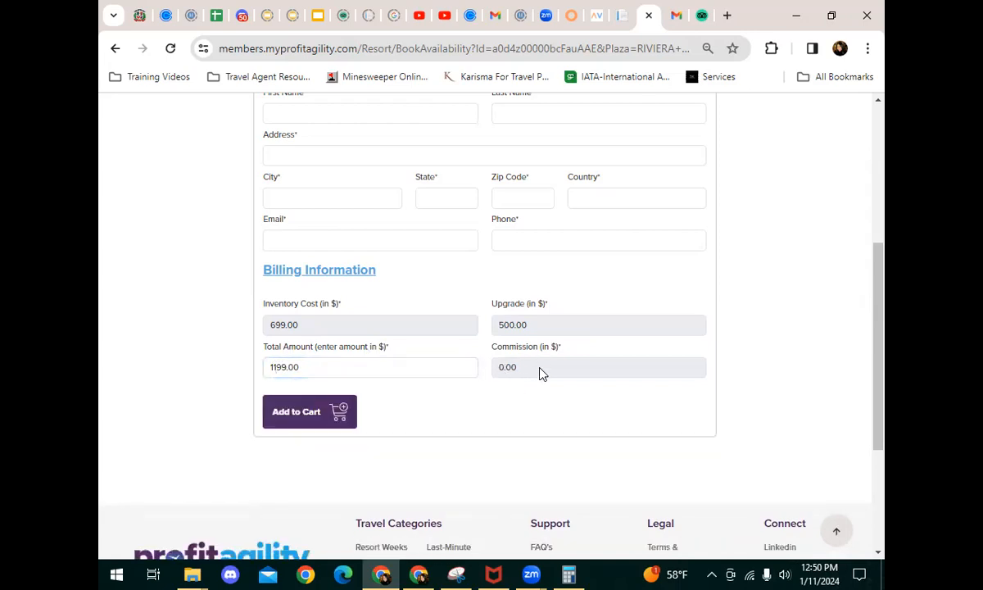
# Try a total amount below the allowed minimum, and restore it to 1199.00.
pyautogui.click(277, 367)
pyautogui.press('BackSpace')
pyautogui.press('BackSpace')
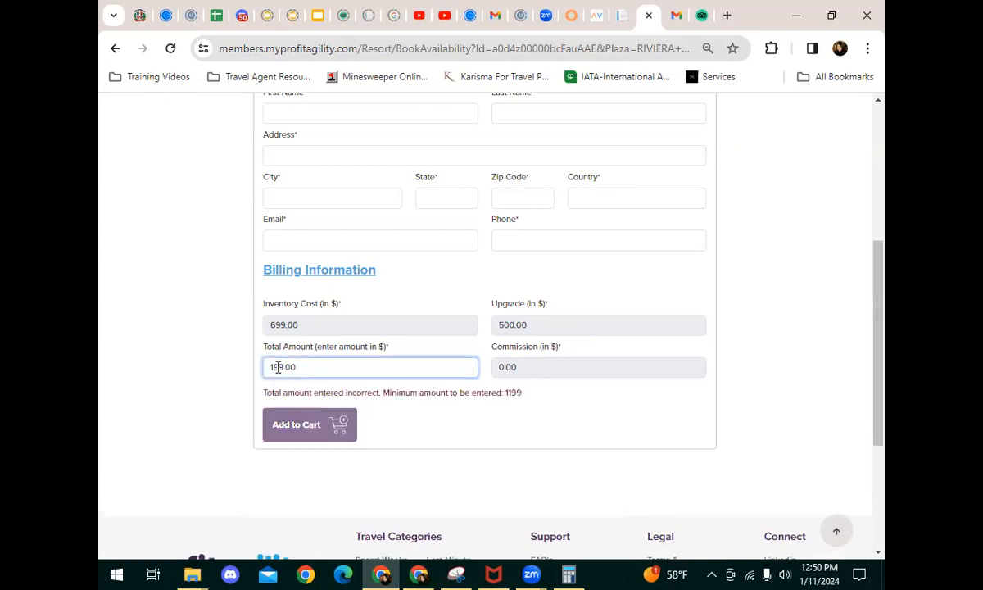
pyautogui.write('9')
pyautogui.press('Delete')
pyautogui.write('11')
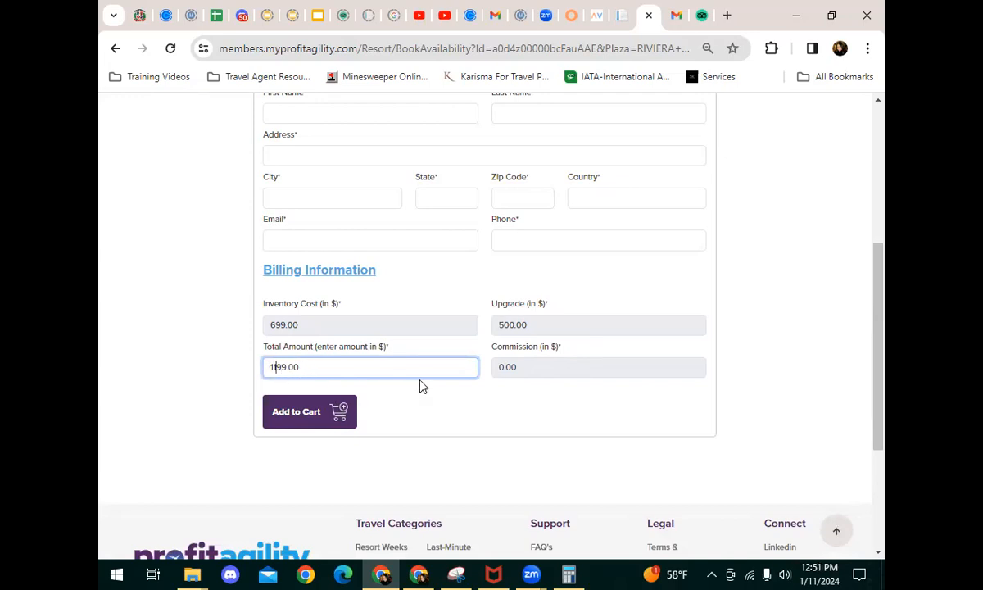
# Copy the booking's total amount of 1199.00 into the calculator and divide it by 8 people.
pyautogui.moveTo(306, 366); pyautogui.dragTo(274, 369)
pyautogui.rightClick(275, 369)
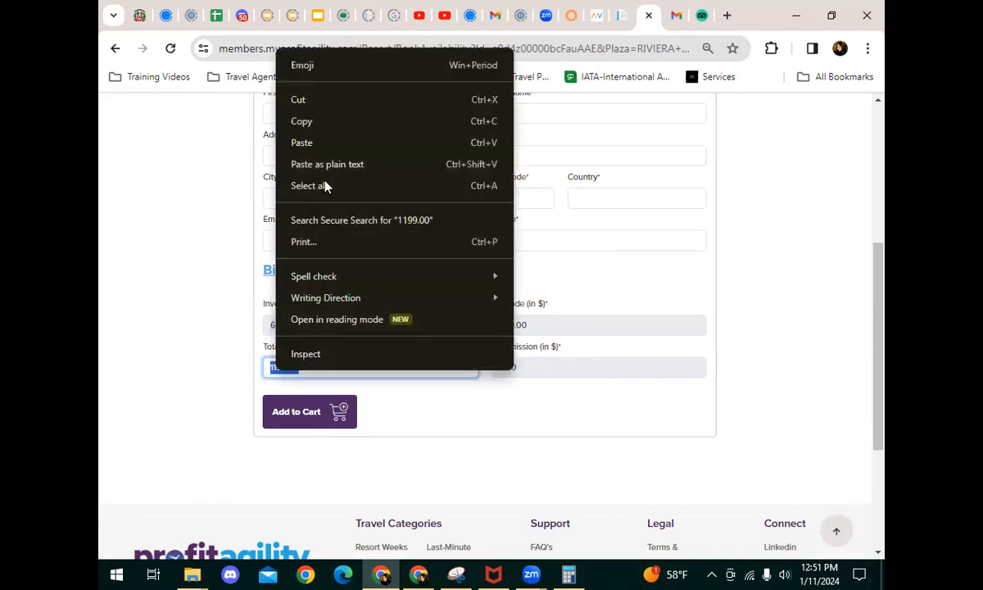
pyautogui.click(310, 121)
pyautogui.click(571, 574)
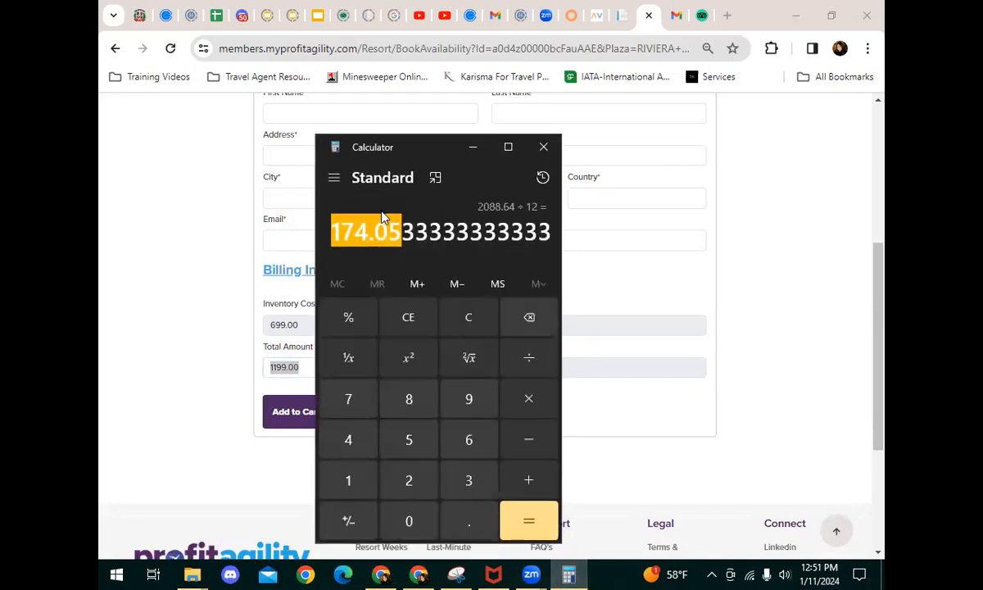
pyautogui.click(464, 318)
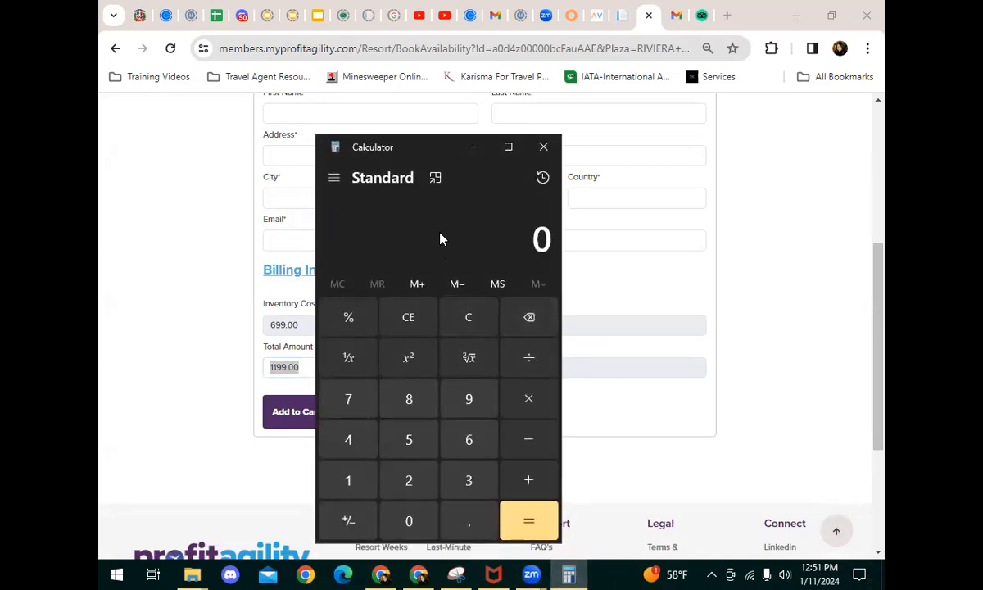
pyautogui.hotkey('ctrl', 'v')
pyautogui.click(531, 365)
pyautogui.click(409, 399)
pyautogui.click(529, 523)
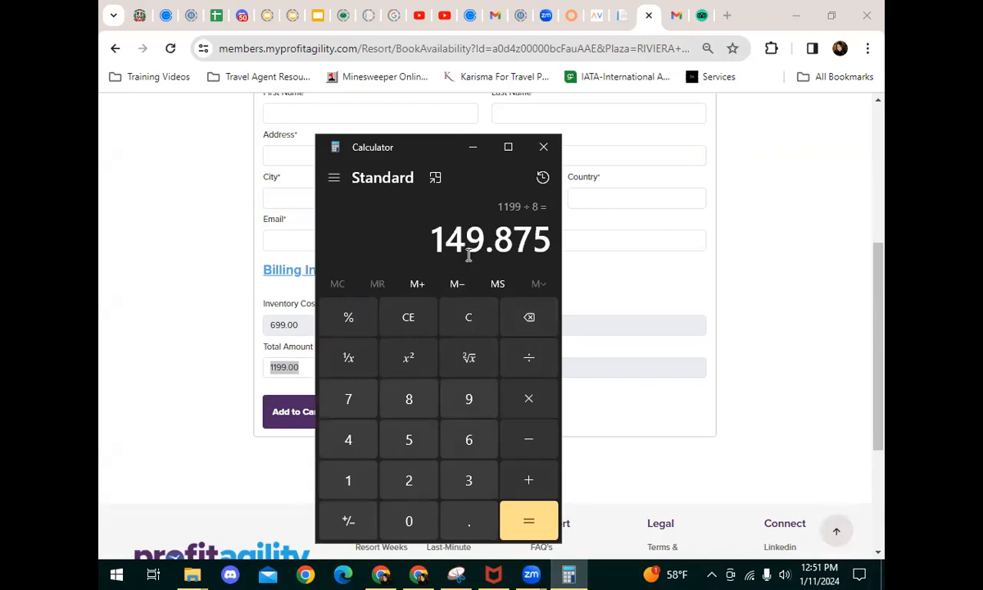
pyautogui.click(542, 147)
# Set the booking's total amount to 1699.00.
pyautogui.click(277, 368)
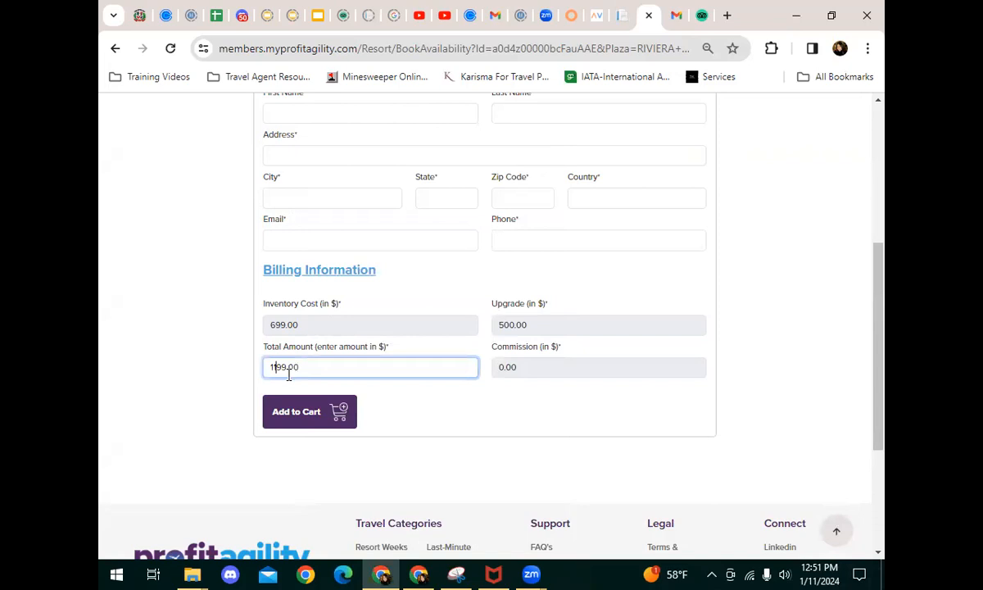
pyautogui.press('Delete')
pyautogui.write('6')
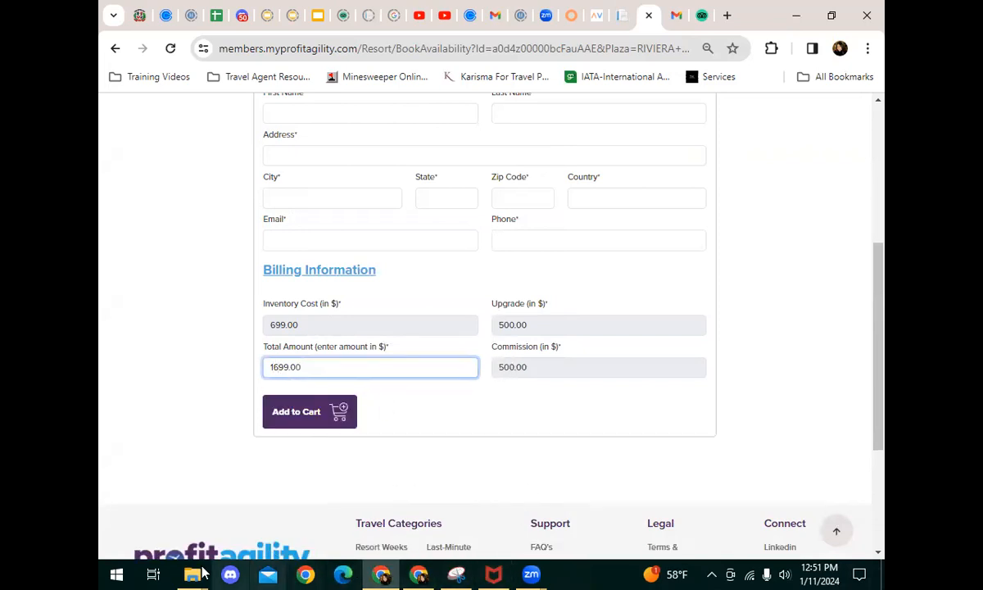
# Open the calculator again, divide the 1699 total by 8, and return to the booking form.
pyautogui.click(116, 573)
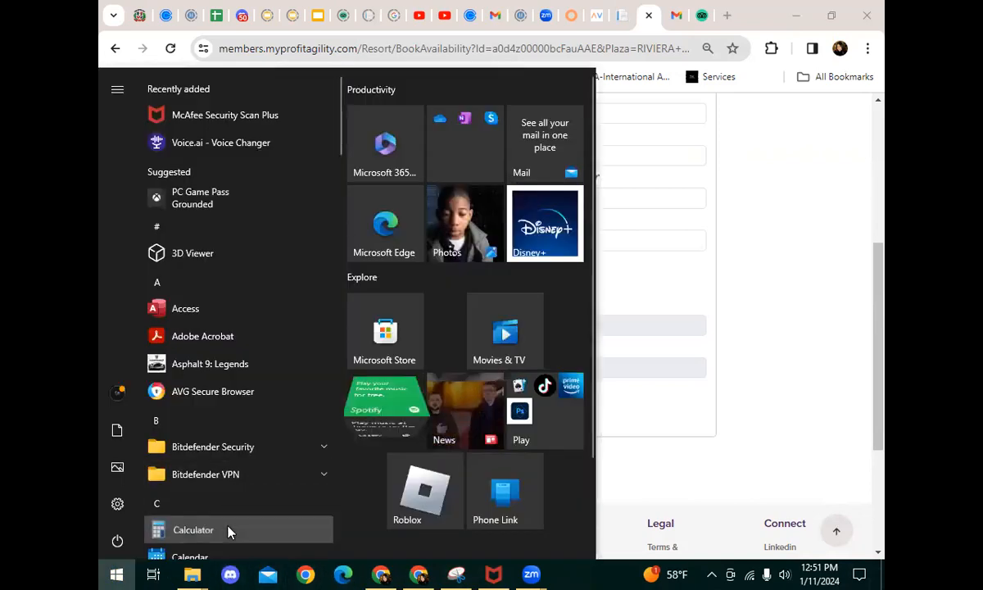
pyautogui.click(228, 530)
pyautogui.write('1699 ÷')
pyautogui.click(528, 358)
pyautogui.click(408, 399)
pyautogui.click(534, 533)
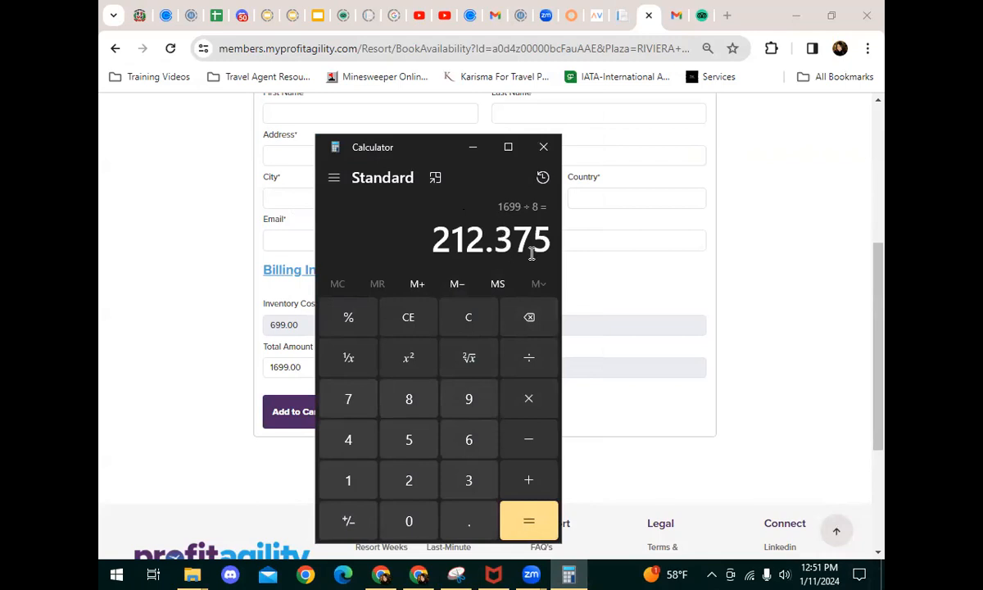
pyautogui.click(473, 149)
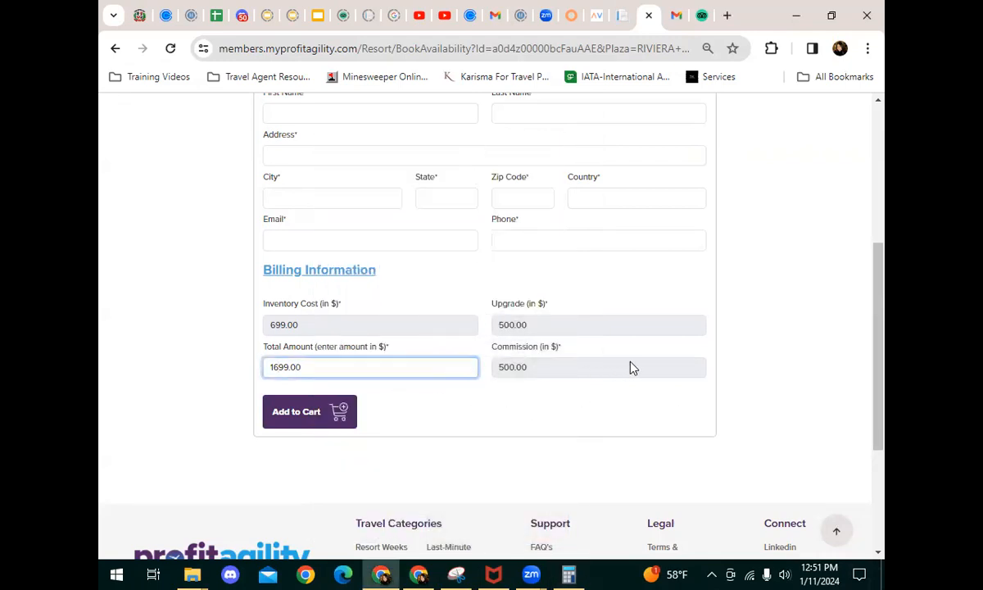
# Copy the property name Mayan Palace Riviera Maya from the booking information.
pyautogui.scroll(4, 608, 376)
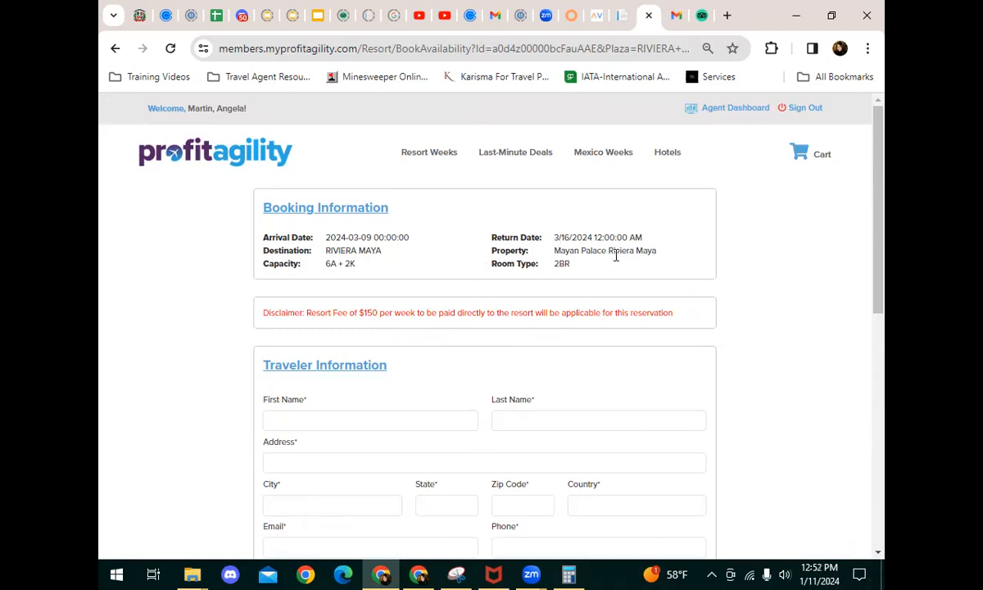
pyautogui.moveTo(656, 250); pyautogui.dragTo(577, 256)
pyautogui.rightClick(264, 238)
pyautogui.click(385, 254)
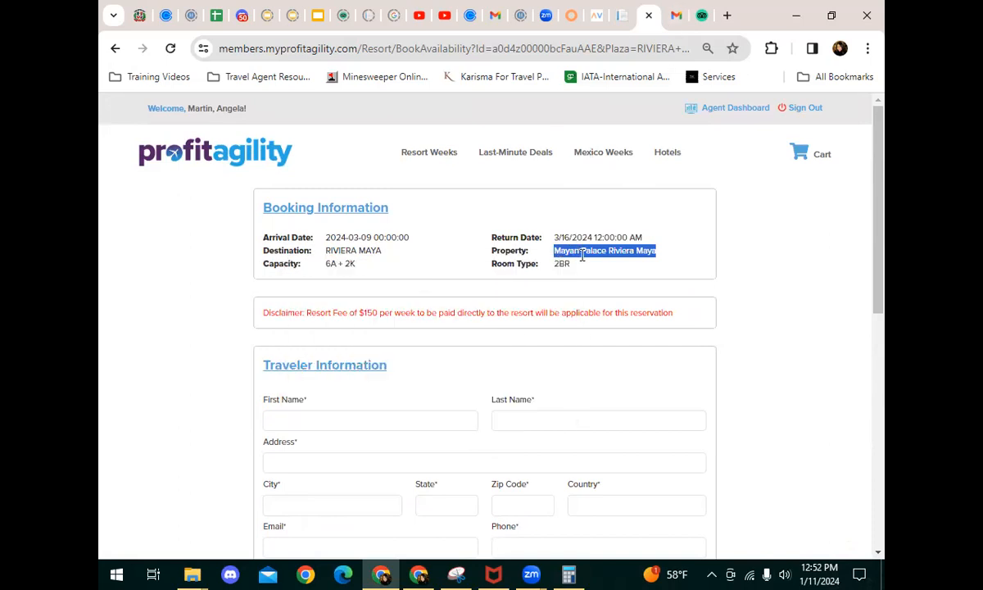
# Switch to Tripadvisor, search for Mayan Palace Riviera Maya, and open the Mayan Palace at Vidanta Riviera Maya page.
pyautogui.click(695, 15)
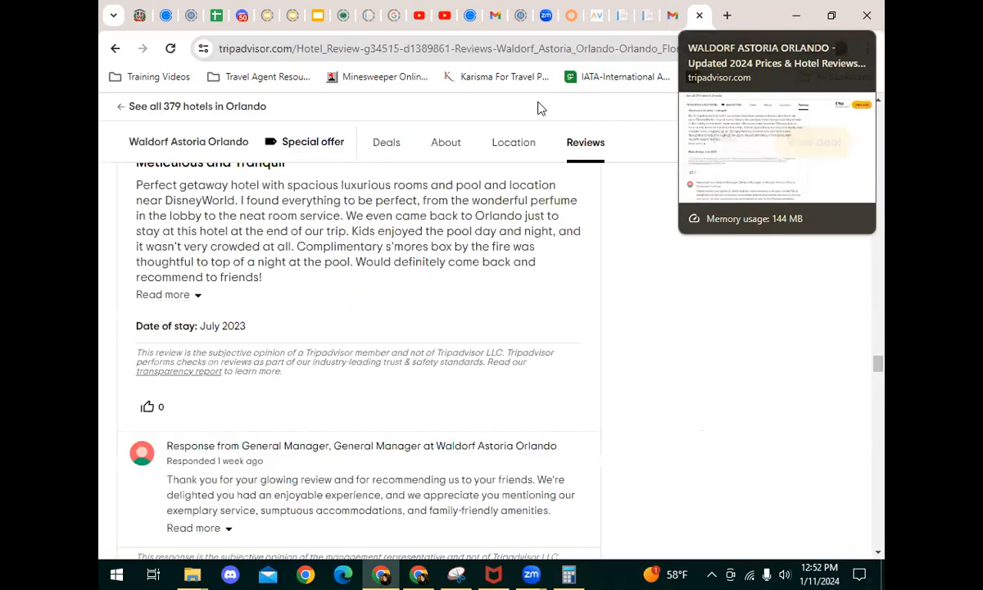
pyautogui.scroll(20, 834, 106)
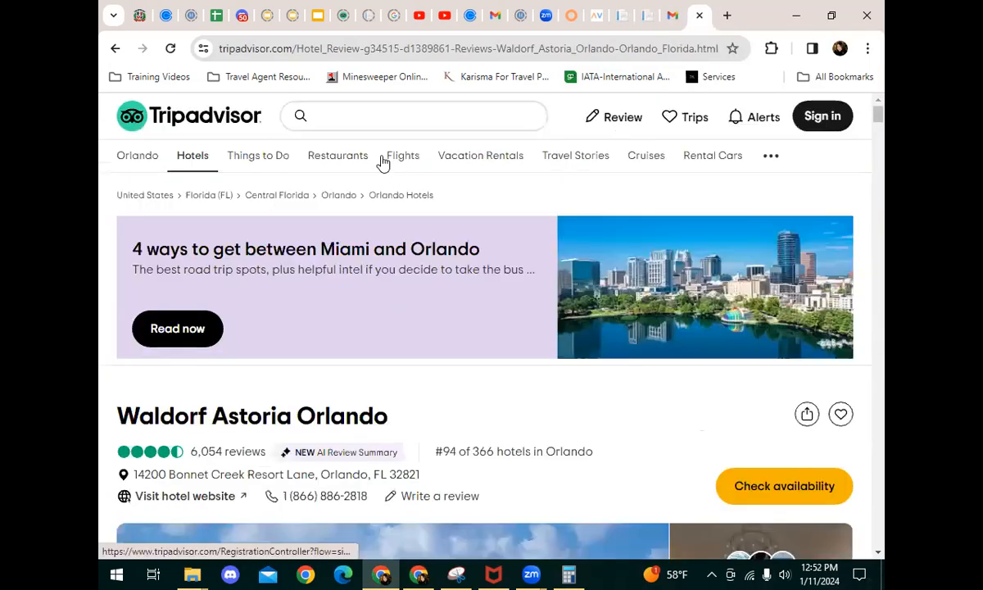
pyautogui.click(351, 113)
pyautogui.rightClick(351, 114)
pyautogui.click(413, 287)
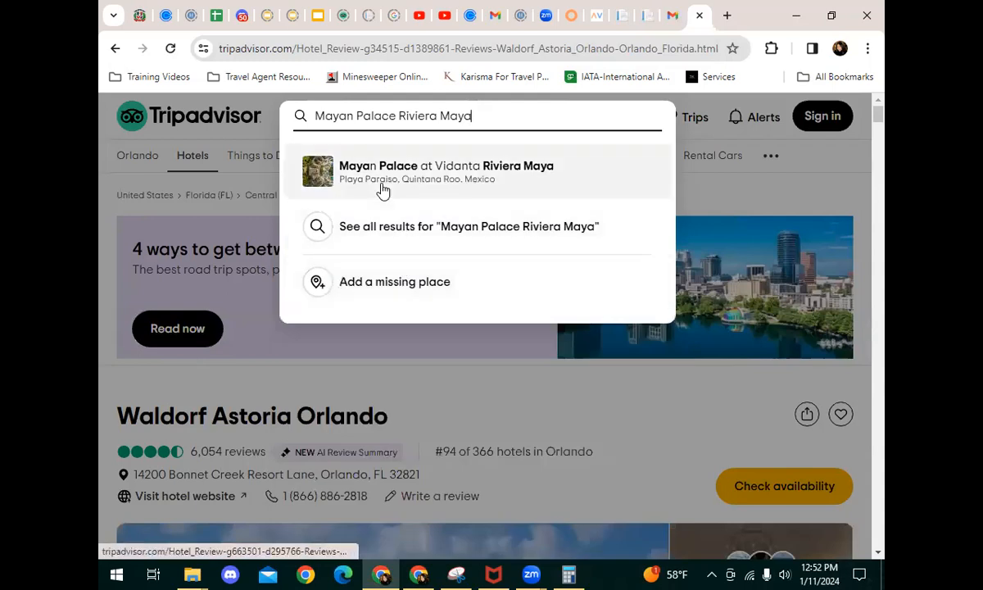
pyautogui.click(455, 175)
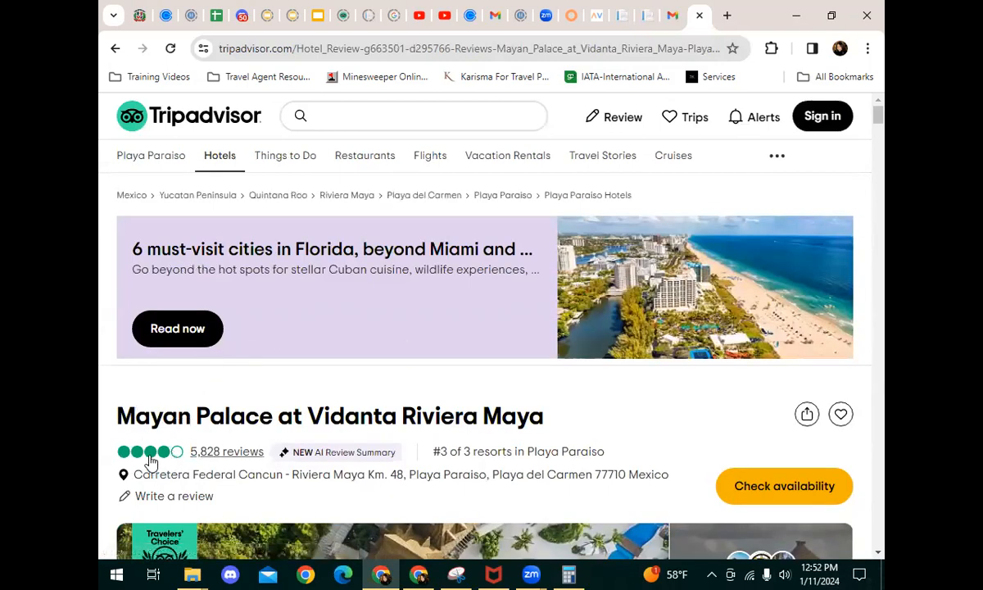
# Examine the resort's ratings, amenities, room features, and nearby restaurants and attractions.
pyautogui.scroll(-4, 610, 389)
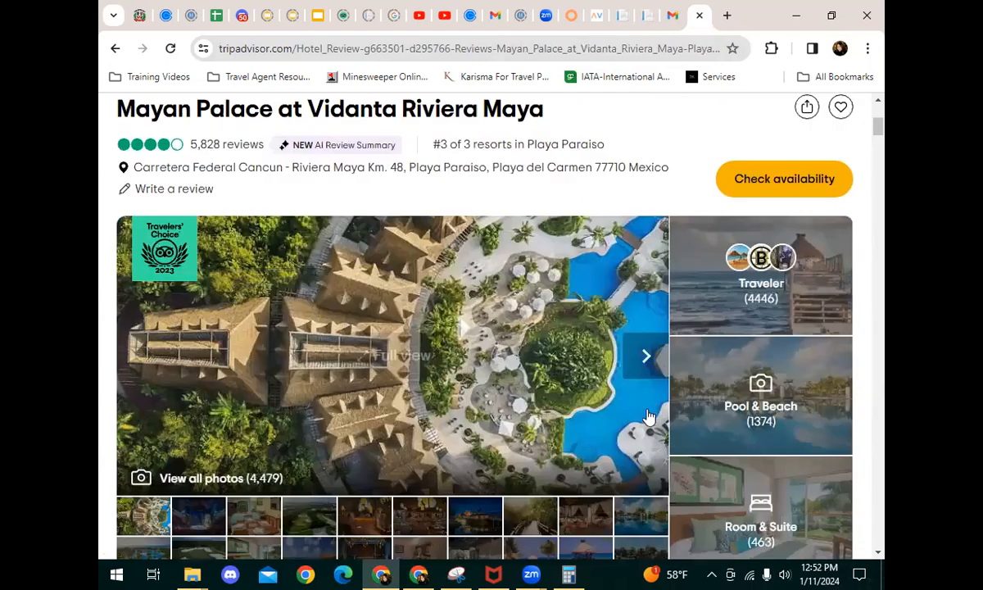
pyautogui.scroll(-1, 610, 389)
pyautogui.scroll(-10, 445, 235)
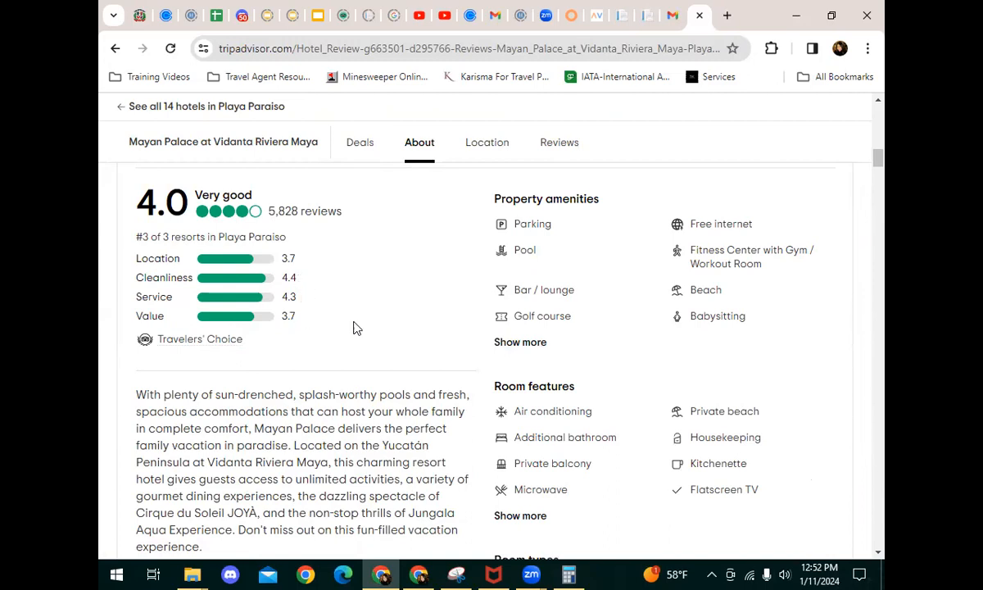
pyautogui.scroll(-8, 398, 351)
pyautogui.scroll(-10, 398, 350)
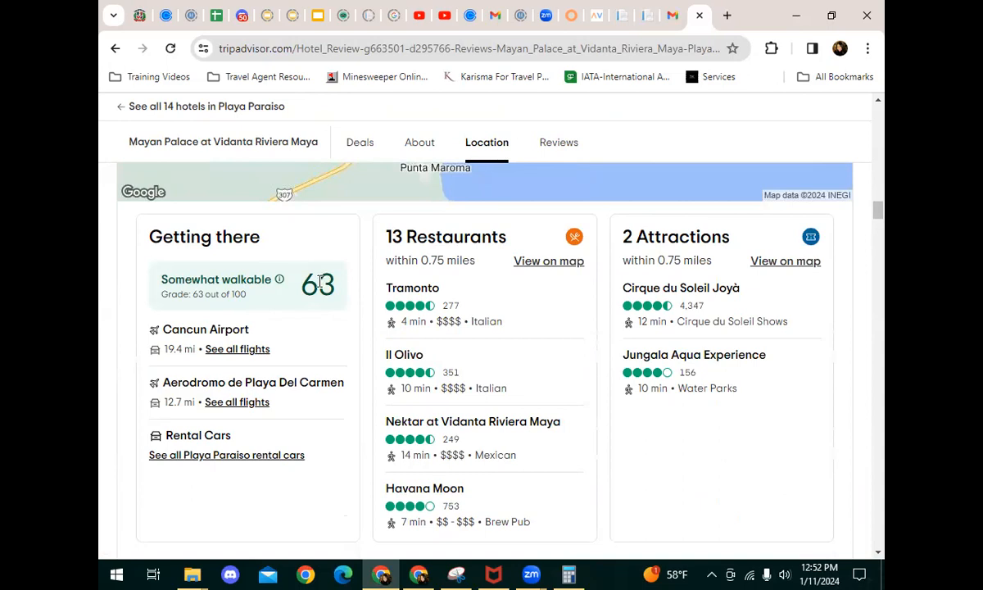
pyautogui.scroll(-5, 323, 291)
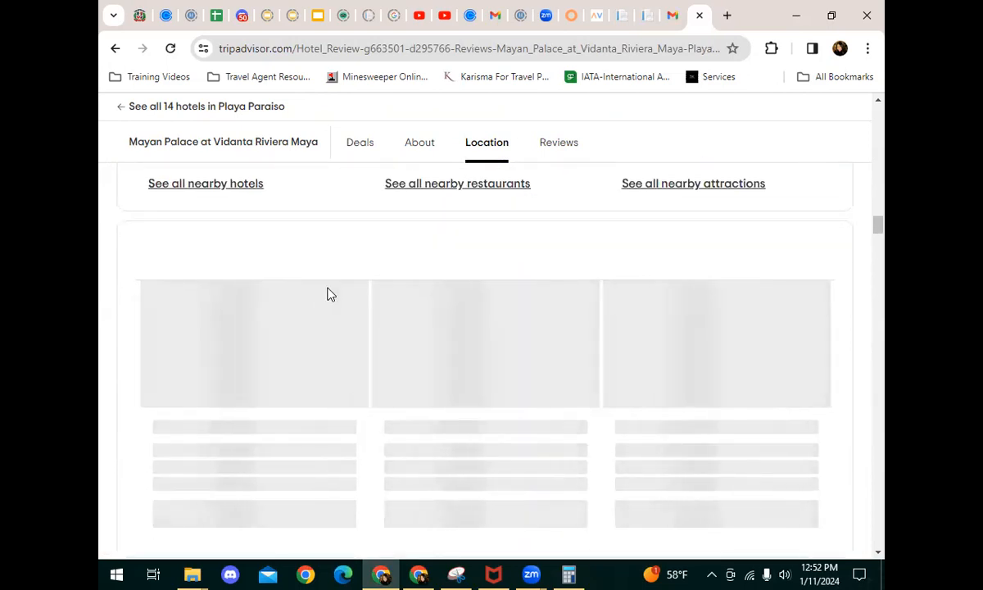
# Read through the recent guest reviews of Mayan Palace at Vidanta Riviera Maya.
pyautogui.scroll(-10, 327, 293)
pyautogui.scroll(-15, 366, 331)
pyautogui.scroll(-12, 367, 331)
pyautogui.scroll(-3, 366, 331)
pyautogui.scroll(2, 366, 331)
pyautogui.scroll(-12, 367, 331)
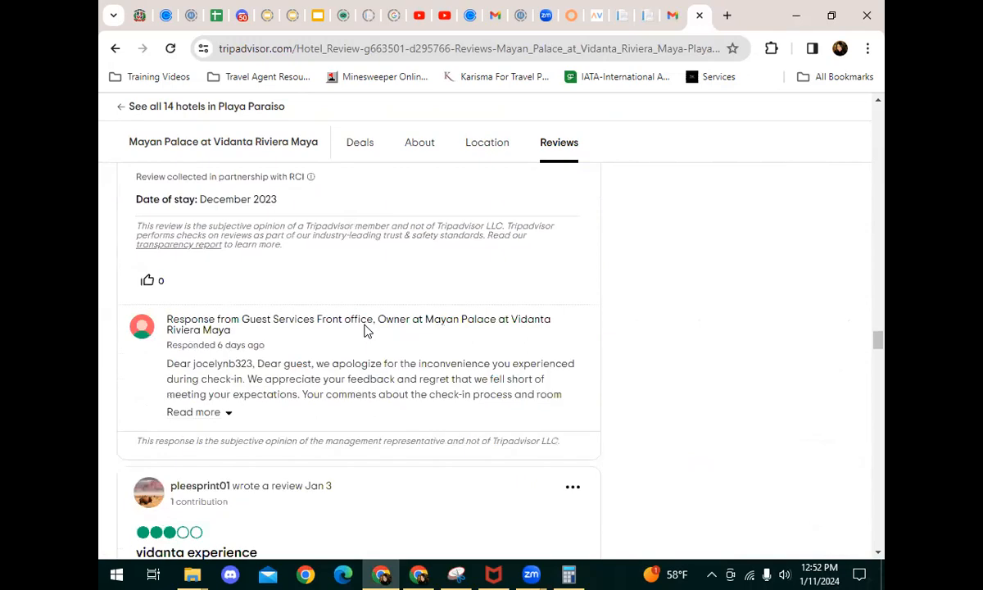
pyautogui.scroll(-3, 366, 326)
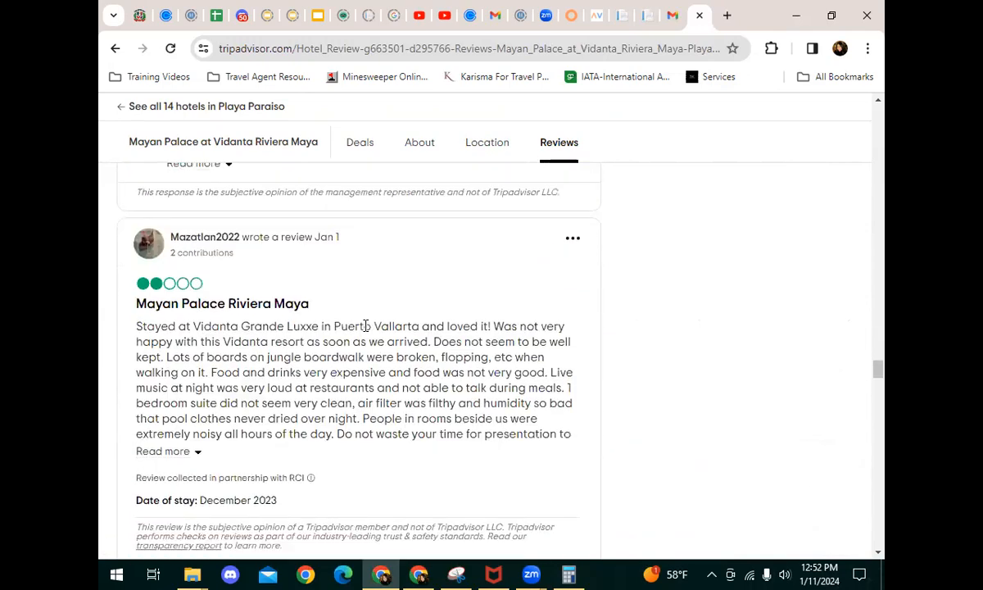
pyautogui.scroll(-8, 365, 316)
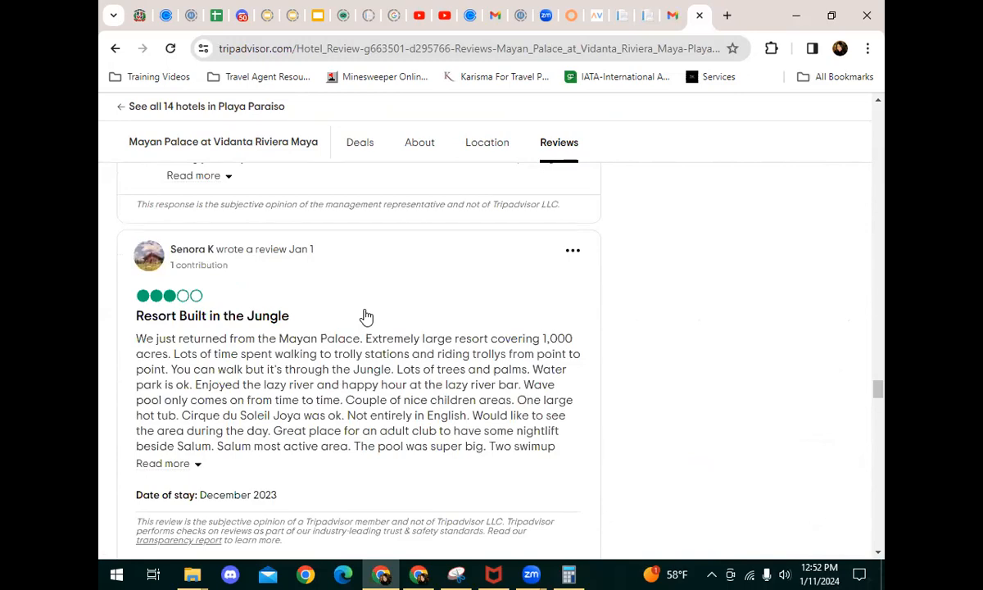
pyautogui.scroll(-7, 366, 317)
pyautogui.scroll(-3, 367, 317)
pyautogui.scroll(-11, 366, 317)
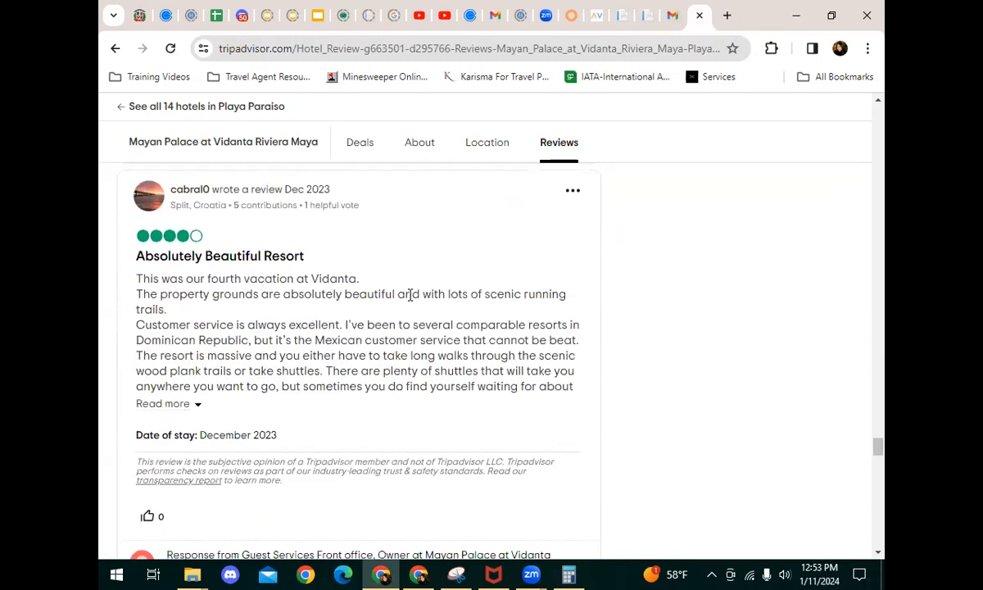
pyautogui.scroll(-3, 586, 333)
# Open the resort's full photo gallery and filter it to photos from management.
pyautogui.moveTo(878, 434); pyautogui.dragTo(868, 103)
pyautogui.scroll(-4, 401, 367)
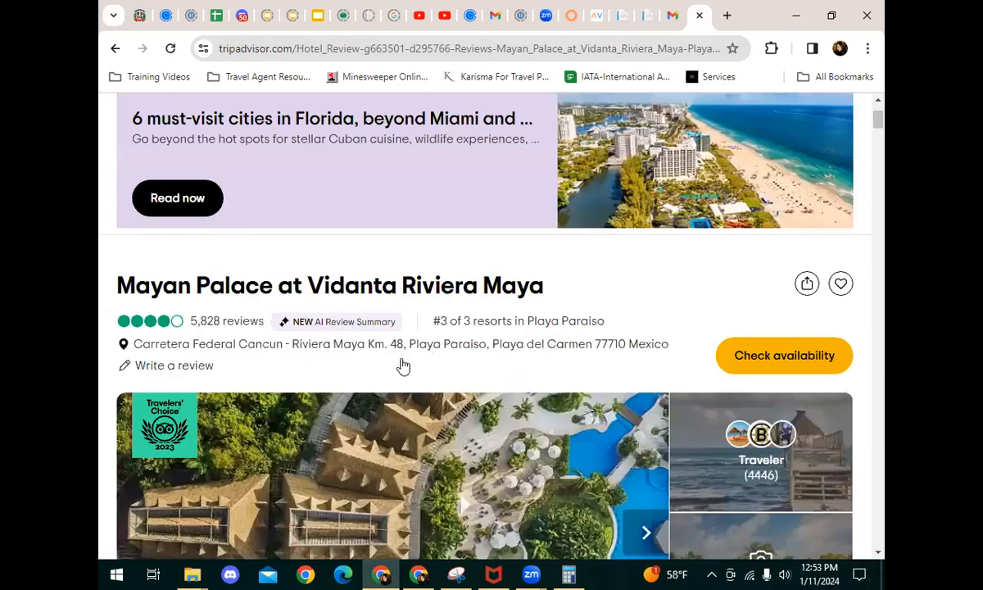
pyautogui.scroll(-1, 496, 262)
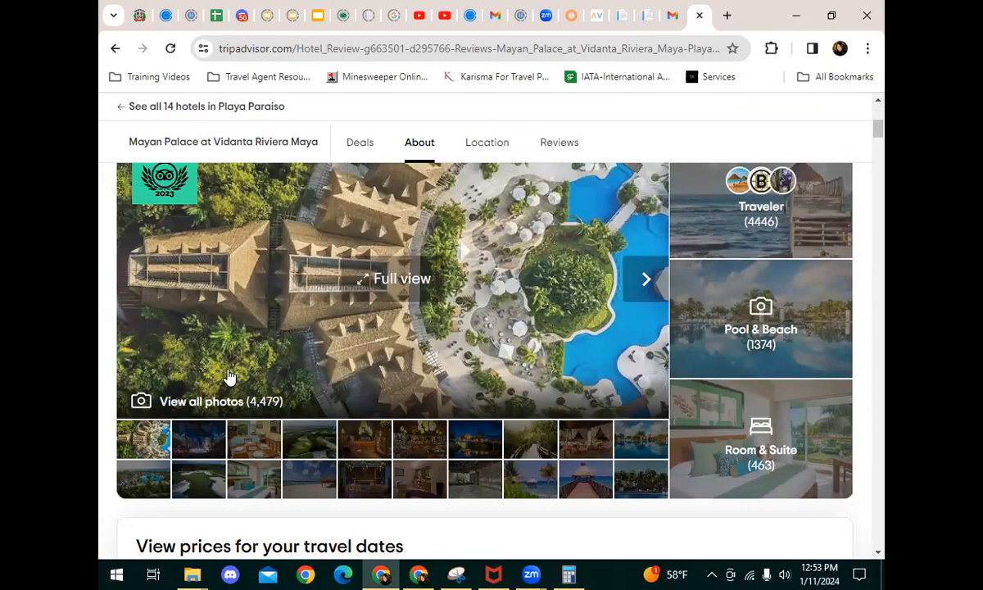
pyautogui.click(183, 403)
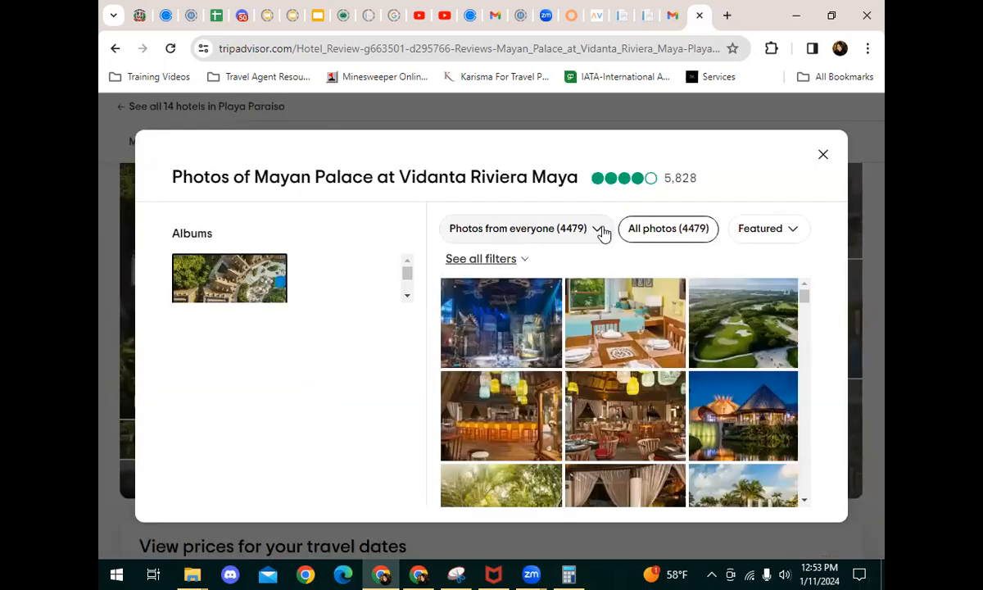
pyautogui.click(602, 233)
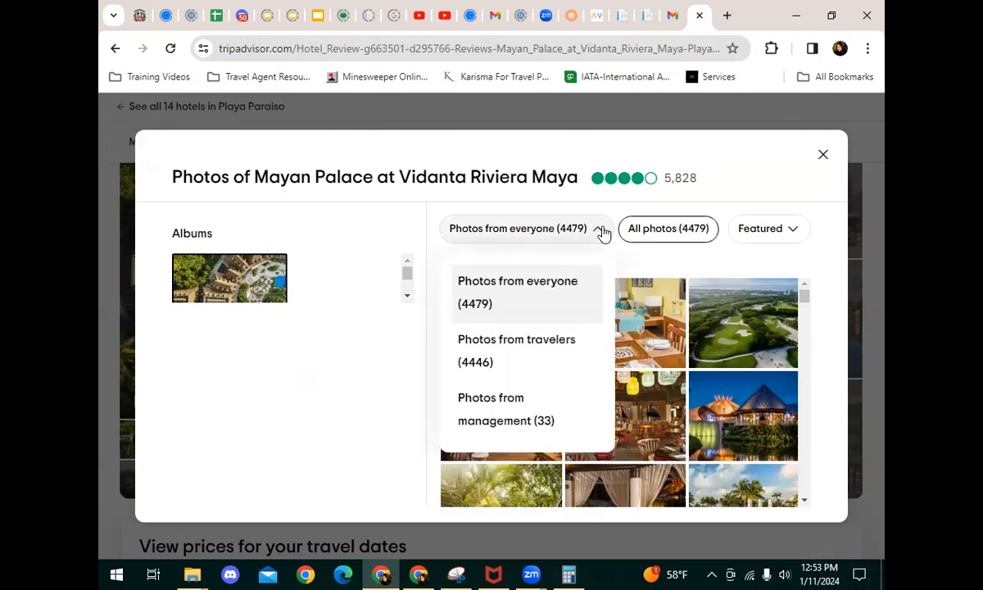
pyautogui.click(493, 425)
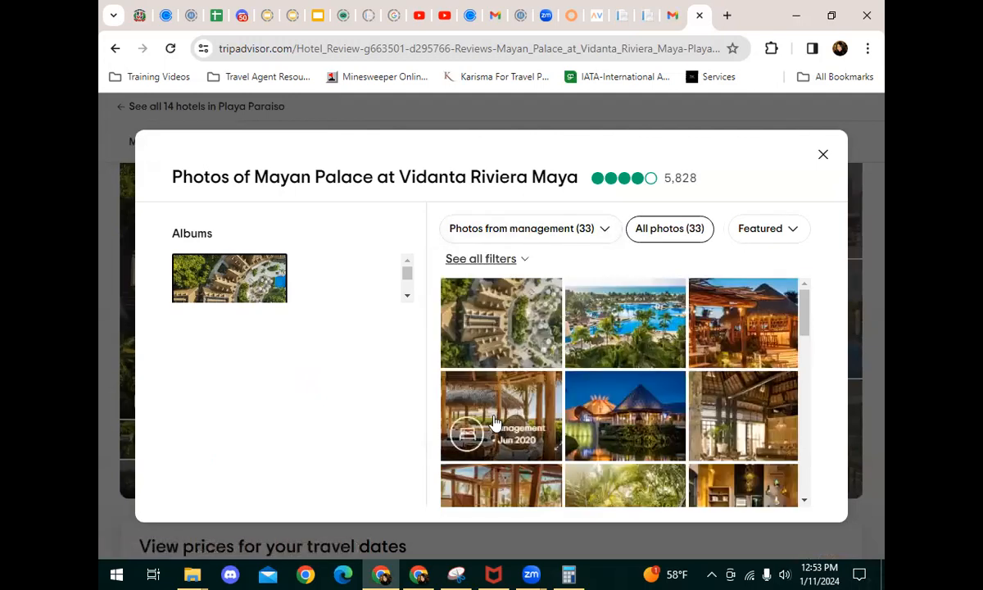
# View the first three management photos in full size and close the gallery.
pyautogui.click(525, 317)
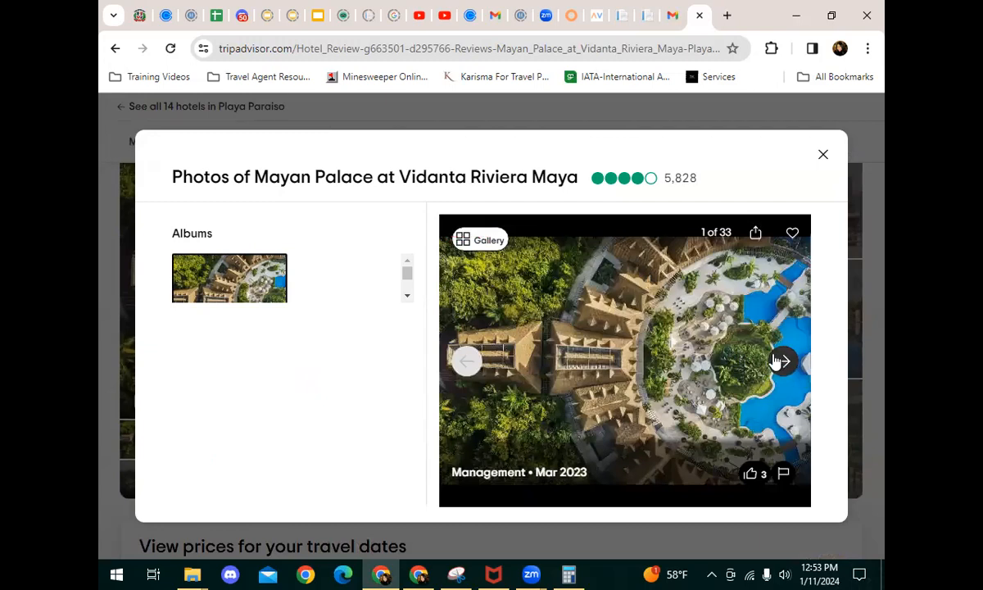
pyautogui.click(782, 363)
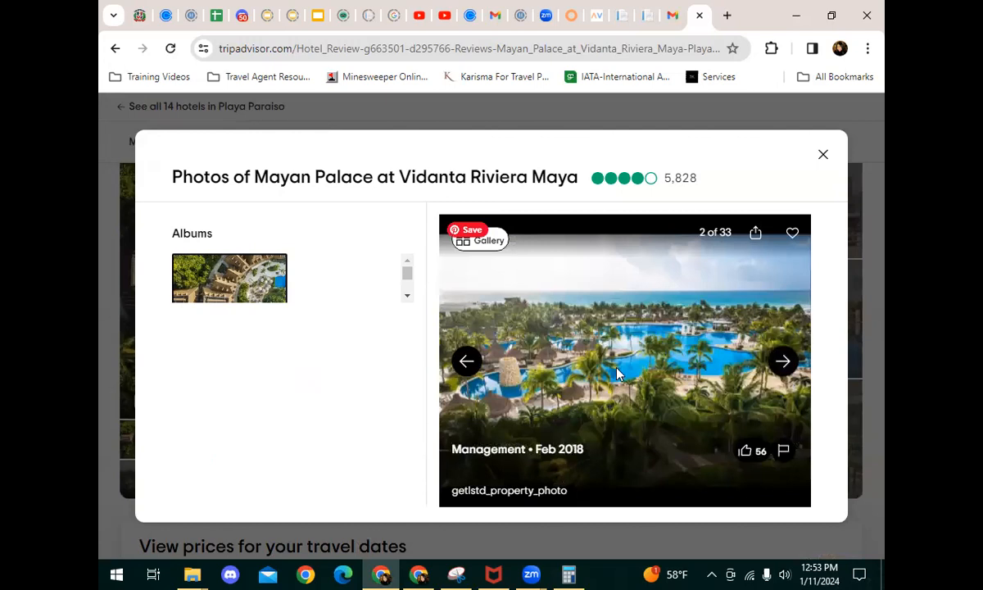
pyautogui.click(783, 358)
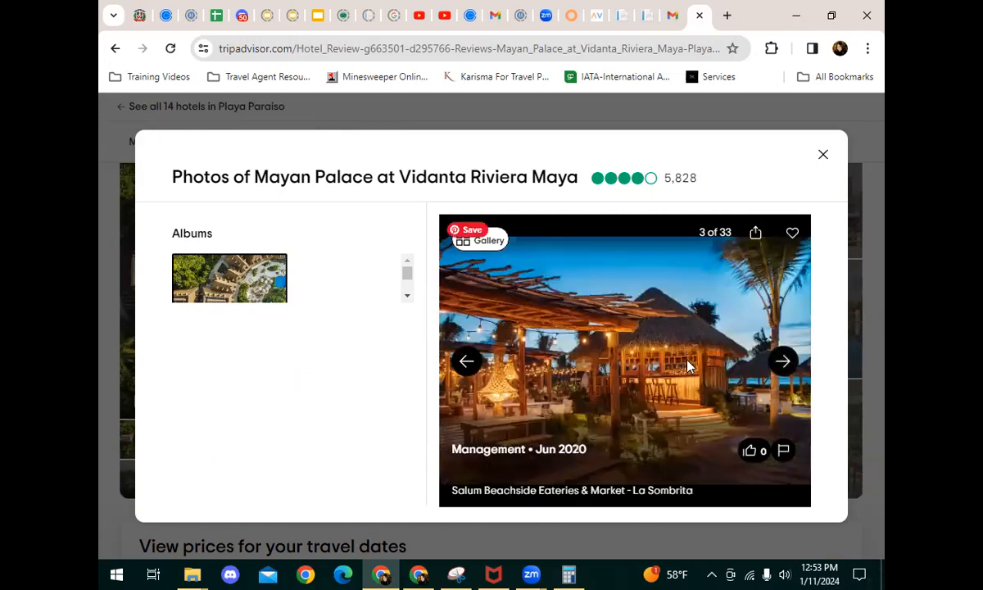
pyautogui.click(823, 155)
# Switch back to the ProfitAgility portal, open Last-Minute Deals, and check the first resorts' prices and maximum commissions.
pyautogui.click(649, 17)
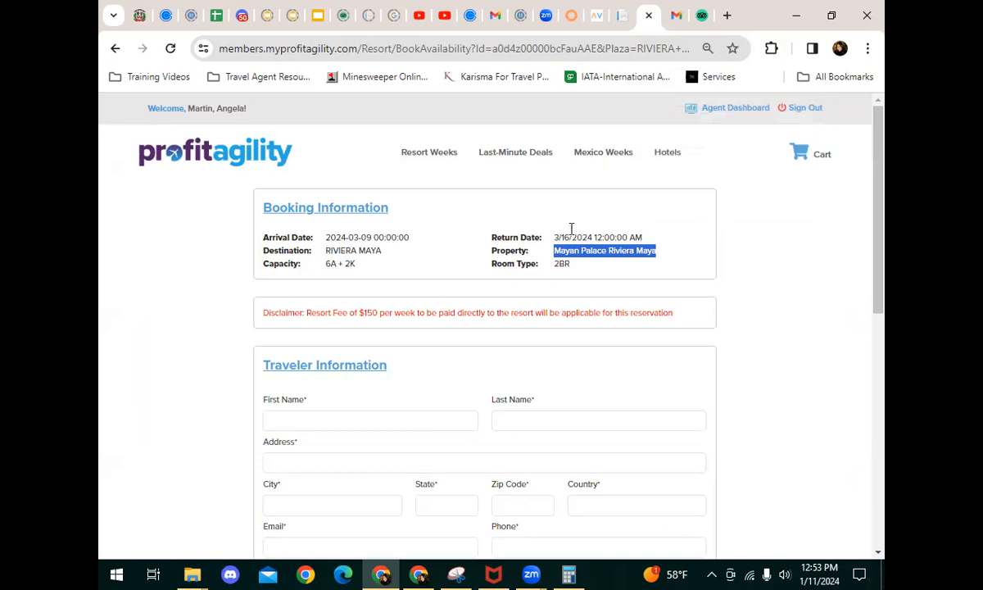
pyautogui.click(498, 159)
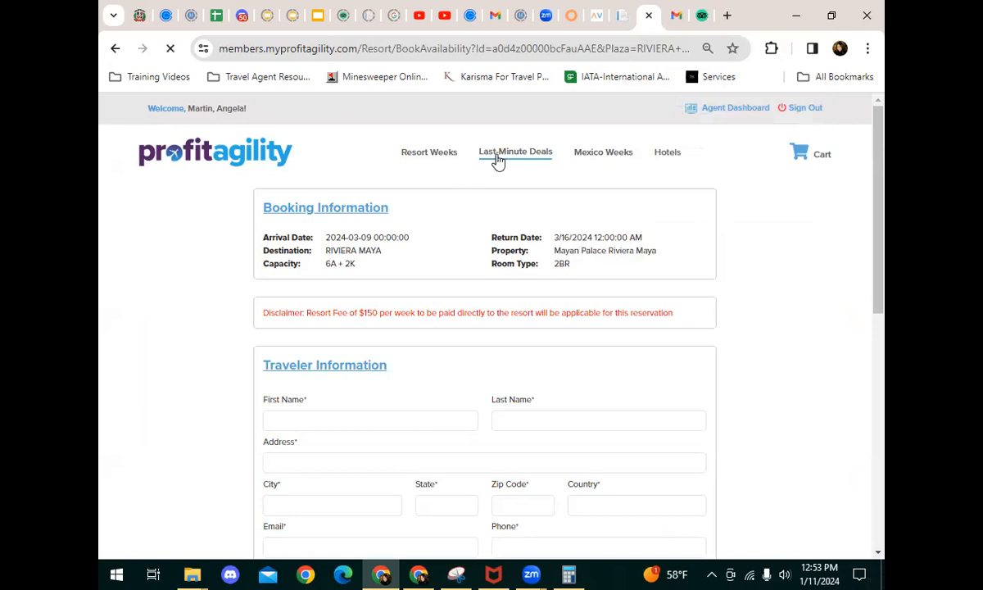
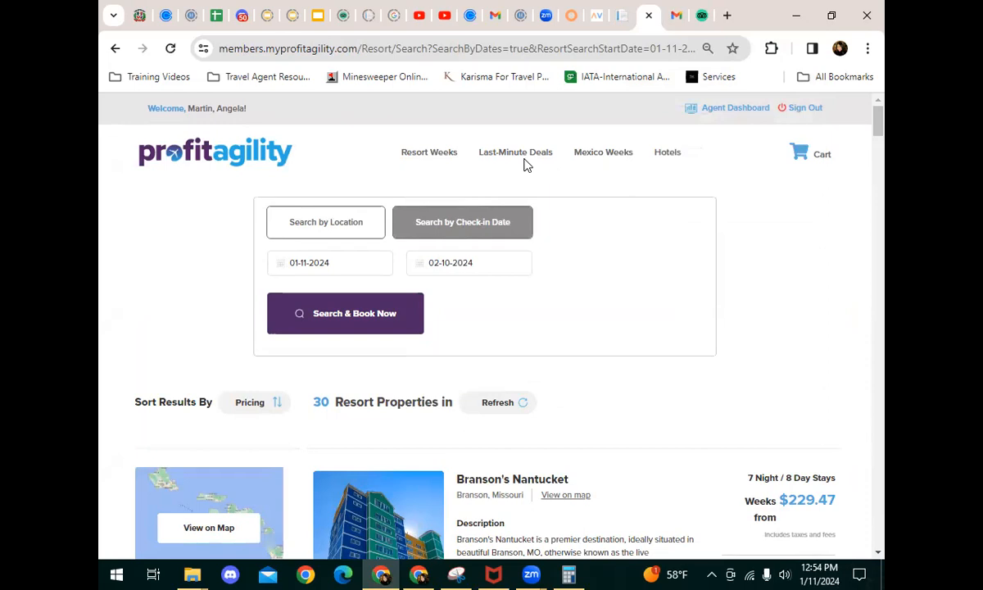
pyautogui.scroll(-5, 841, 324)
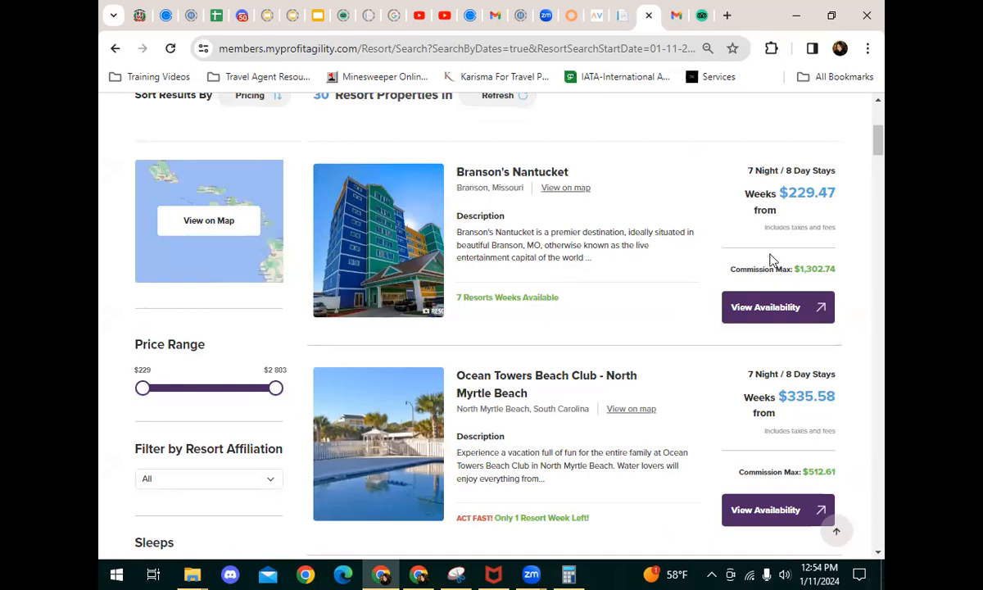
# Compare the weekly prices and maximum commissions of Branson's Nantucket, Ocean Towers Beach Club and Tropical at Lifestyle Holiday Vacation Club.
pyautogui.moveTo(836, 268); pyautogui.dragTo(799, 266)
pyautogui.moveTo(833, 189); pyautogui.dragTo(783, 188)
pyautogui.scroll(-2, 641, 296)
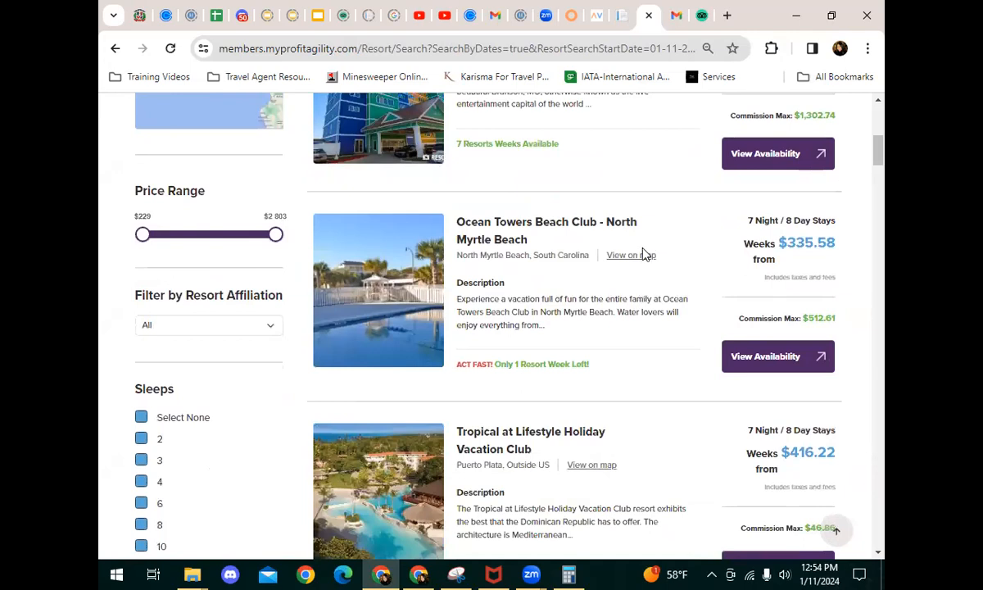
pyautogui.scroll(-2, 629, 338)
pyautogui.scroll(1, 621, 241)
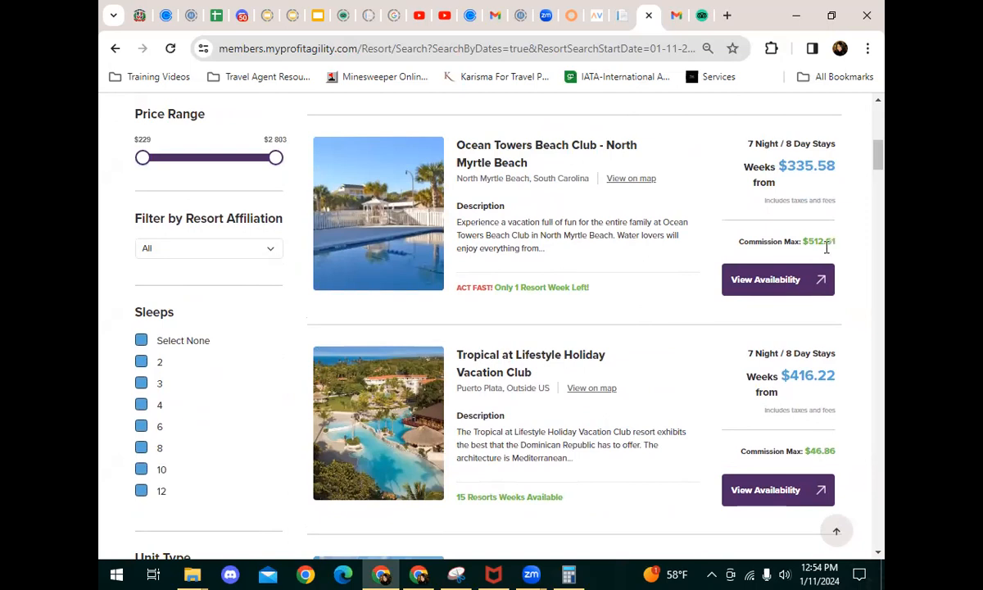
pyautogui.scroll(-2, 688, 352)
pyautogui.scroll(-2, 702, 423)
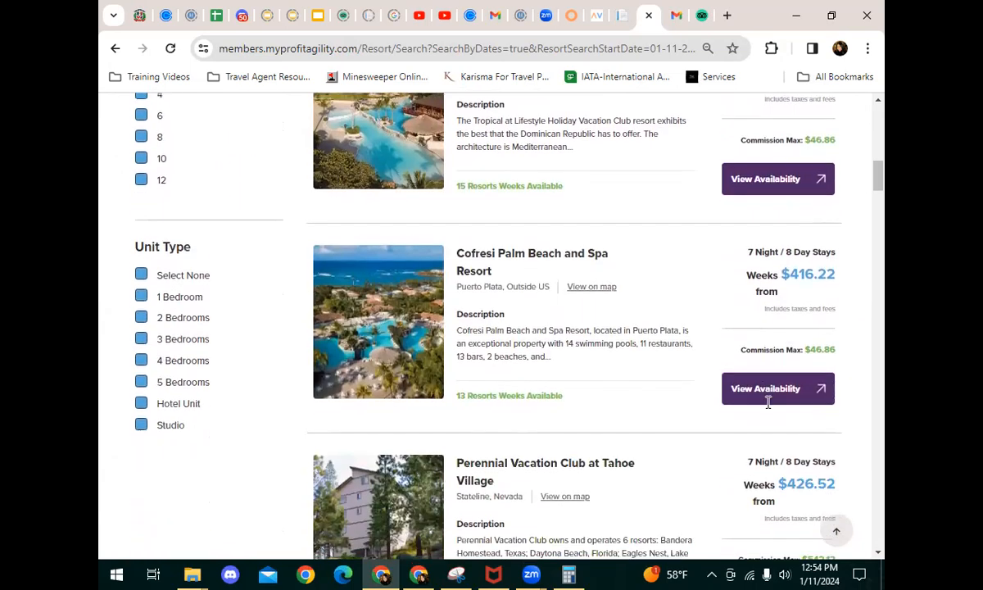
# Review the prices and maximum commissions of the further deals through Massanutten's Shenandoah Villas, marking Westgate Town Center's commission.
pyautogui.scroll(-3, 766, 414)
pyautogui.scroll(-2, 770, 422)
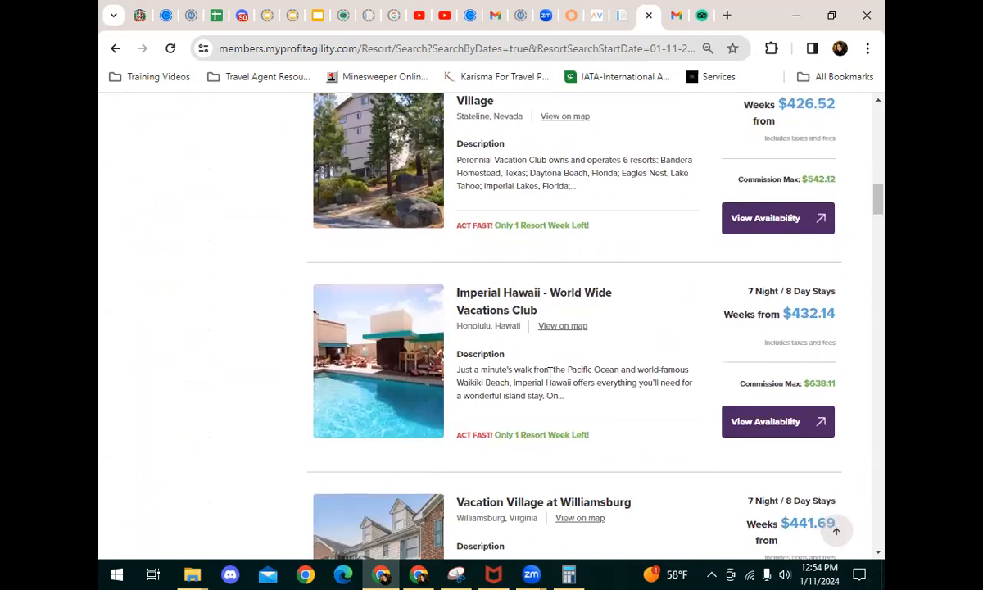
pyautogui.scroll(-1, 717, 372)
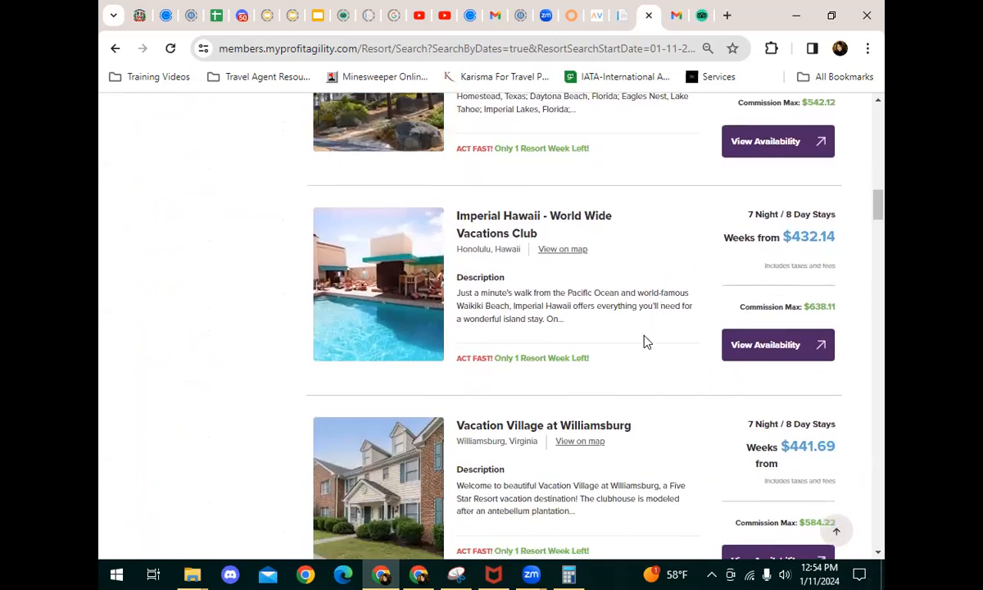
pyautogui.scroll(-2, 639, 311)
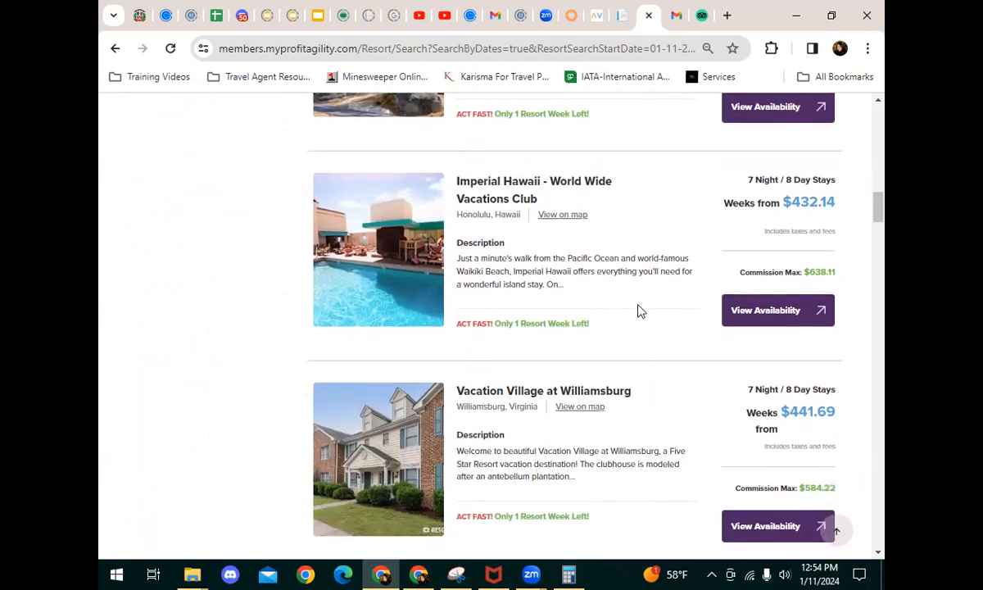
pyautogui.scroll(-2, 656, 338)
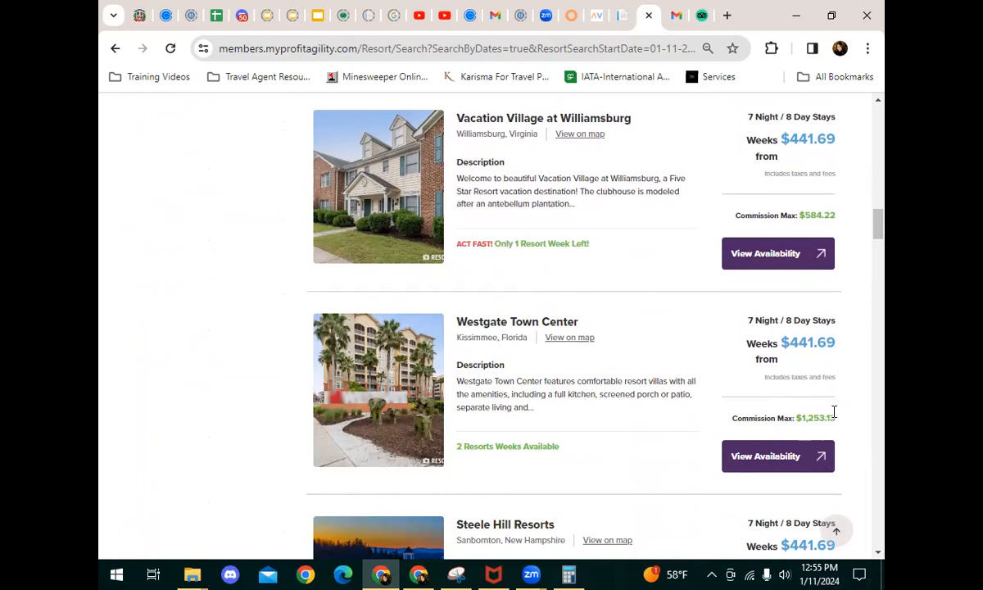
pyautogui.moveTo(836, 420); pyautogui.dragTo(793, 419)
pyautogui.scroll(-3, 724, 422)
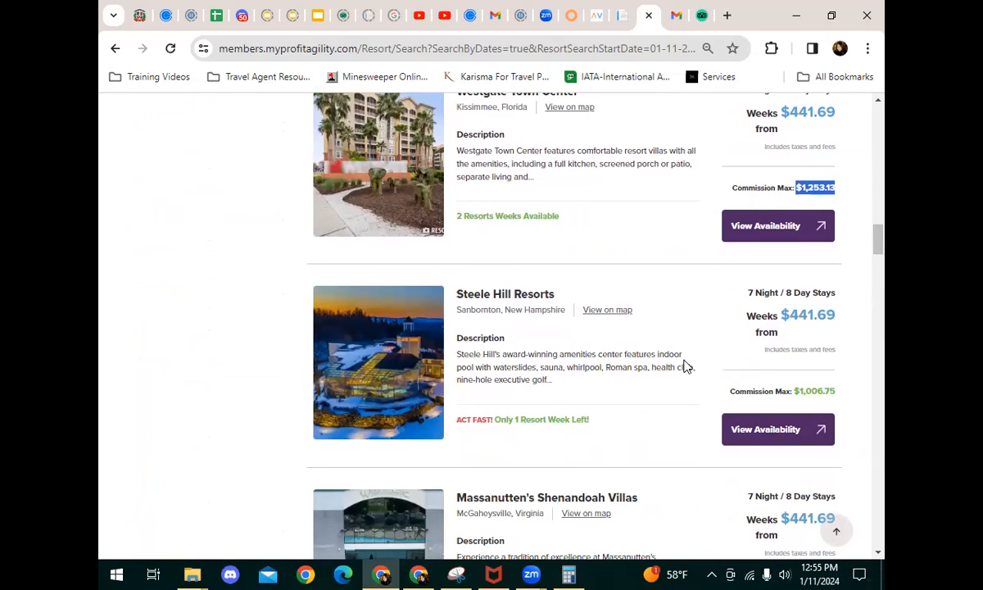
pyautogui.scroll(-2, 684, 366)
pyautogui.scroll(-2, 684, 367)
# Open Branson's Nantucket's availability and review its photos, description and available January and February 2024 weeks.
pyautogui.scroll(11, 682, 366)
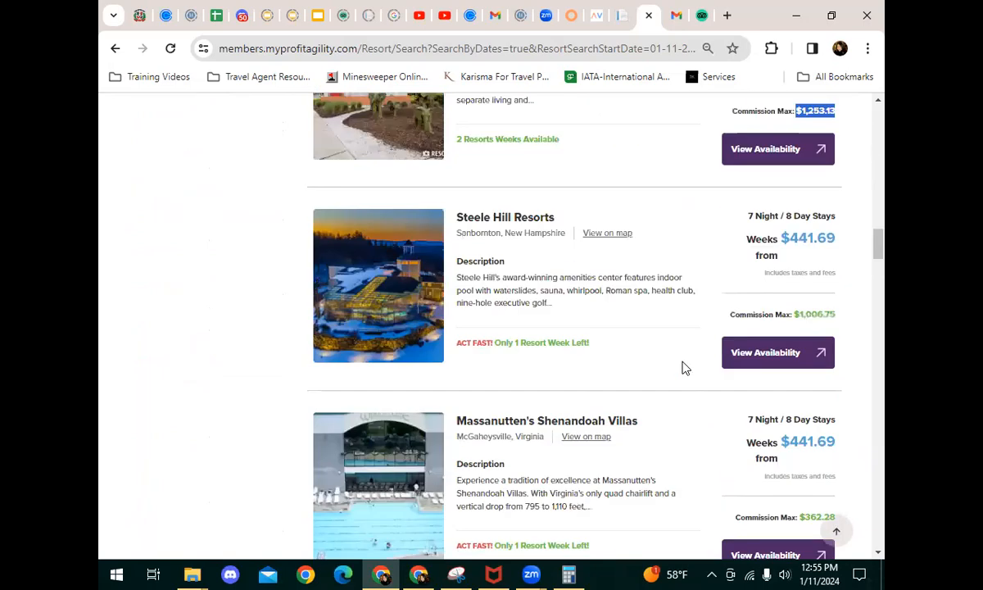
pyautogui.scroll(15, 653, 380)
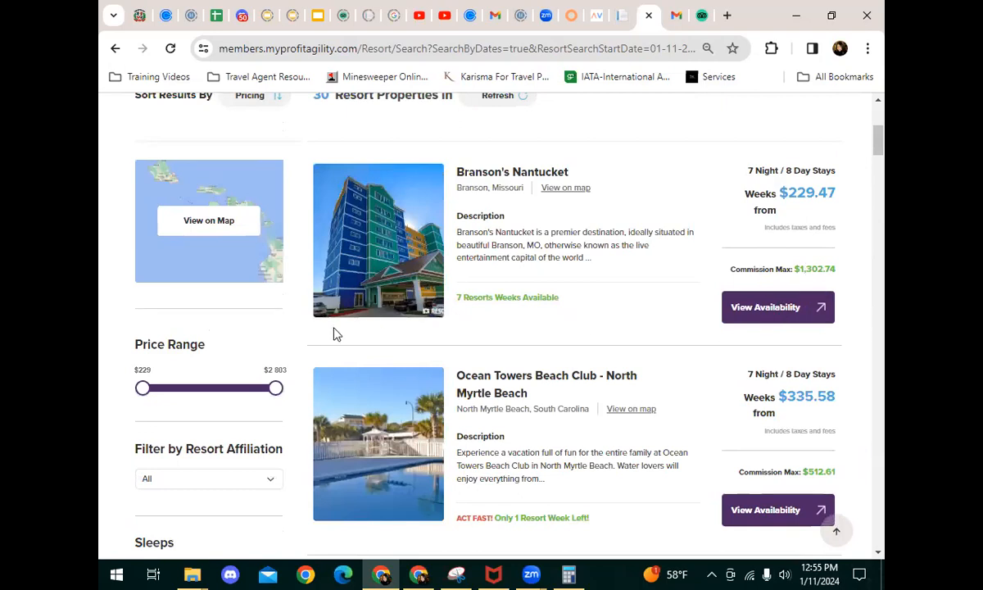
pyautogui.click(795, 317)
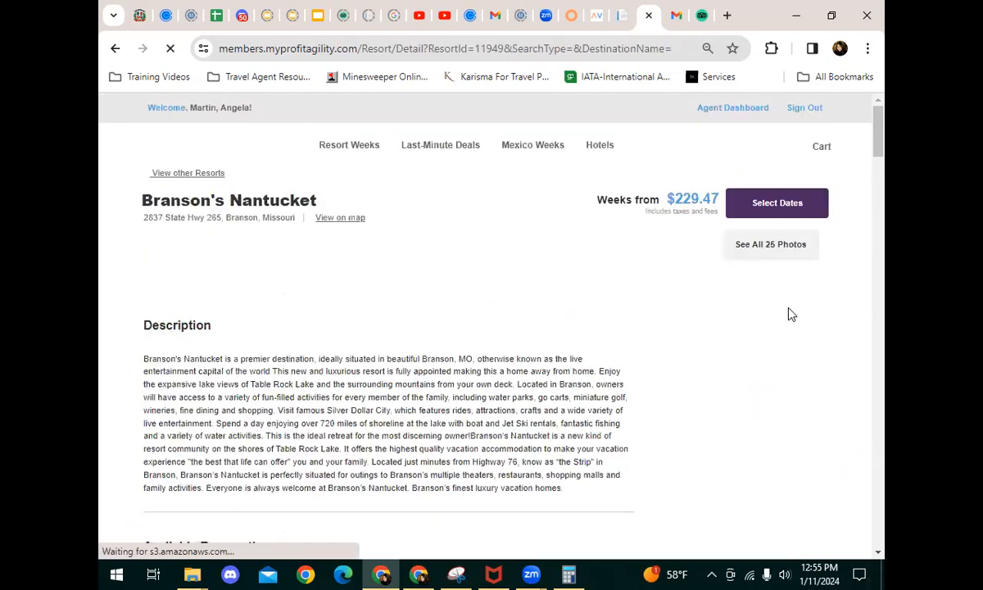
pyautogui.scroll(-2, 623, 327)
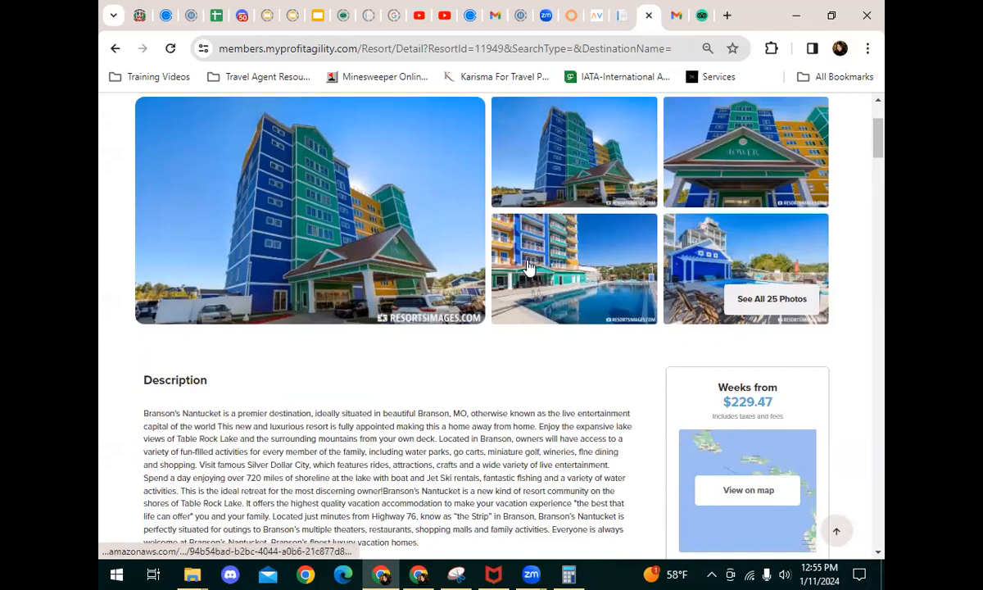
pyautogui.scroll(-3, 621, 239)
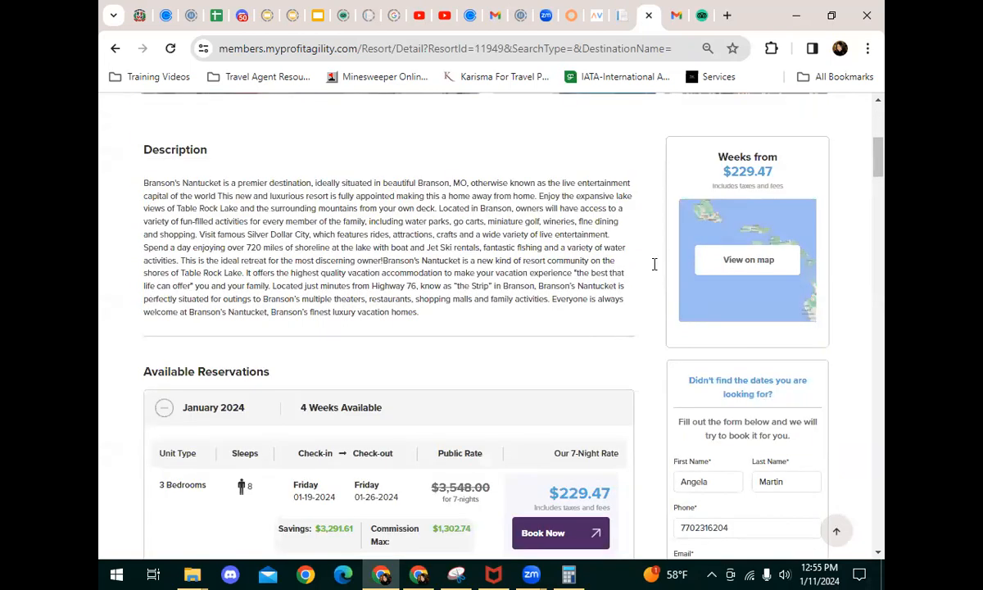
pyautogui.scroll(-2, 237, 339)
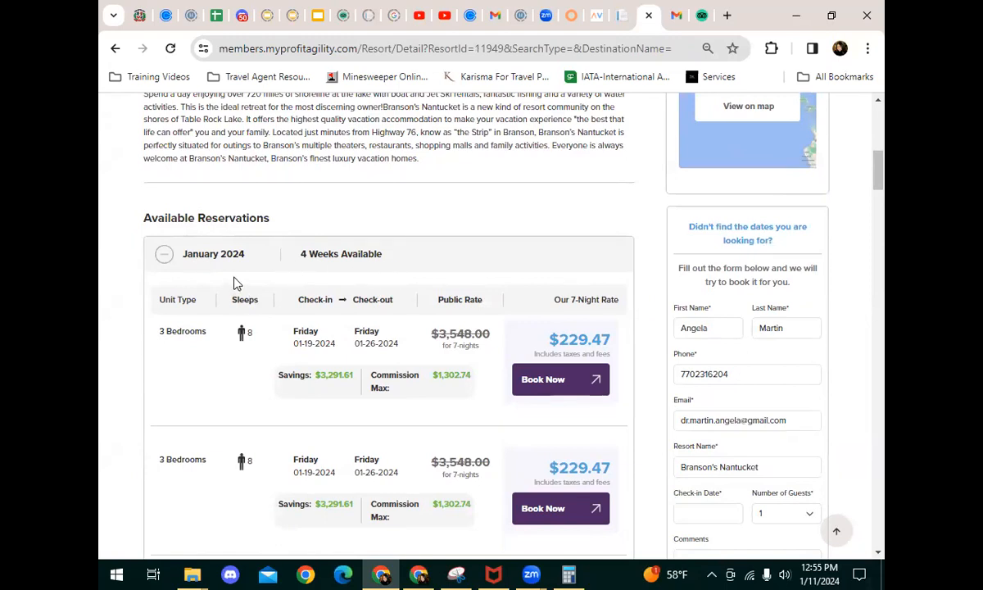
pyautogui.scroll(-5, 424, 305)
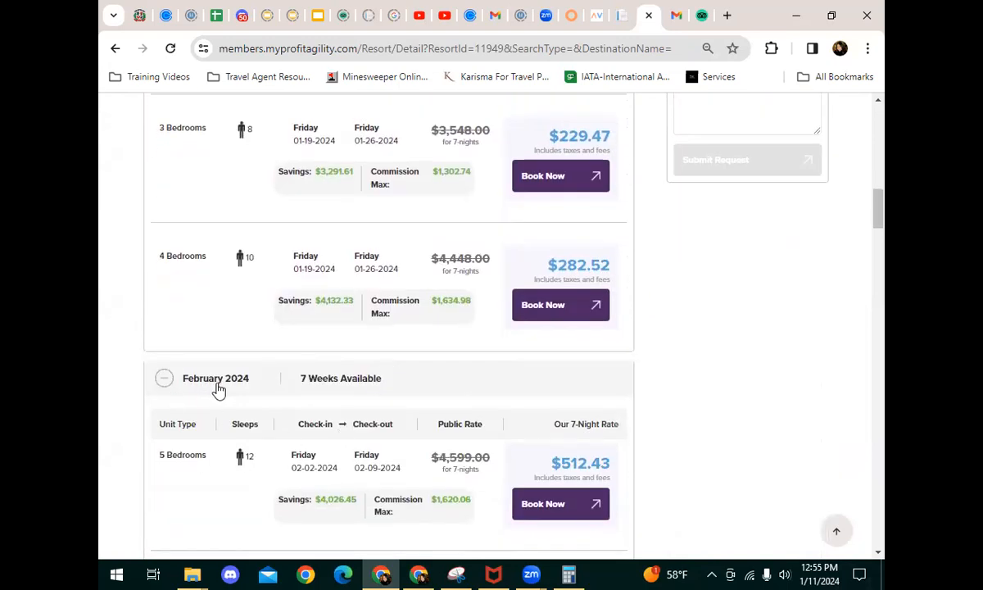
pyautogui.scroll(-6, 401, 389)
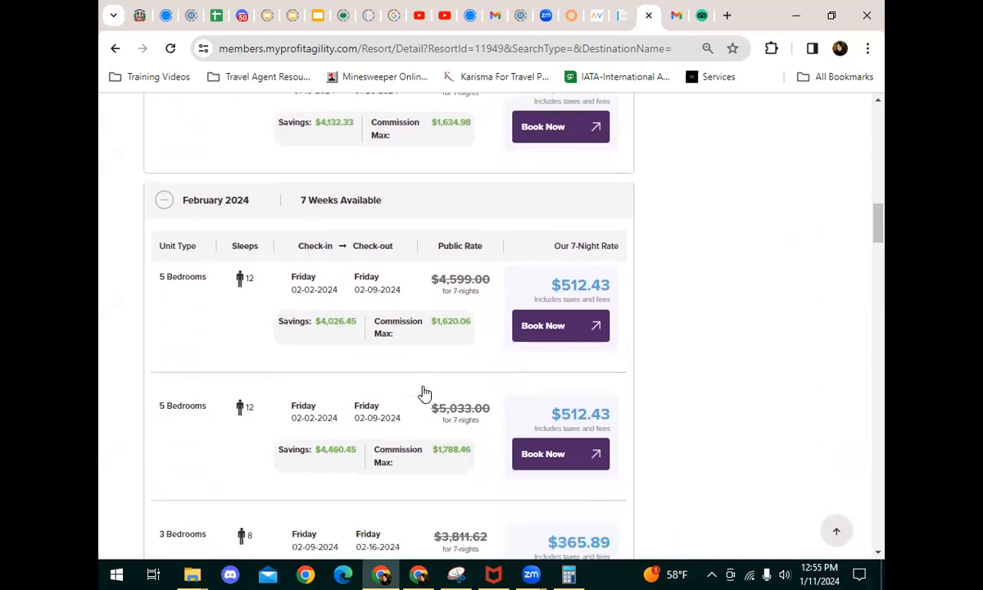
pyautogui.scroll(-5, 425, 396)
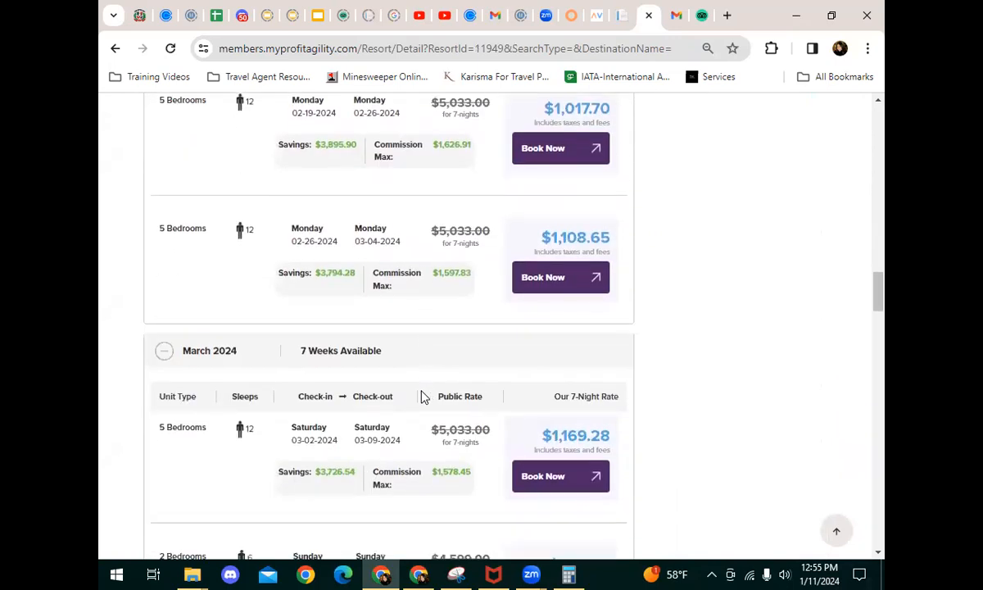
# Start booking the 2-bedroom week from 03-10-2024 to 03-17-2024 and set your commission to $509.00.
pyautogui.scroll(-2, 361, 389)
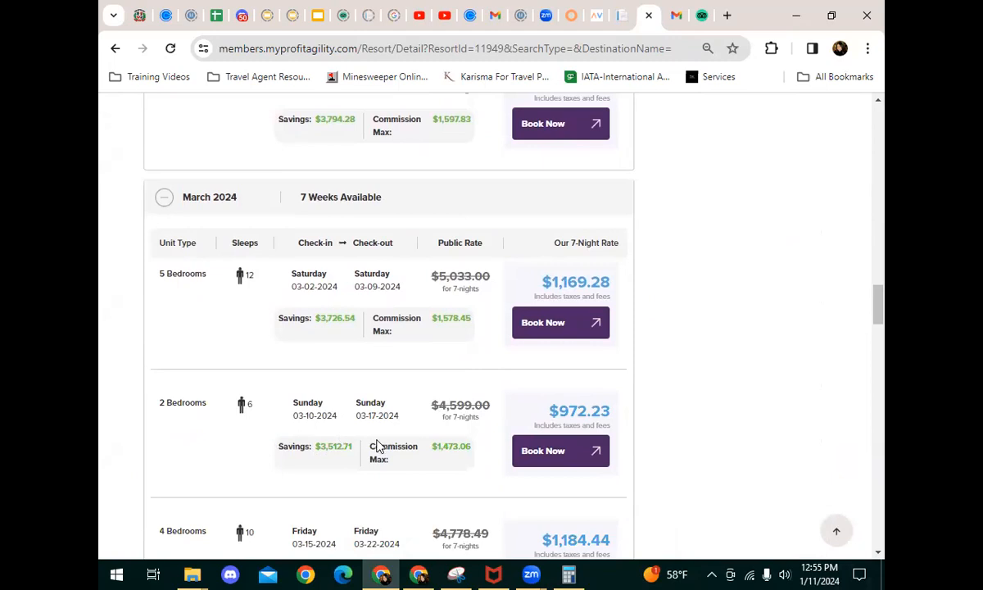
pyautogui.moveTo(390, 413); pyautogui.dragTo(304, 415)
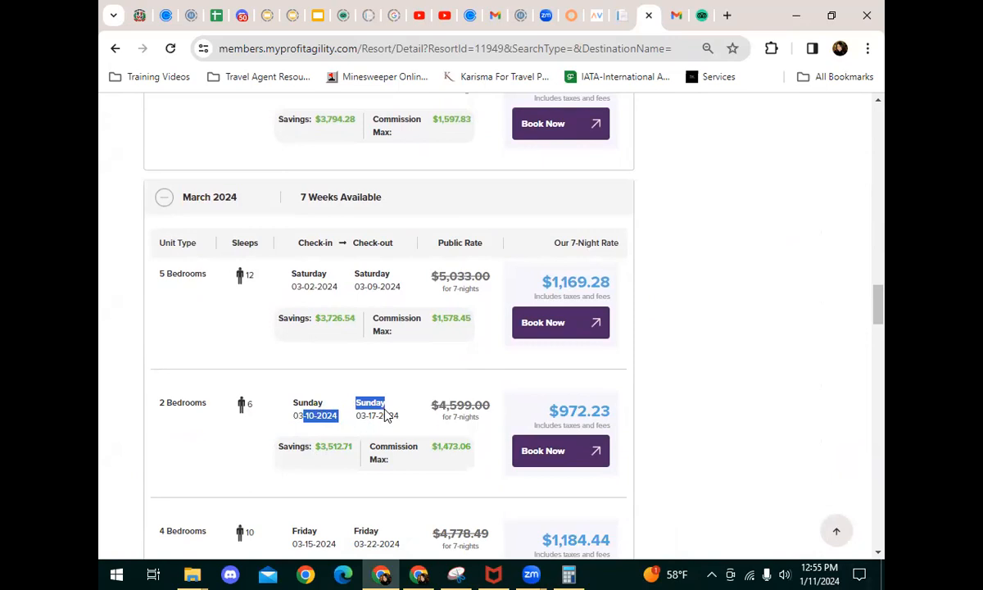
pyautogui.click(350, 426)
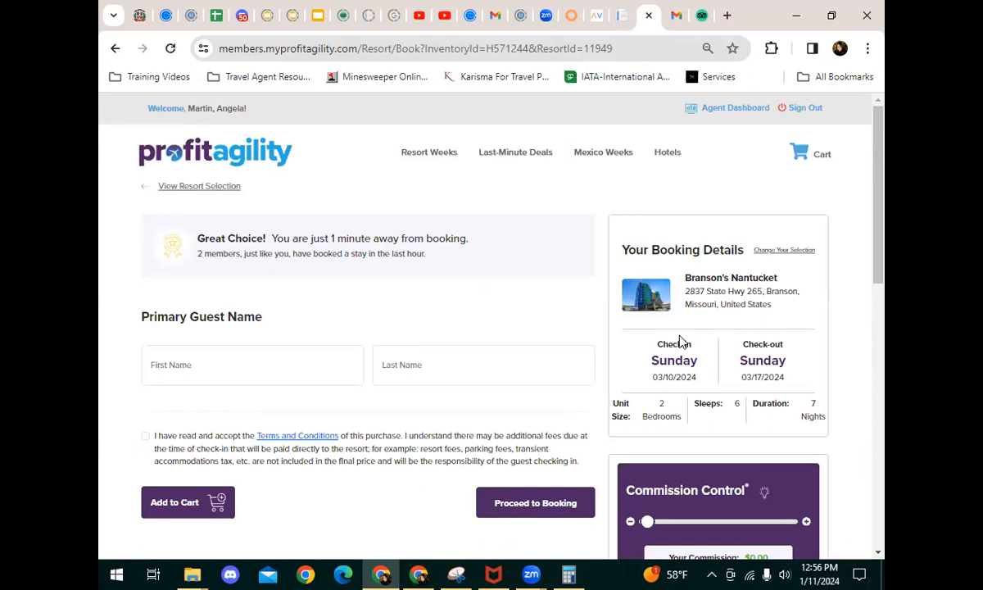
pyautogui.scroll(-4, 789, 329)
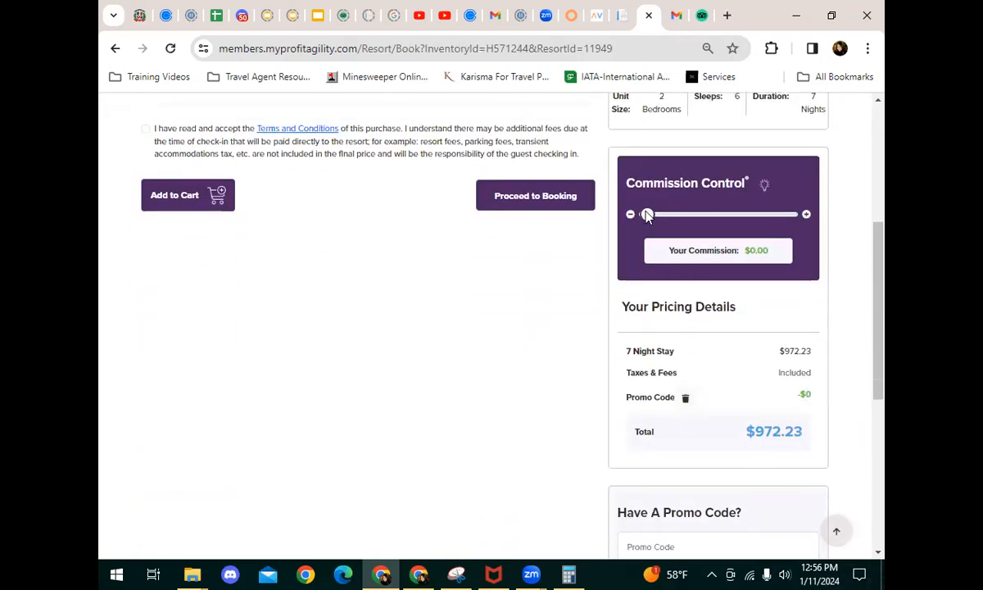
pyautogui.moveTo(659, 217); pyautogui.dragTo(699, 212)
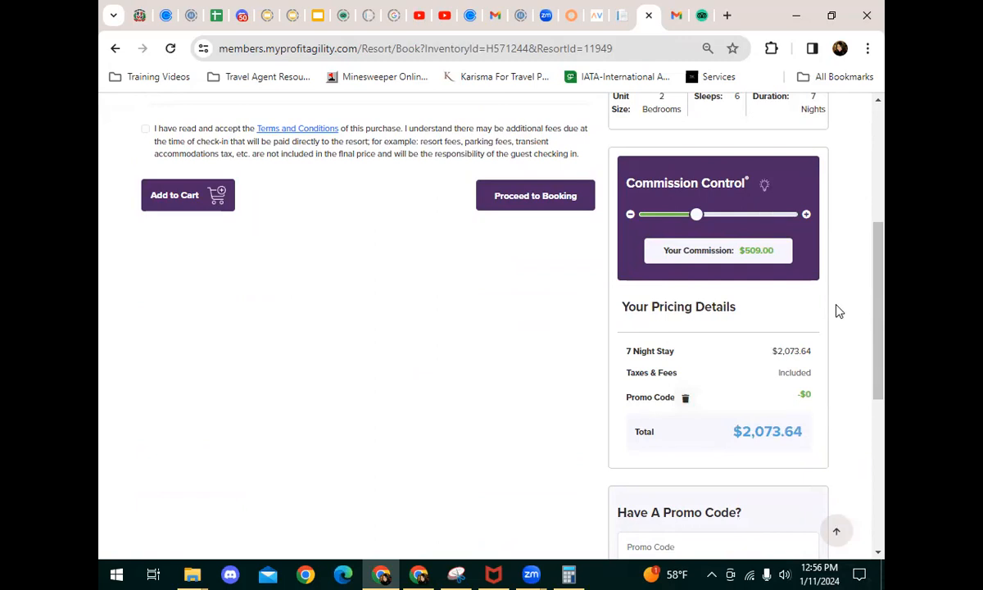
# Copy the resort name from the booking details, search for it on Tripadvisor and open the Branson's Nantucket page.
pyautogui.scroll(3, 837, 312)
pyautogui.moveTo(782, 209); pyautogui.dragTo(684, 202)
pyautogui.rightClick(705, 204)
pyautogui.click(578, 222)
pyautogui.click(702, 14)
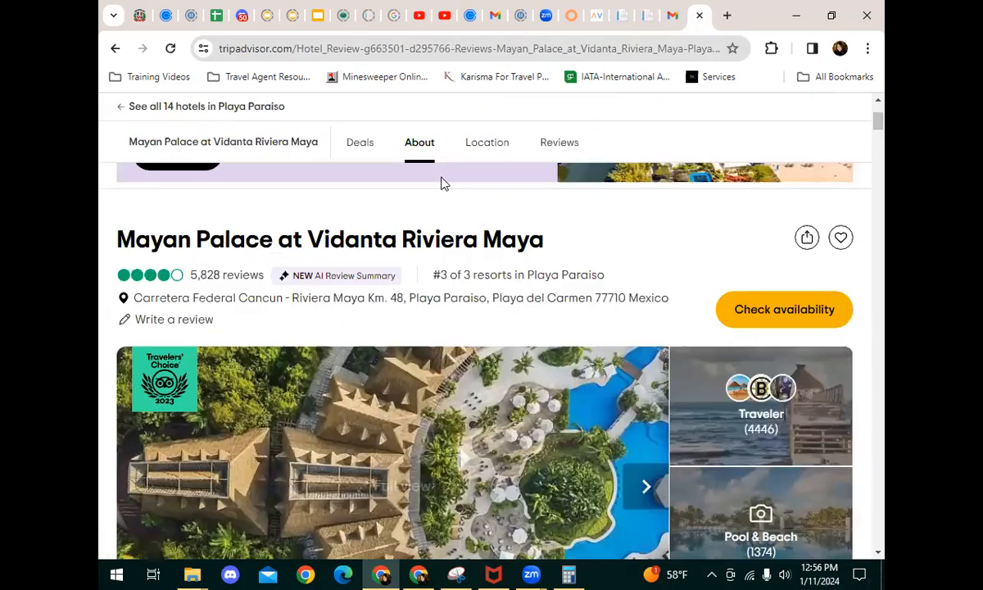
pyautogui.scroll(3, 441, 183)
pyautogui.click(342, 119)
pyautogui.rightClick(344, 121)
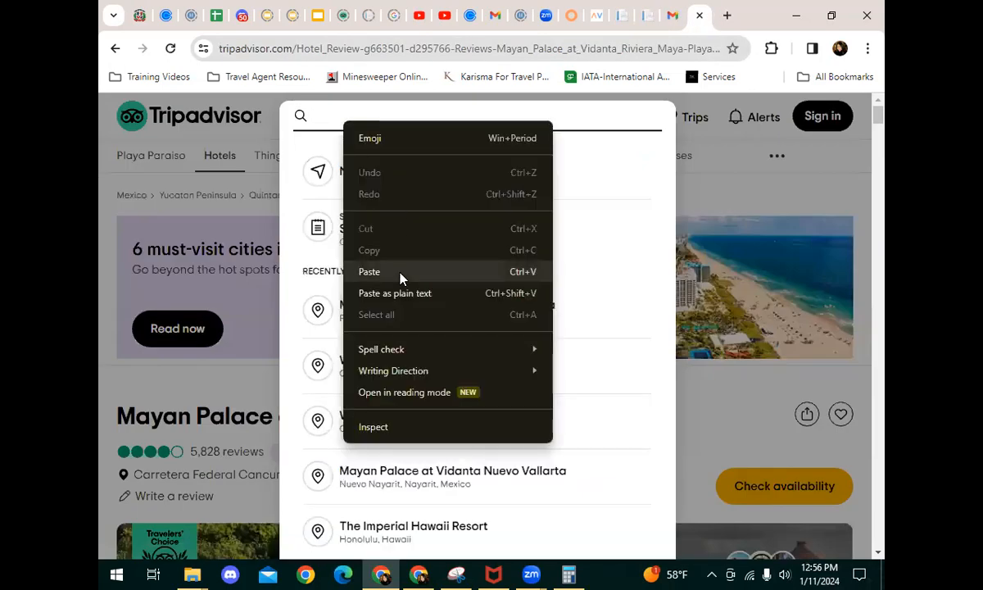
pyautogui.click(400, 275)
pyautogui.click(406, 183)
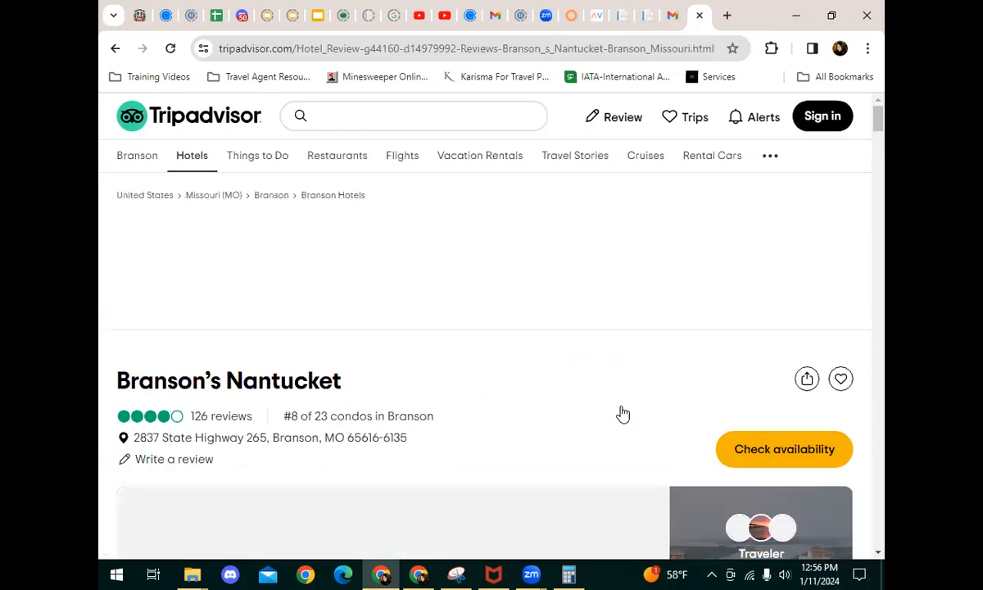
# Examine Branson's Nantucket's overall rating, cleanliness score, amenities, room features and nearby restaurants and attractions.
pyautogui.scroll(-10, 468, 330)
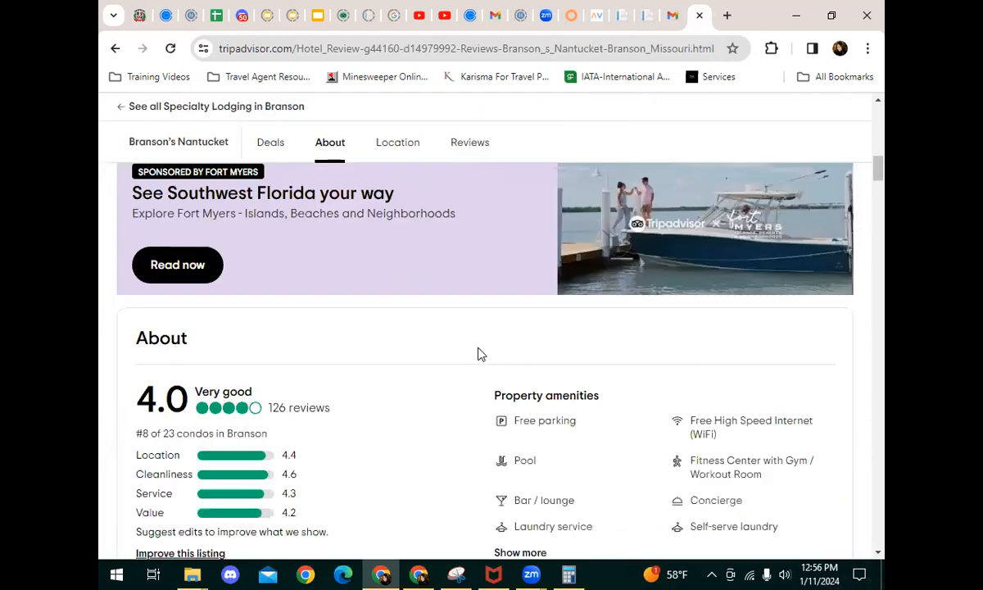
pyautogui.scroll(-3, 384, 446)
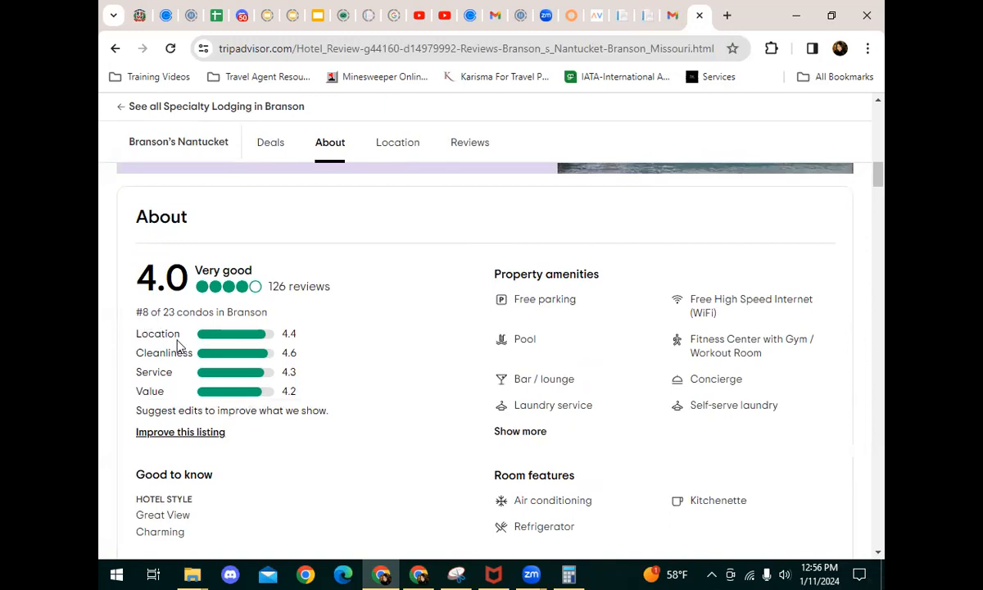
pyautogui.doubleClick(289, 353)
pyautogui.scroll(-3, 413, 333)
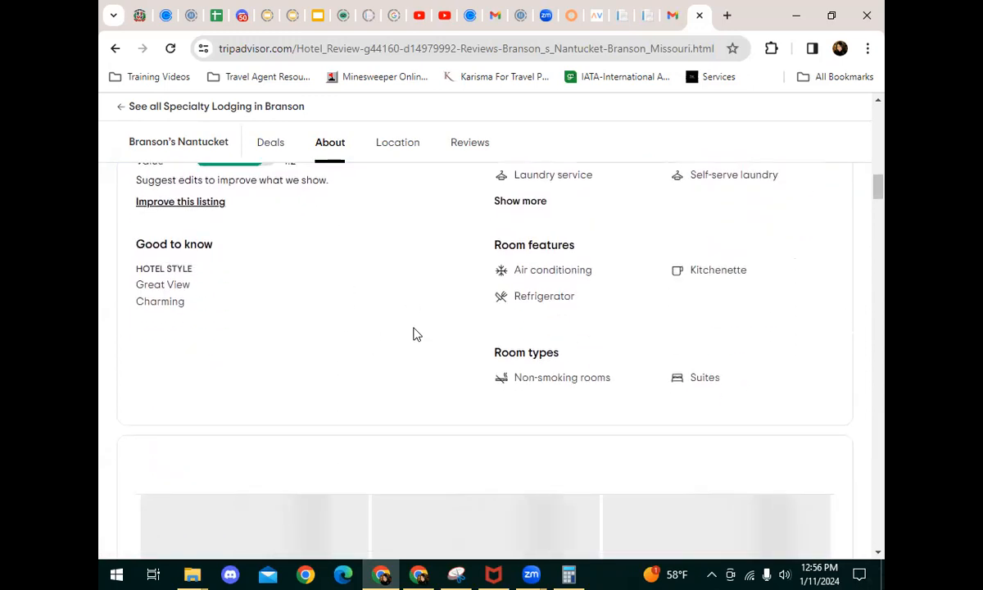
pyautogui.scroll(-10, 413, 333)
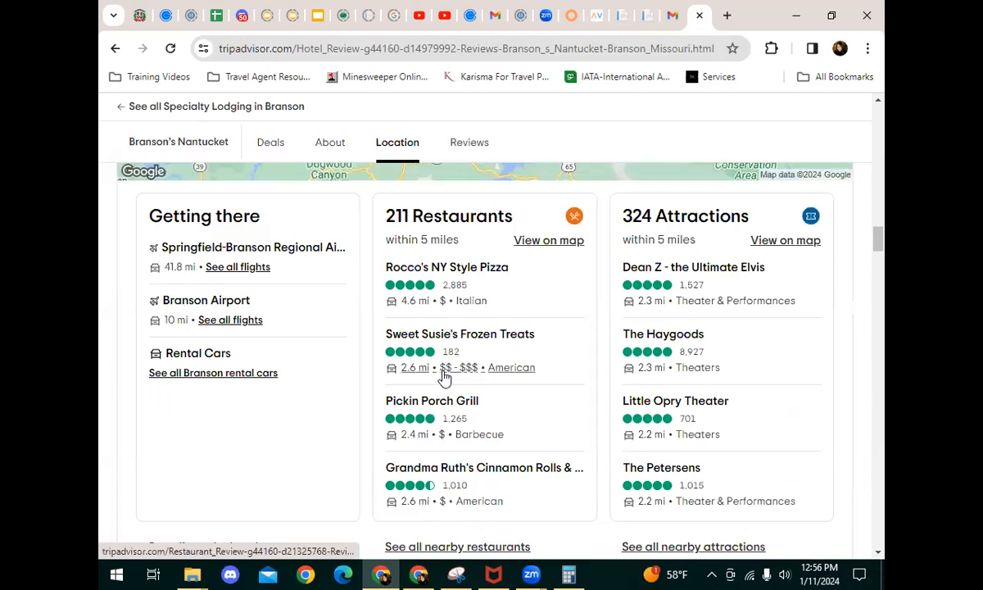
# Read through the most recent guest reviews of Branson's Nantucket and switch back to the ProfitAgility booking page.
pyautogui.scroll(-10, 443, 376)
pyautogui.scroll(-3, 447, 375)
pyautogui.scroll(4, 460, 380)
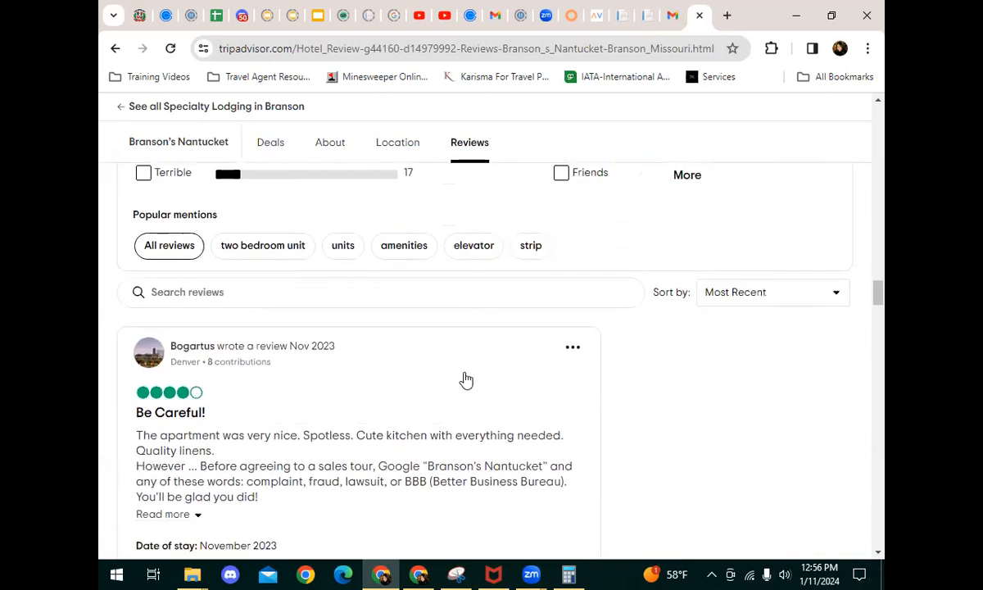
pyautogui.scroll(-3, 466, 379)
pyautogui.scroll(-10, 247, 226)
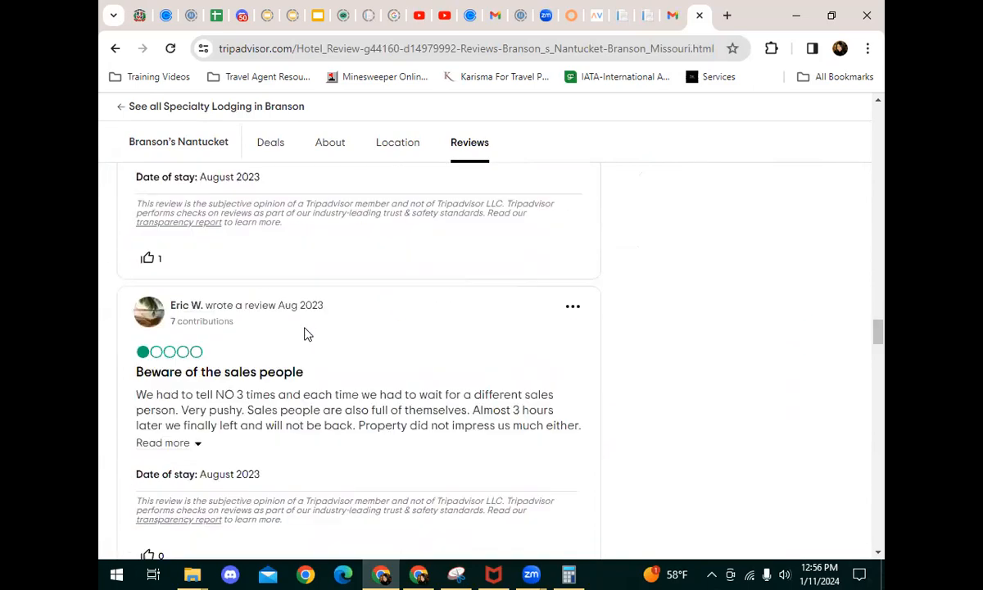
pyautogui.scroll(-14, 318, 323)
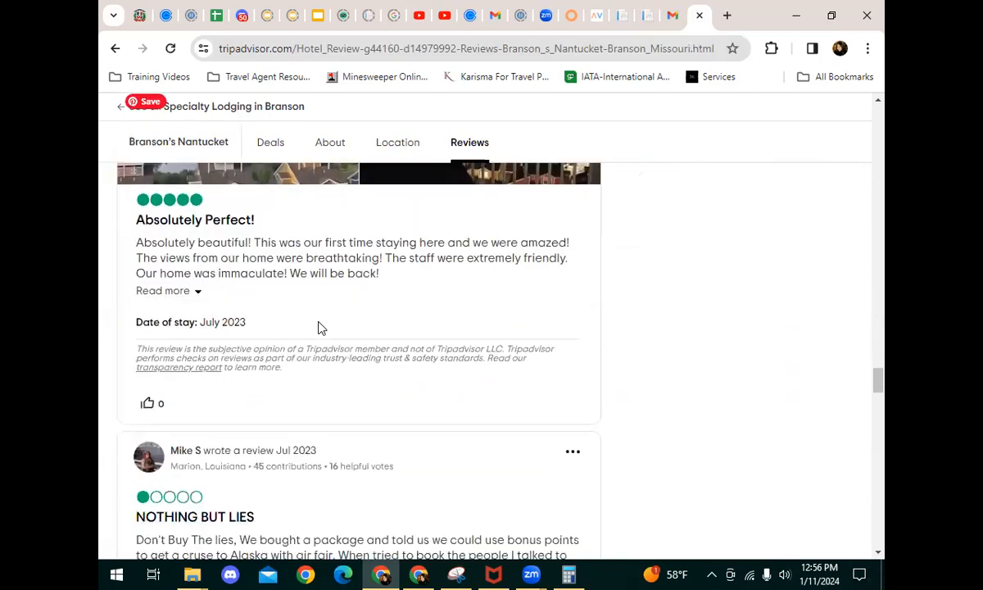
pyautogui.scroll(-7, 327, 327)
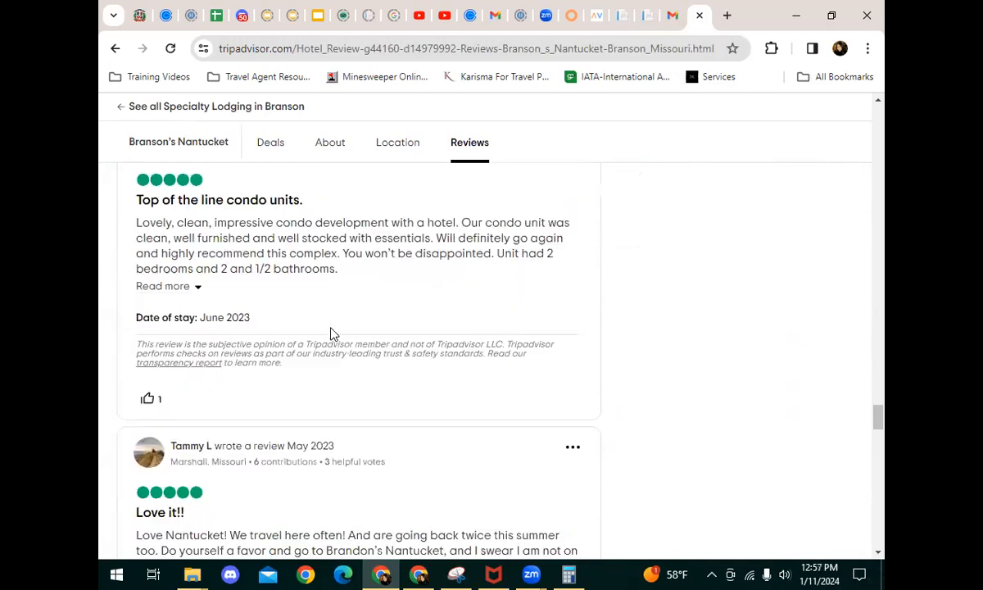
pyautogui.scroll(-10, 347, 330)
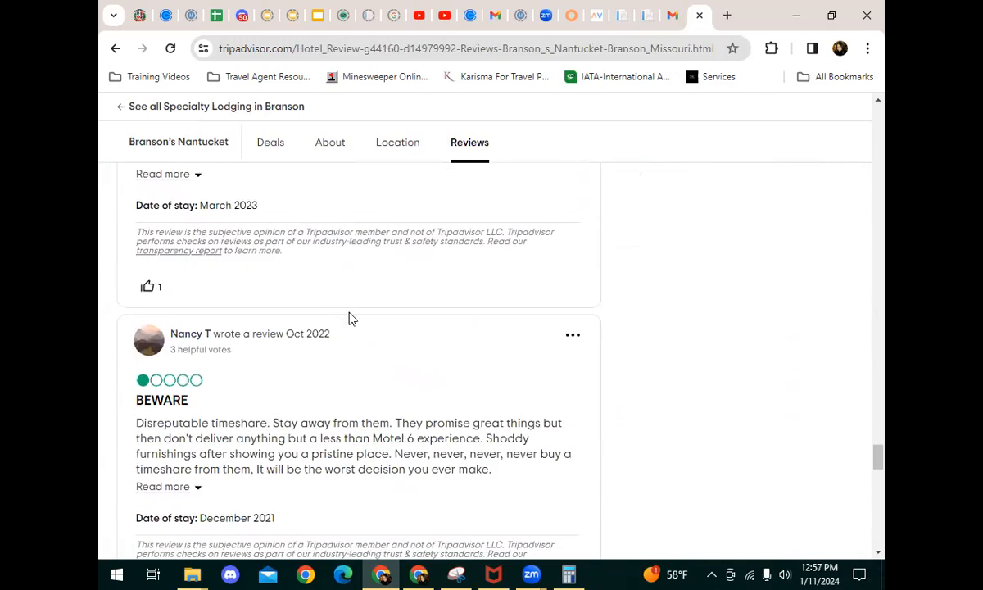
pyautogui.click(620, 15)
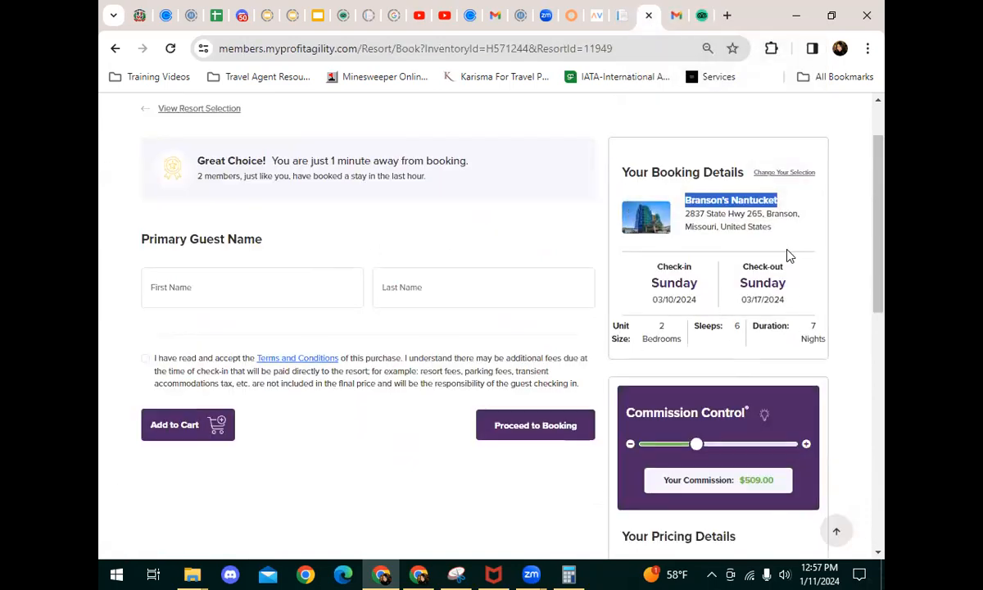
# Copy the total price from the booking's pricing details, switch to Calculator and clear its previous entry.
pyautogui.scroll(-3, 788, 328)
pyautogui.moveTo(804, 434); pyautogui.dragTo(742, 433)
pyautogui.hotkey('ctrl', 'c')
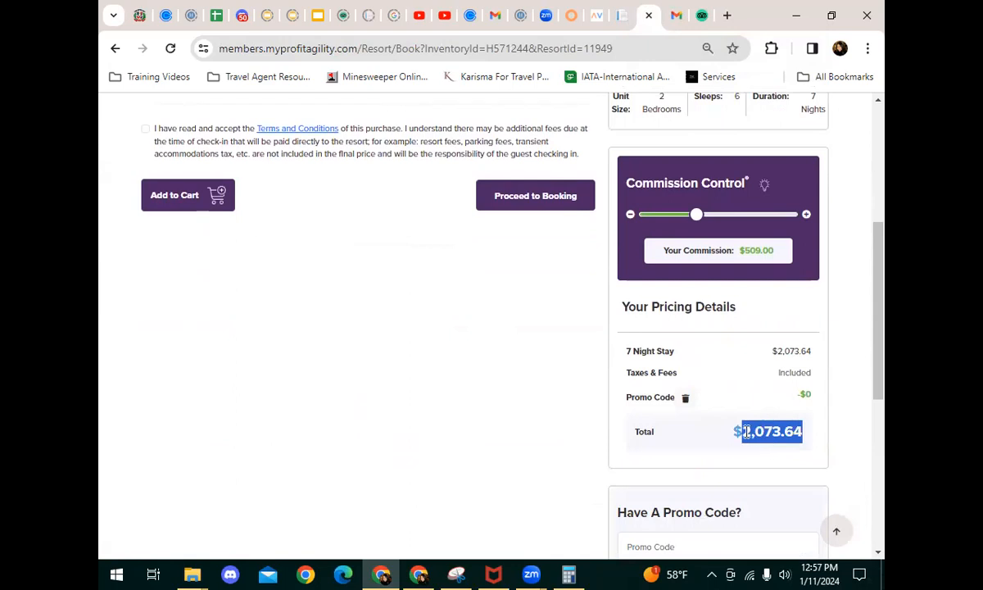
pyautogui.rightClick(747, 431)
pyautogui.click(574, 292)
pyautogui.click(568, 575)
pyautogui.click(467, 325)
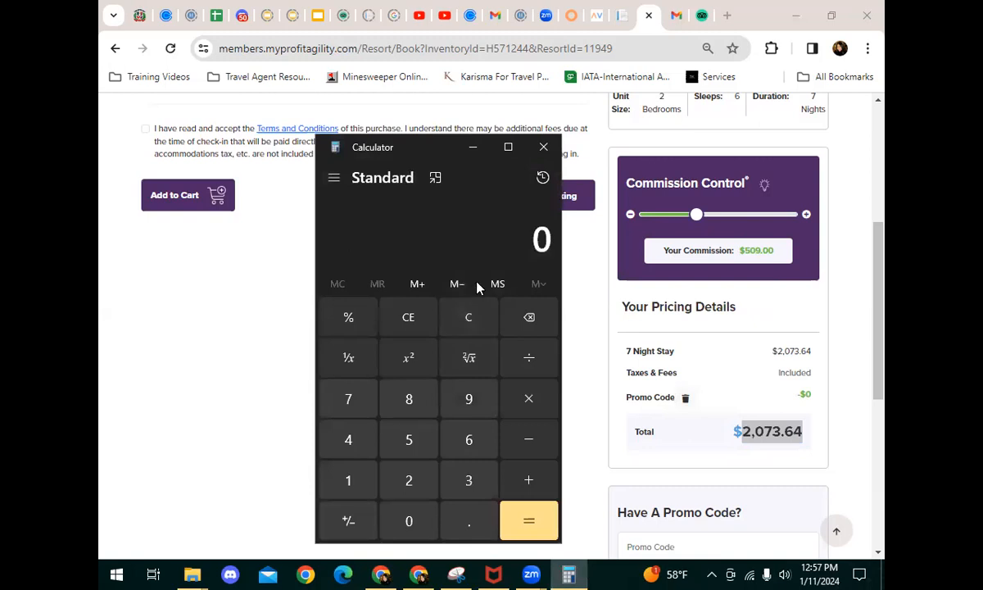
# Divide the copied booking total by 6 to get the cost per person, and minimize Calculator to return to the booking page.
pyautogui.hotkey('ctrl', 'v')
pyautogui.click(531, 359)
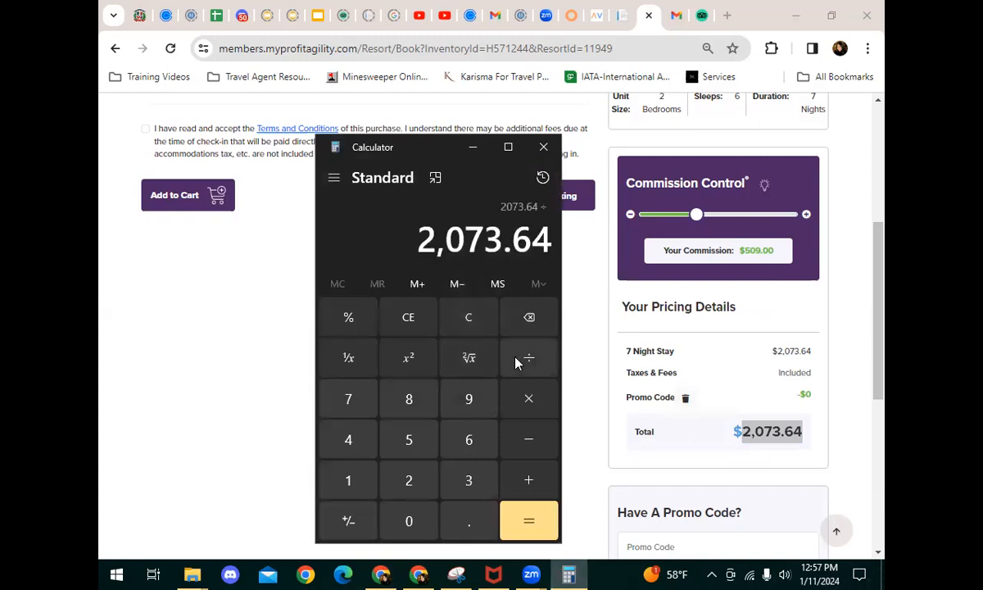
pyautogui.click(464, 442)
pyautogui.click(527, 520)
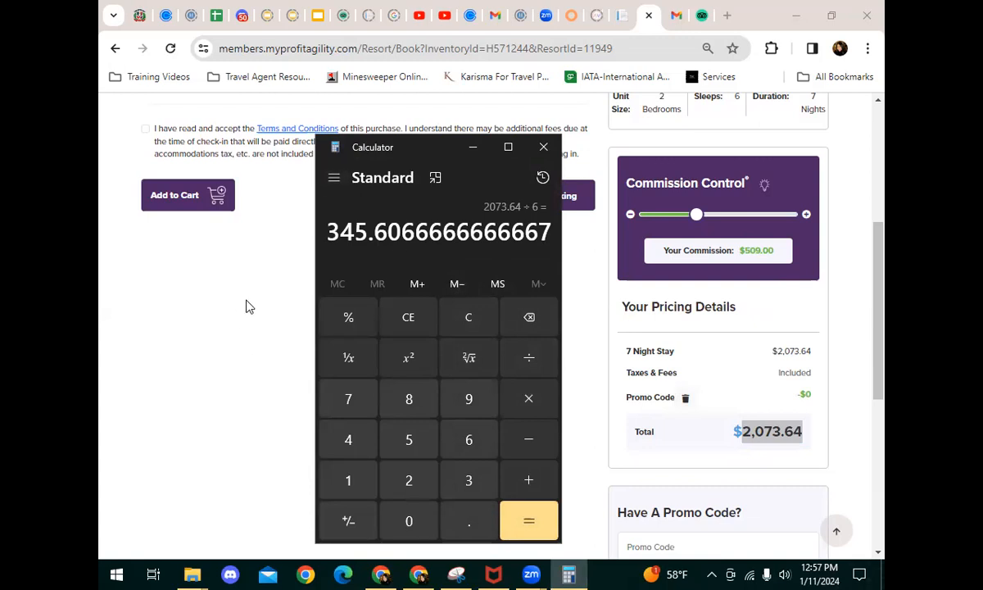
pyautogui.scroll(3, 246, 306)
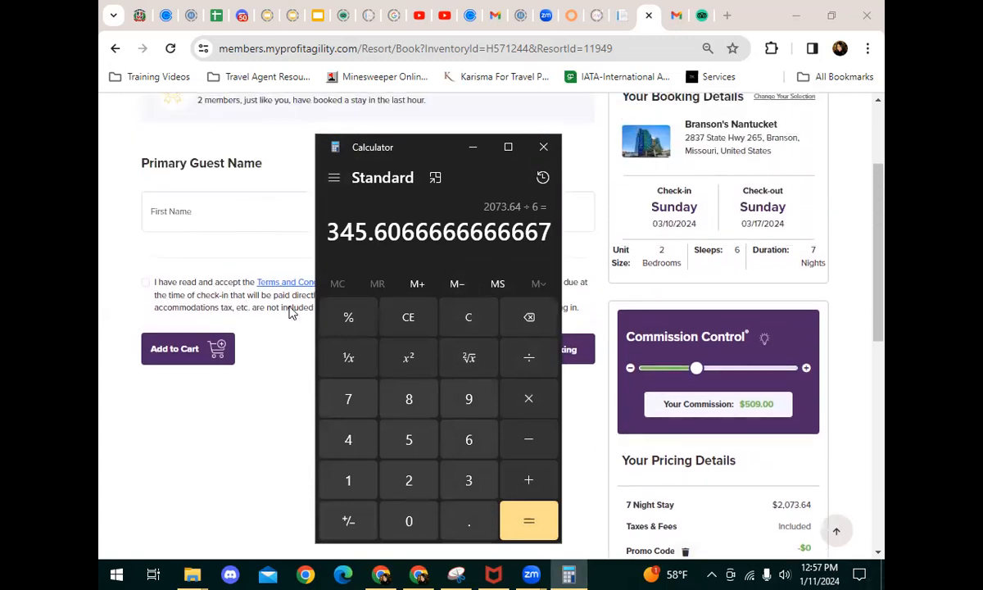
pyautogui.scroll(1, 291, 310)
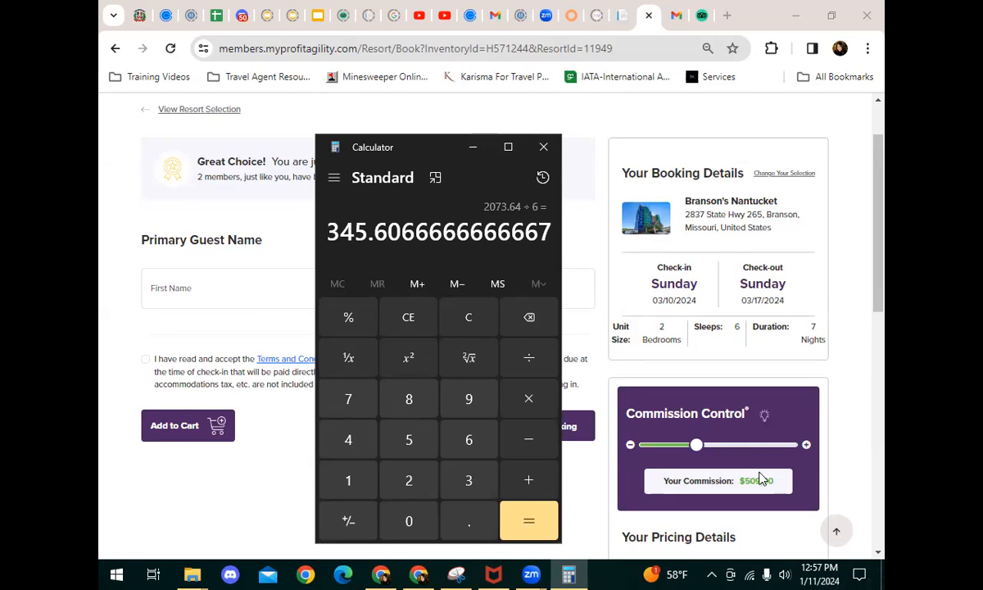
pyautogui.click(475, 151)
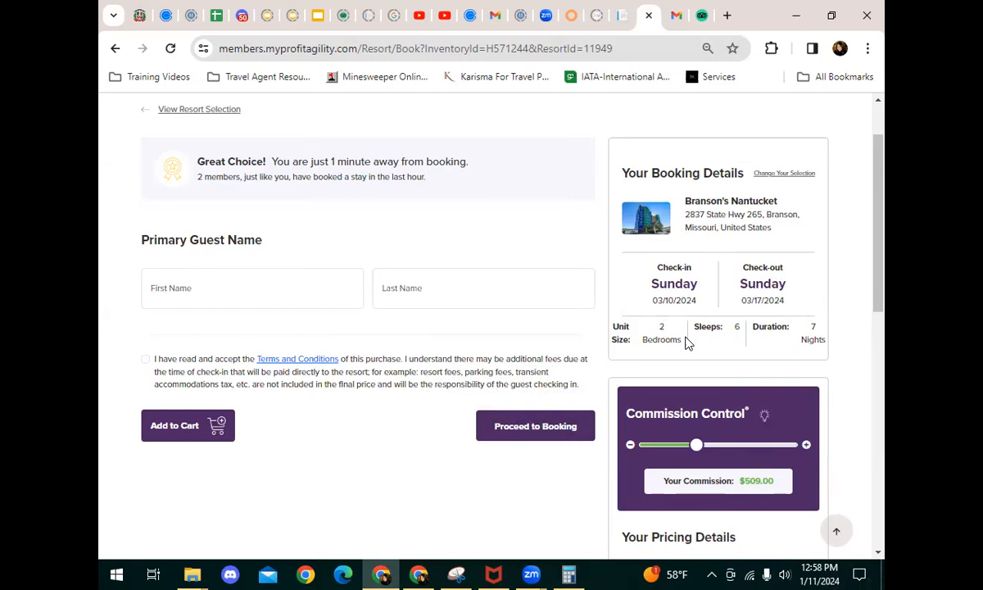
pyautogui.scroll(1, 686, 344)
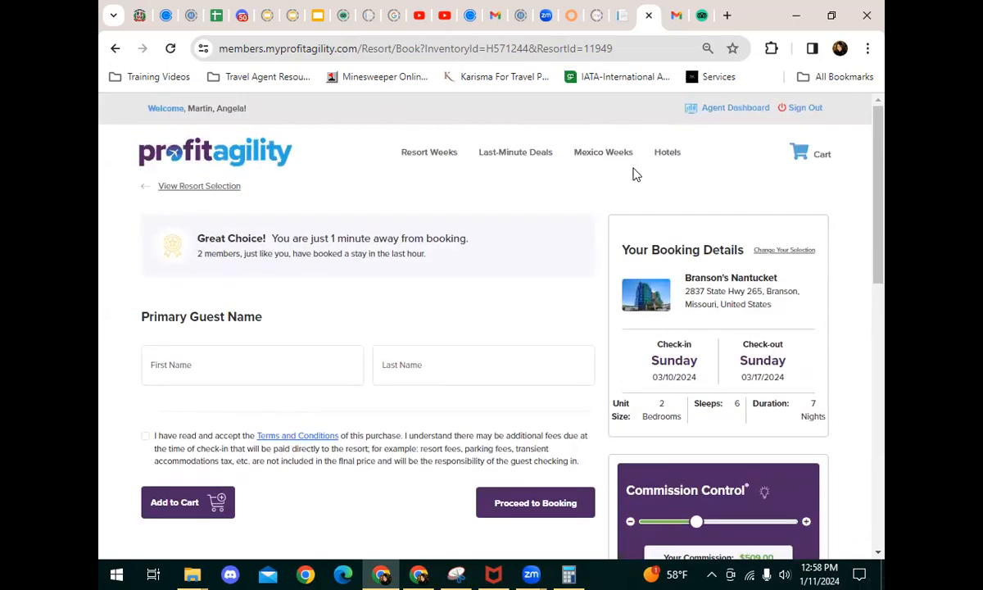